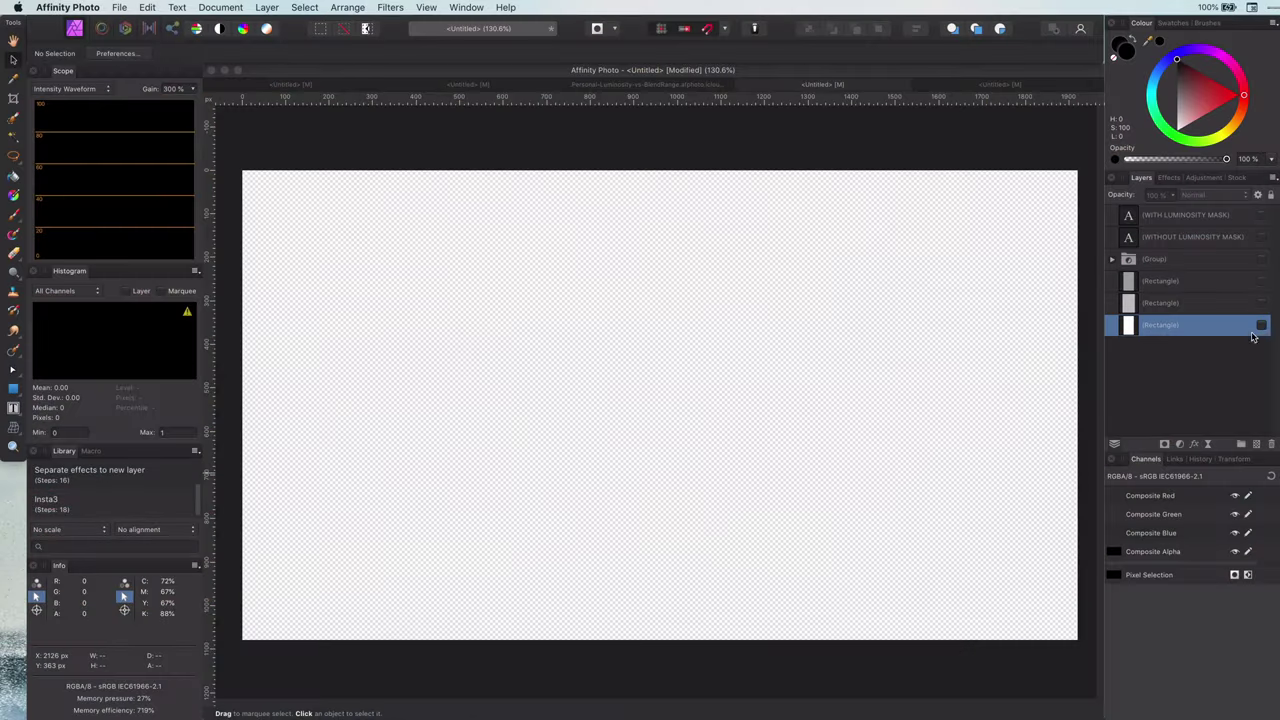
Show the bottom rectangle layer and rename it White
click(1175, 328)
click(1262, 325)
double_click(1170, 326)
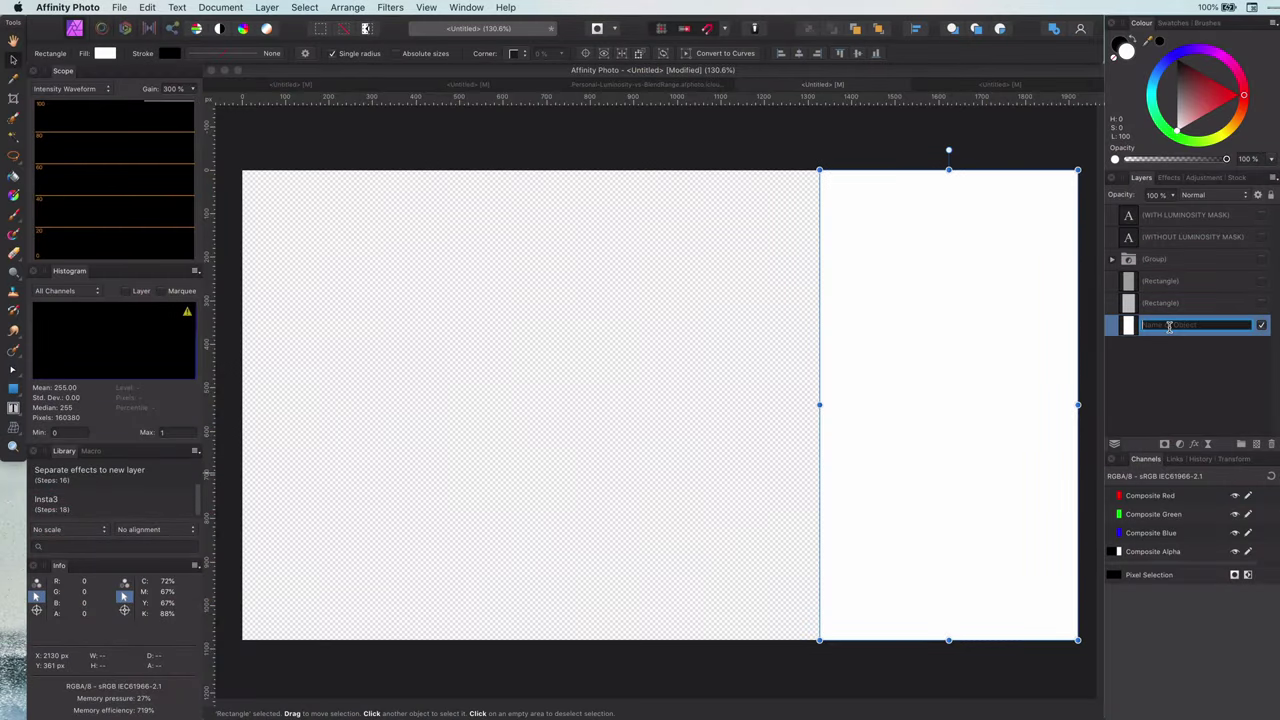
text(White)
key(Return)
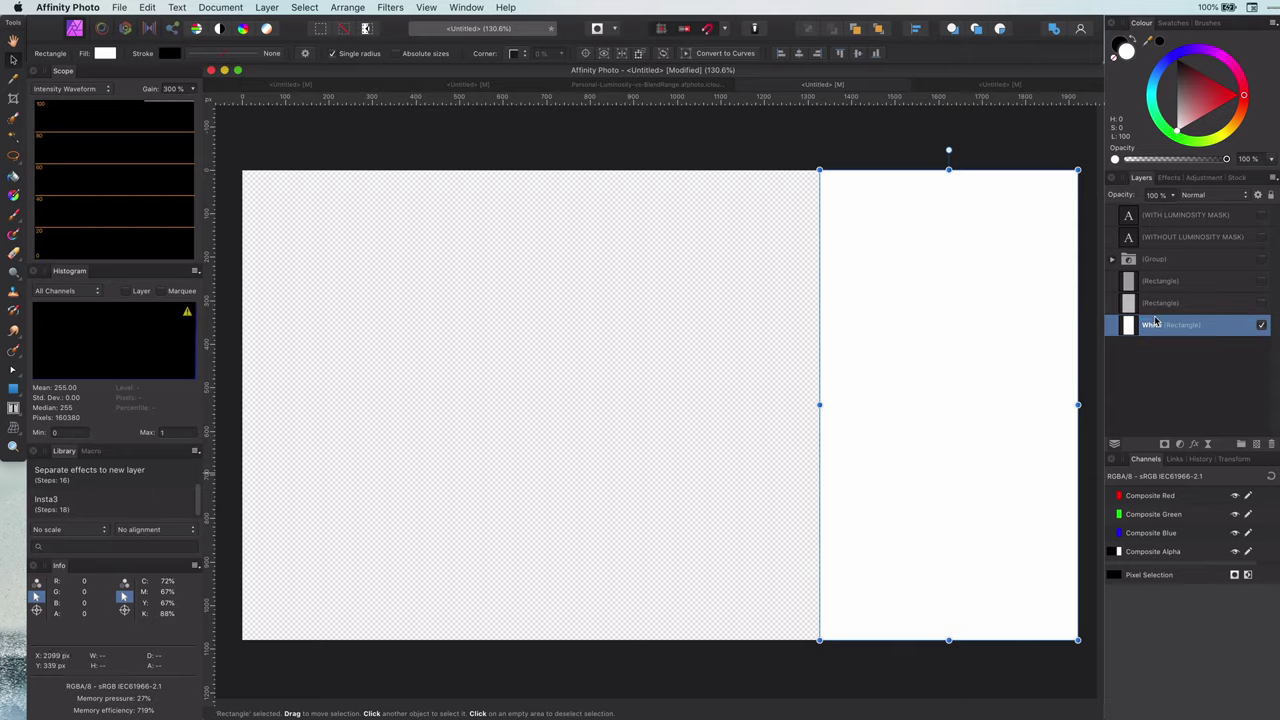
Show the middle rectangle layer and rename it L Gray
click(1246, 308)
click(1263, 305)
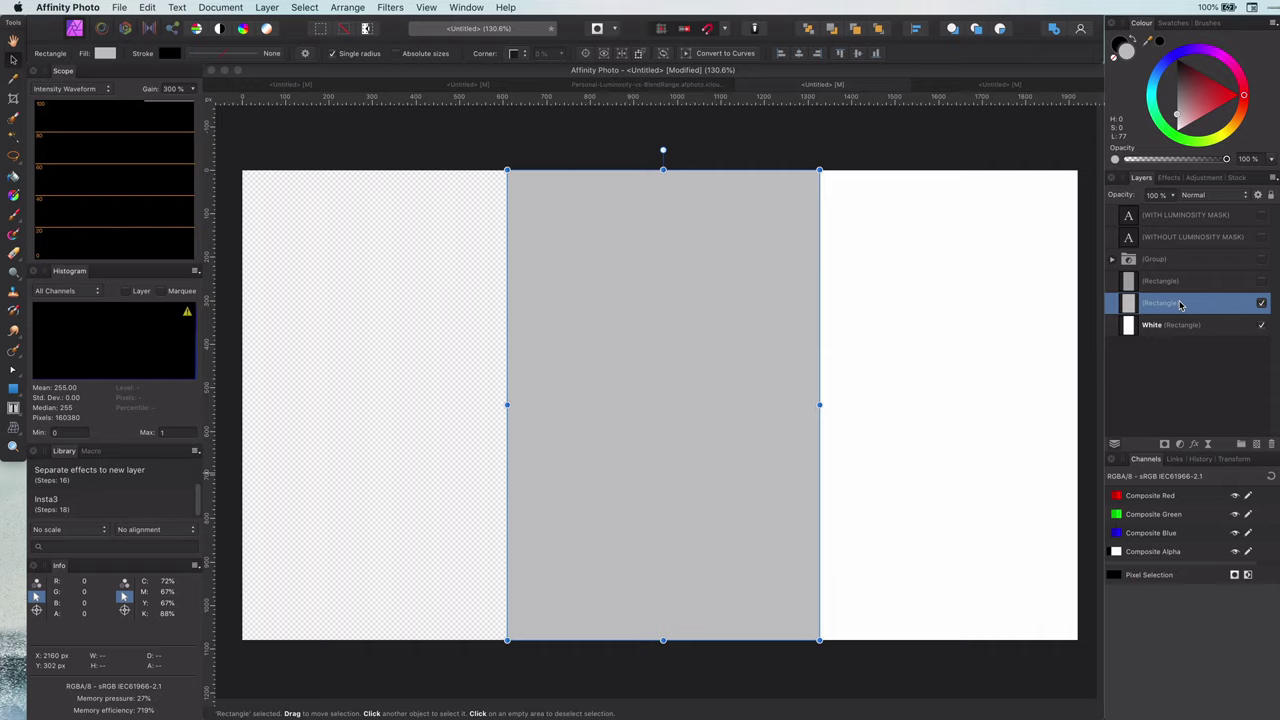
double_click(1174, 302)
key(BackSpace)
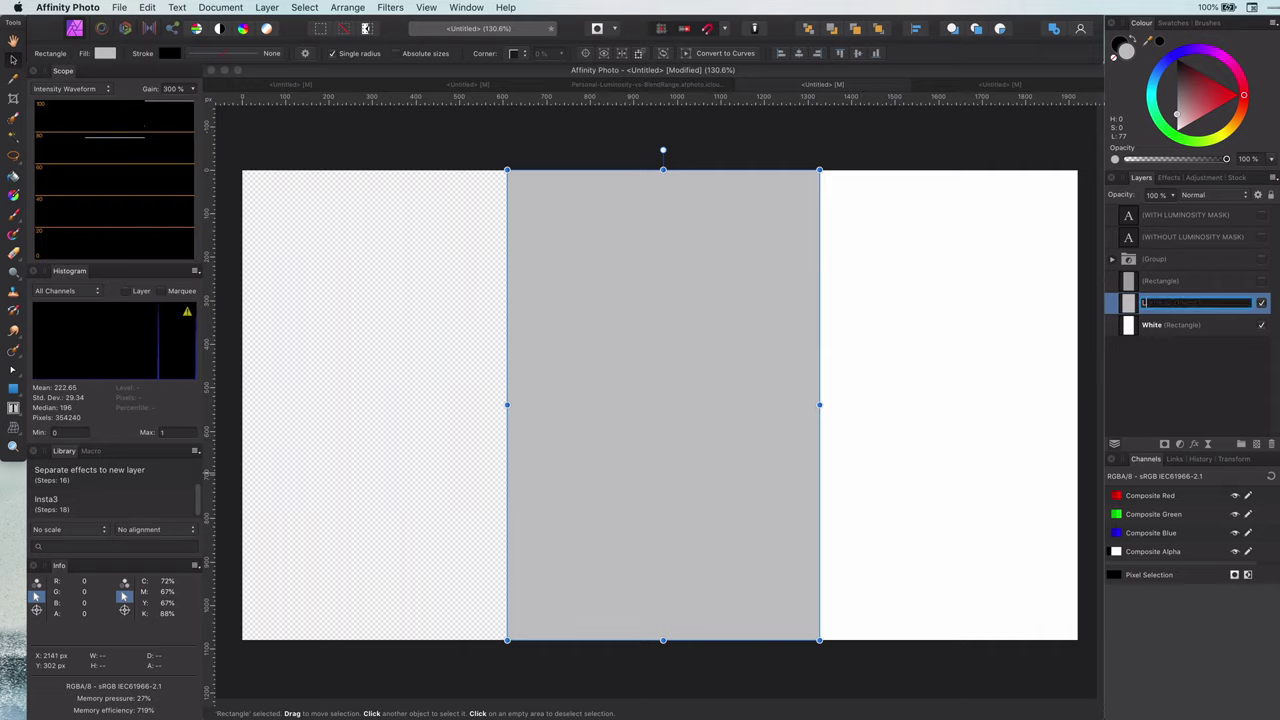
text(L Gray)
key(Return)
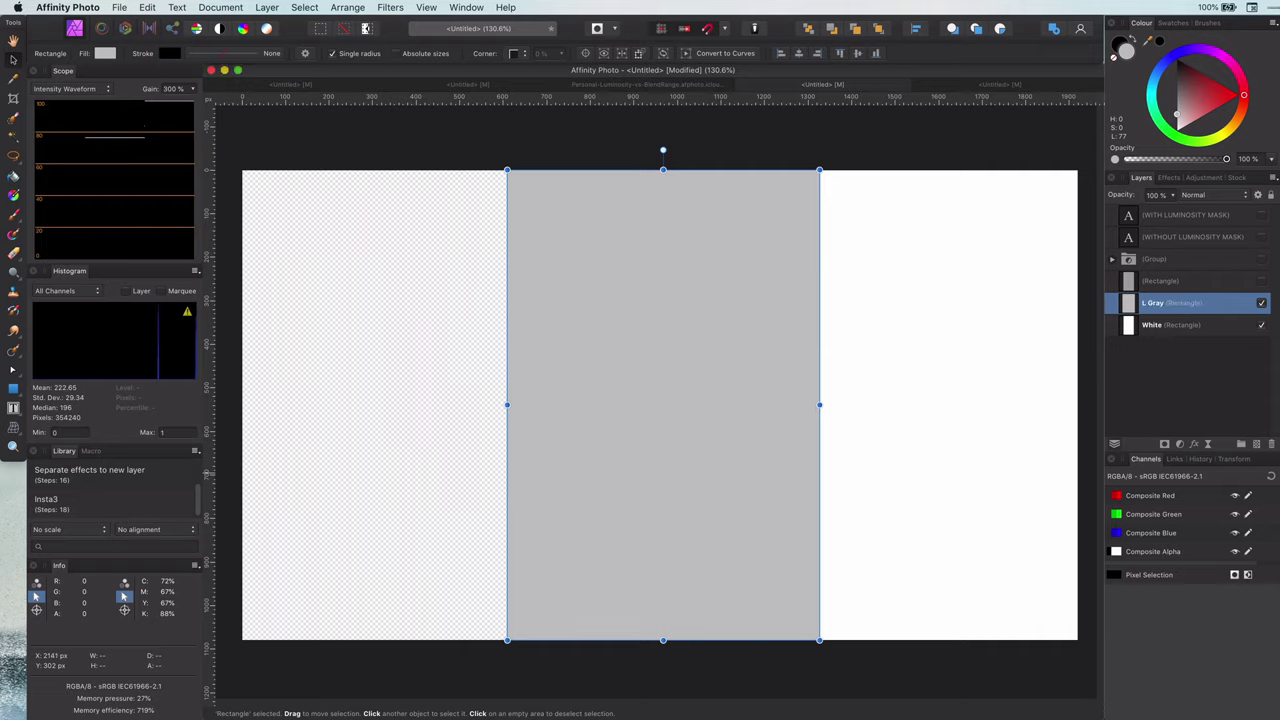
Show the dark grey rectangle layer and rename it D Gray
click(1260, 288)
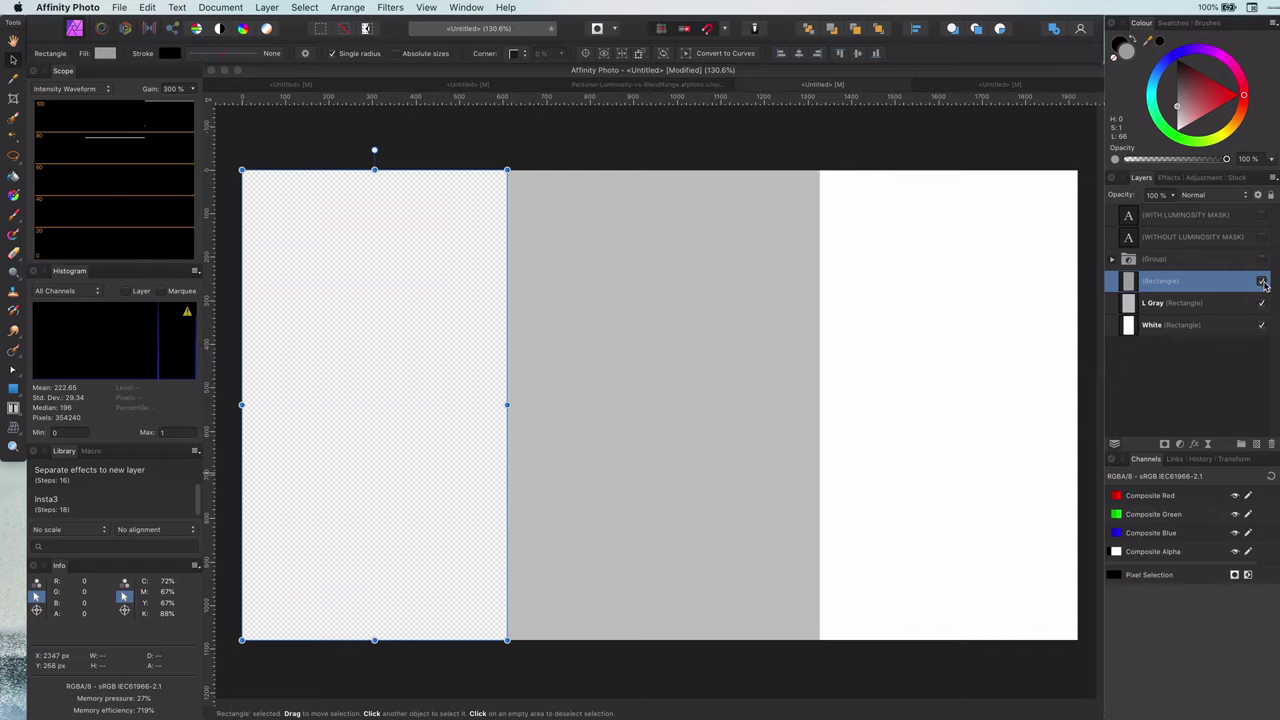
click(1262, 283)
double_click(1149, 282)
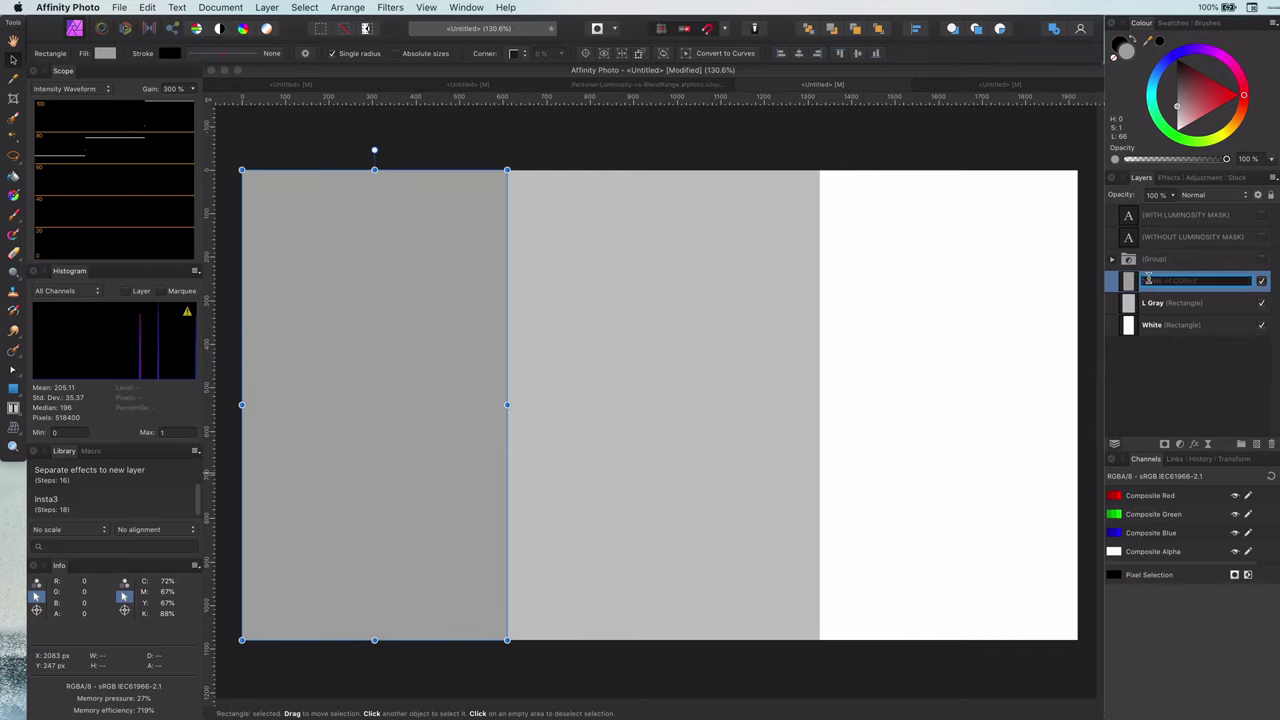
text(D Gray)
key(Return)
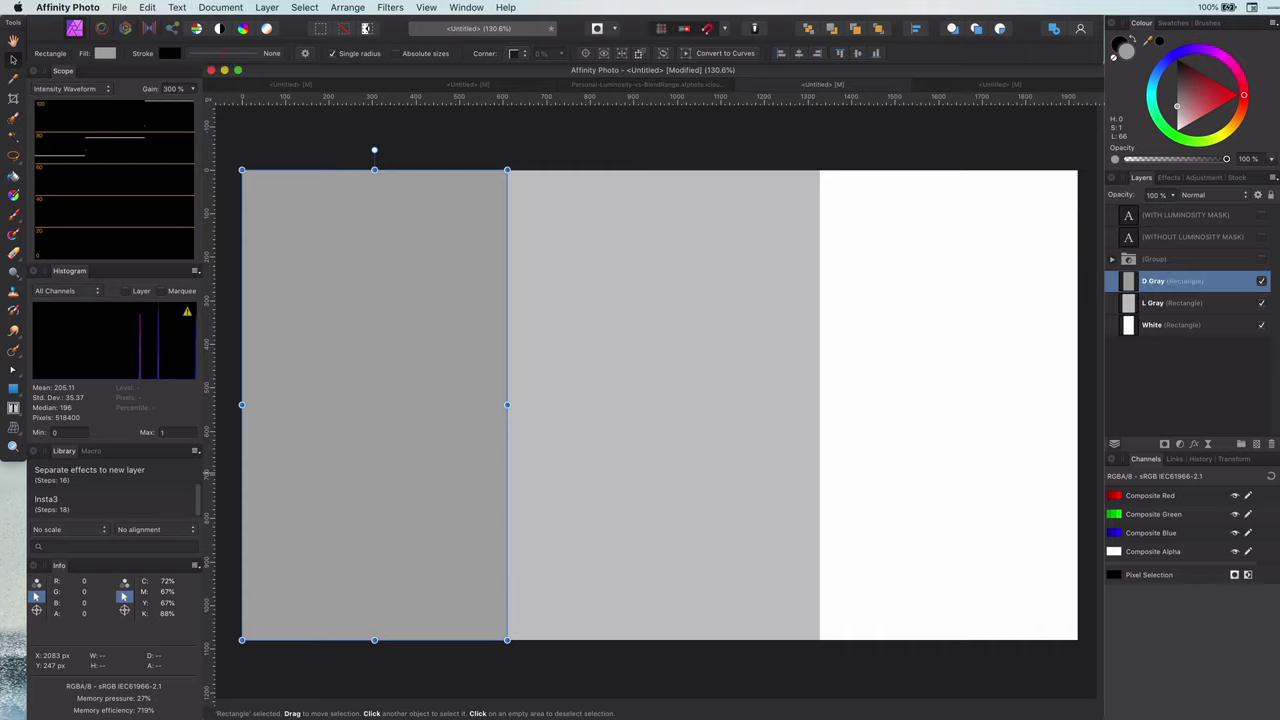
Show the WITHOUT LUMINOSITY MASK and WITH LUMINOSITY MASK text layers
click(1155, 261)
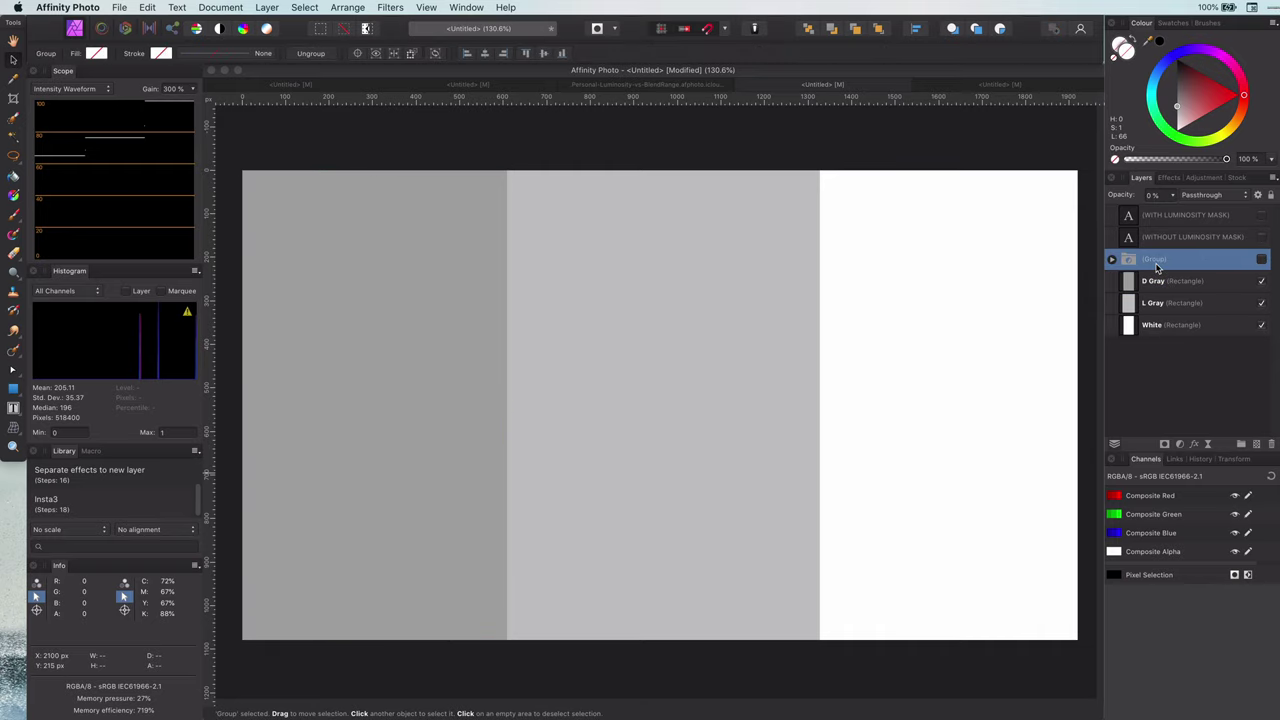
click(1160, 238)
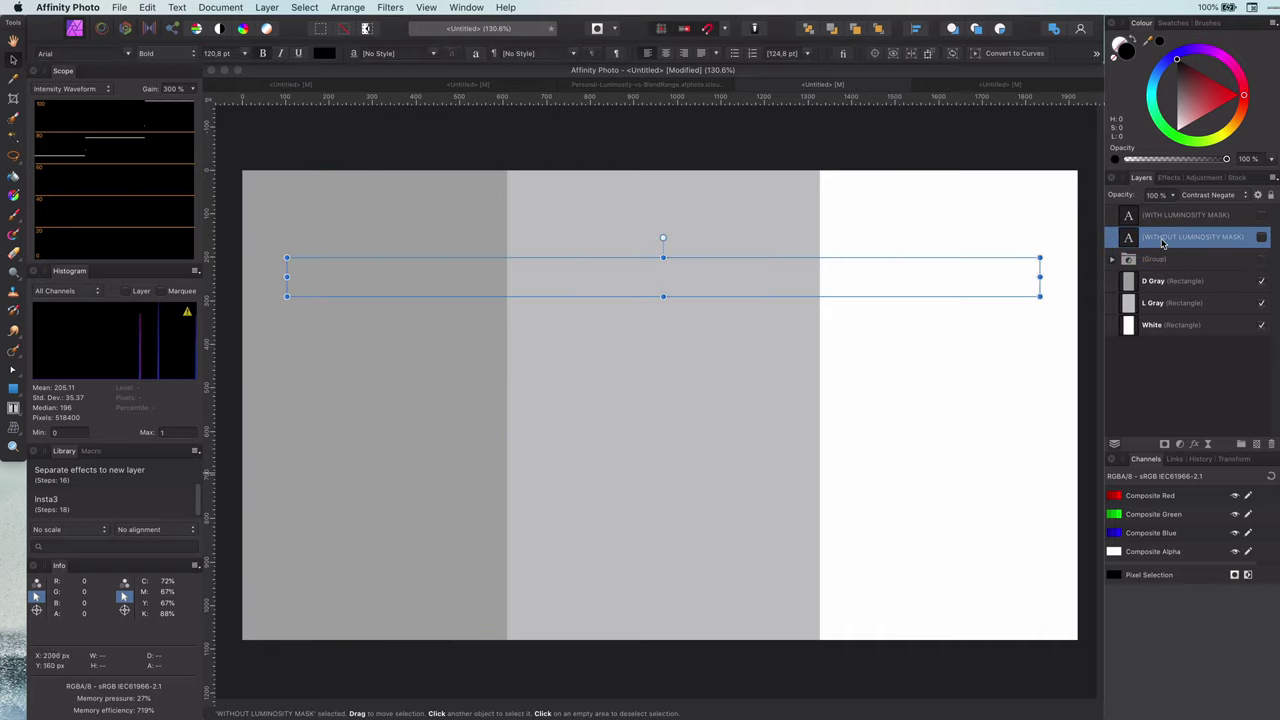
click(1262, 239)
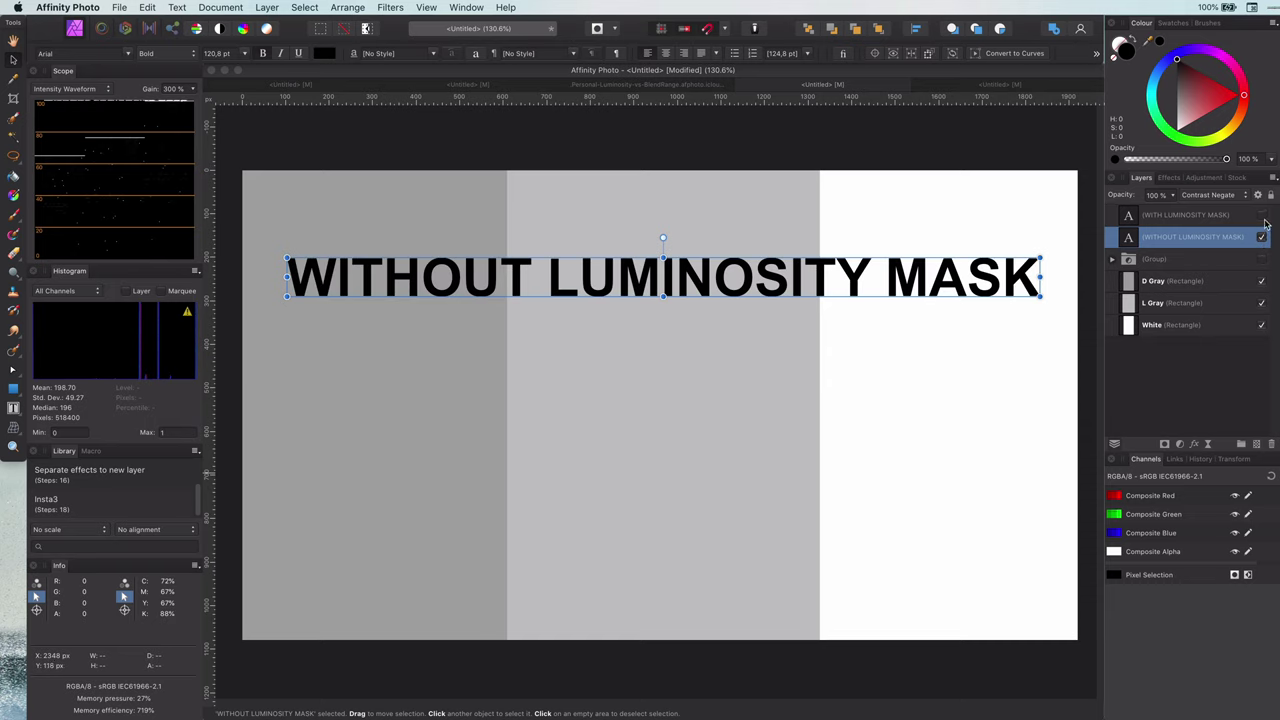
click(1262, 216)
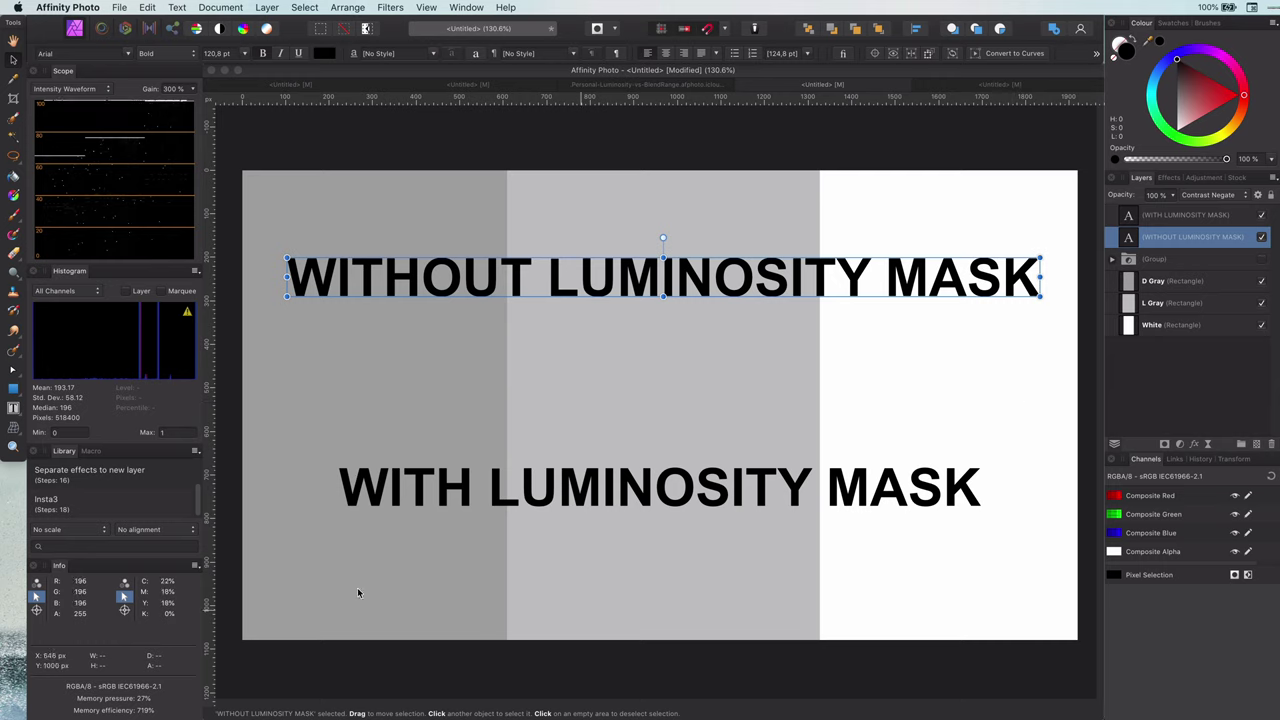
Expand the group layer and adjust its opacity
click(1152, 262)
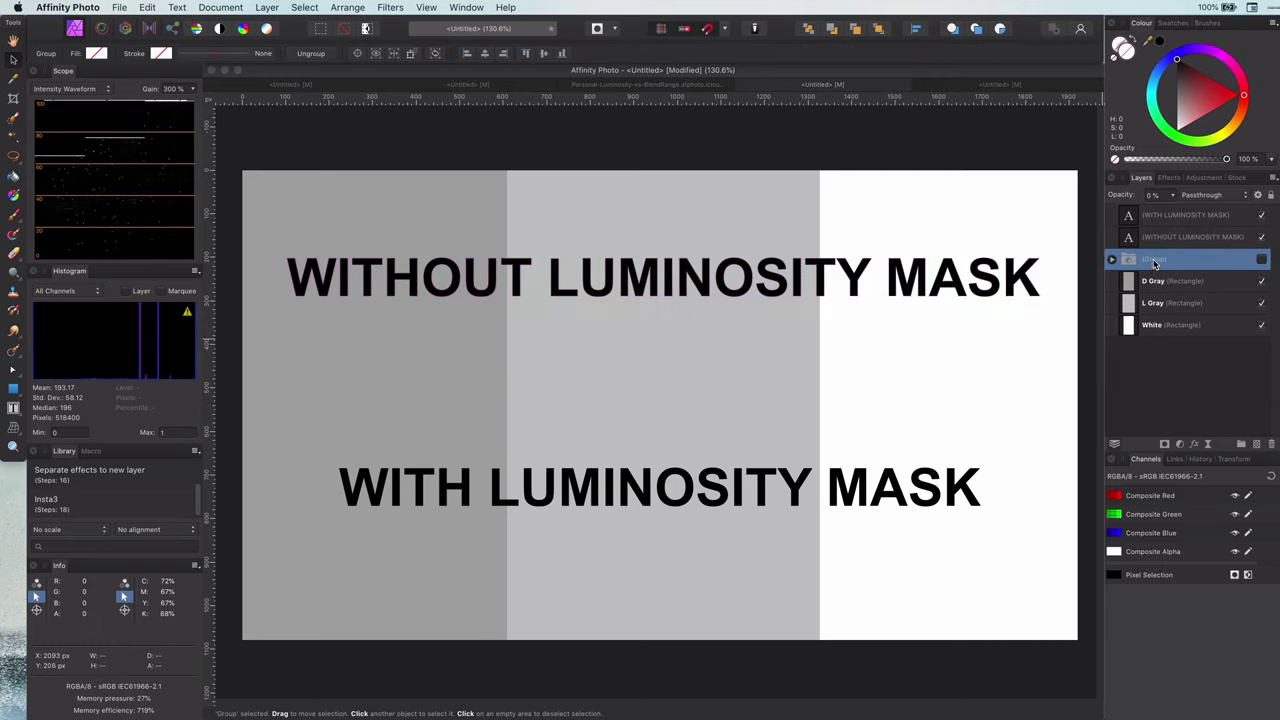
double_click(1152, 260)
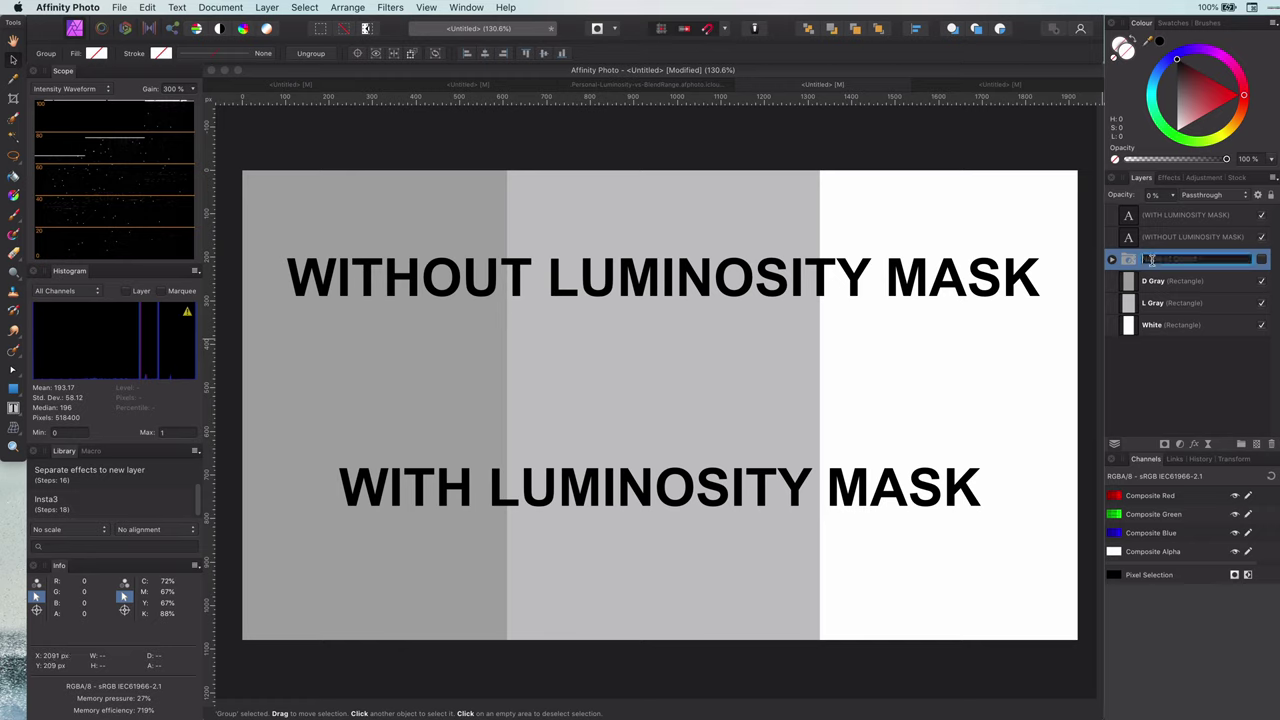
click(1111, 259)
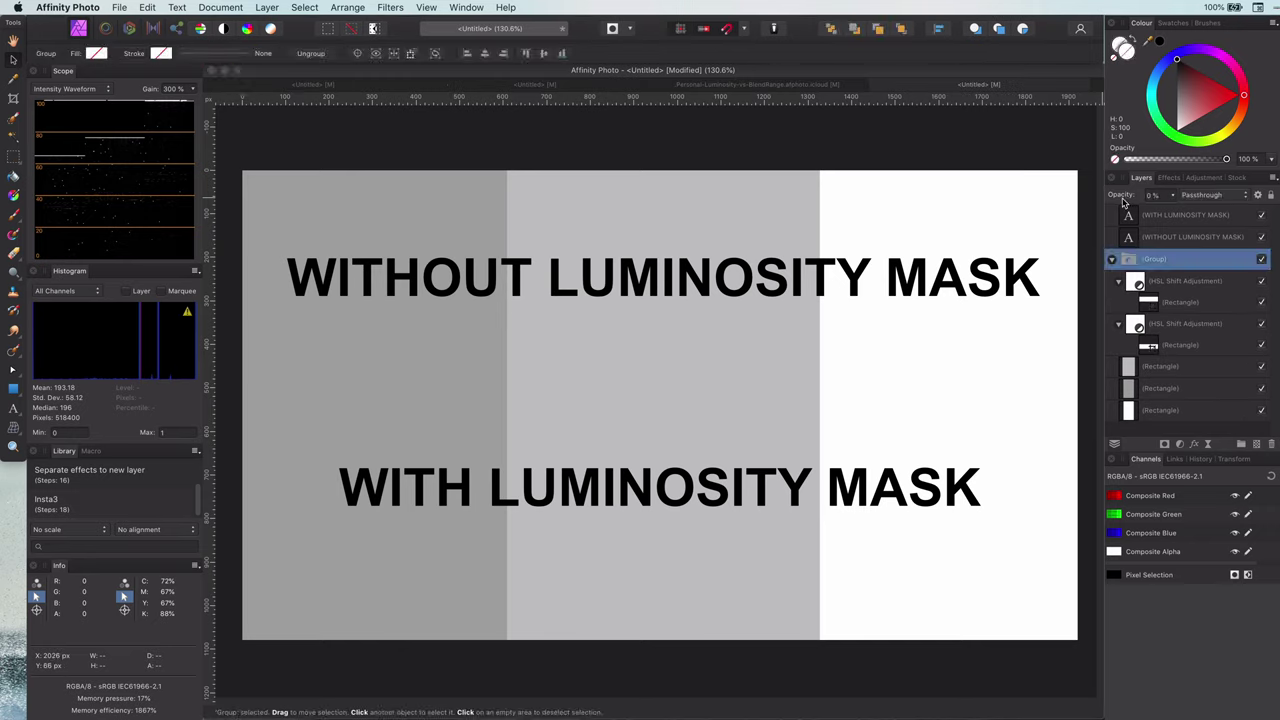
drag(1120, 196, 1093, 205)
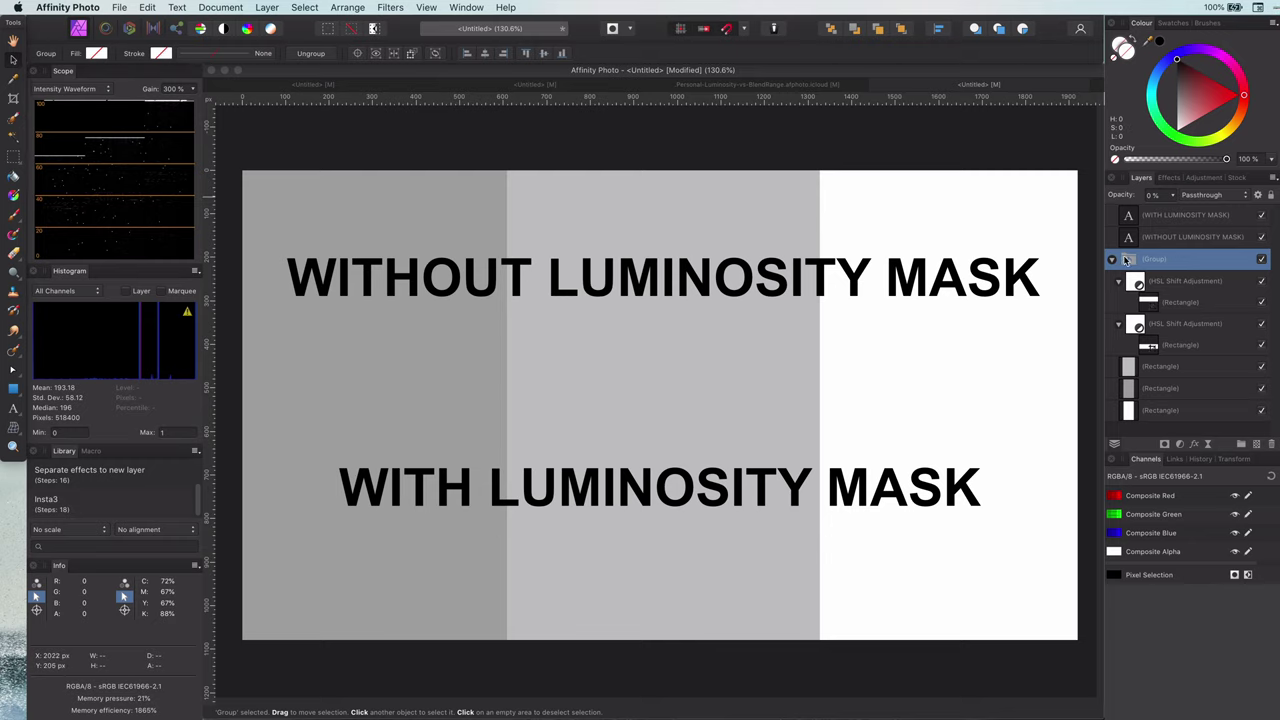
drag(1120, 200, 1080, 202)
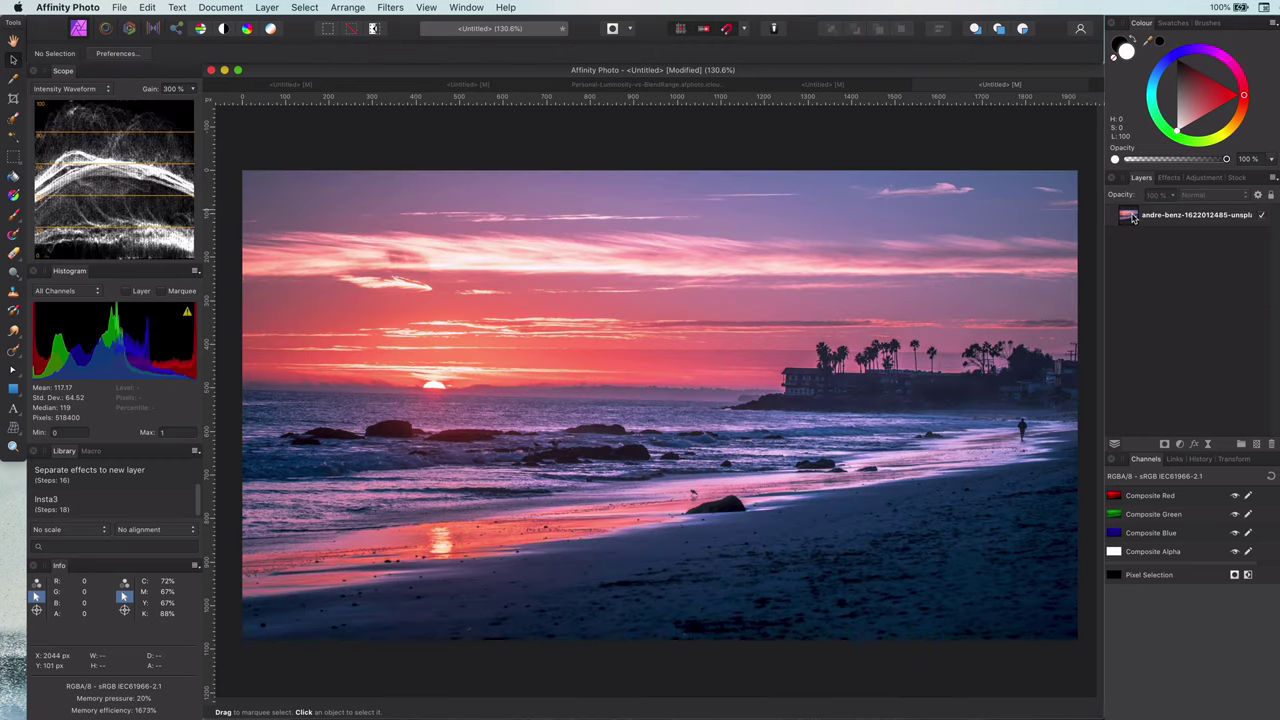
Select the beach photo layer and load a luminosity selection of its bright areas
click(1133, 219)
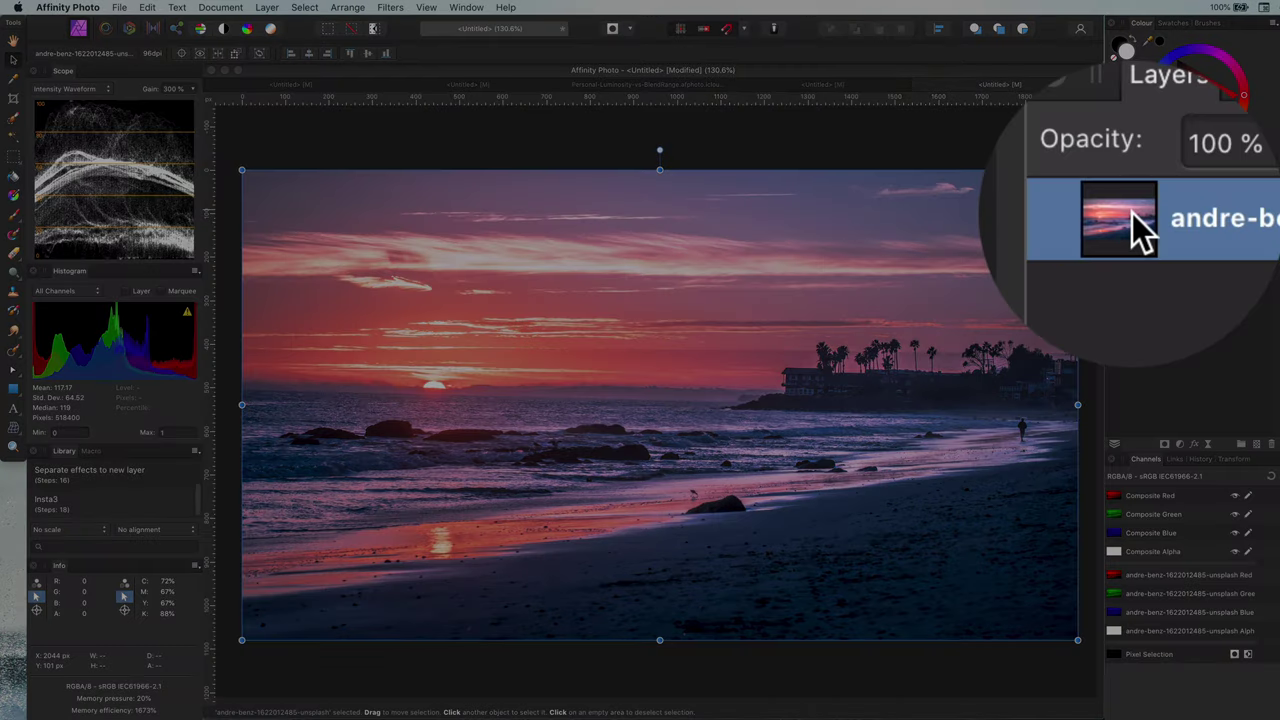
shift+super+click(1131, 214)
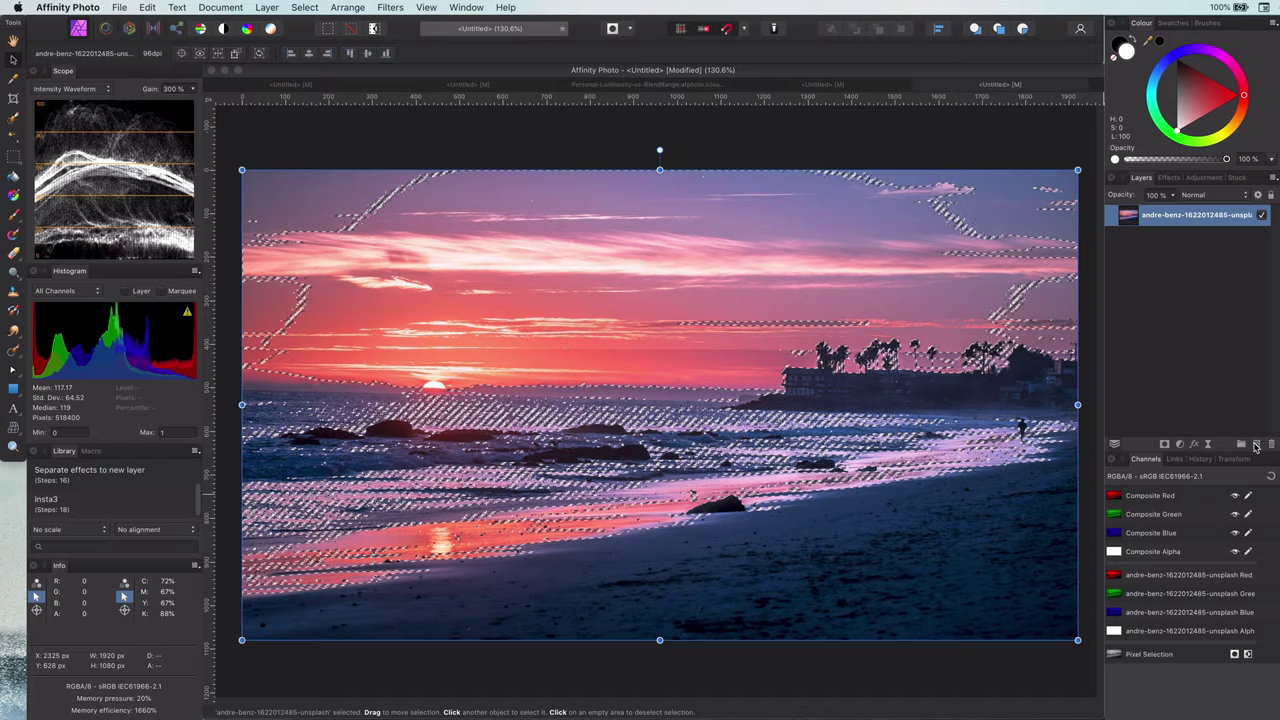
On a new pixel layer, fill the selection with primary and its inverse with secondary colour
click(1256, 446)
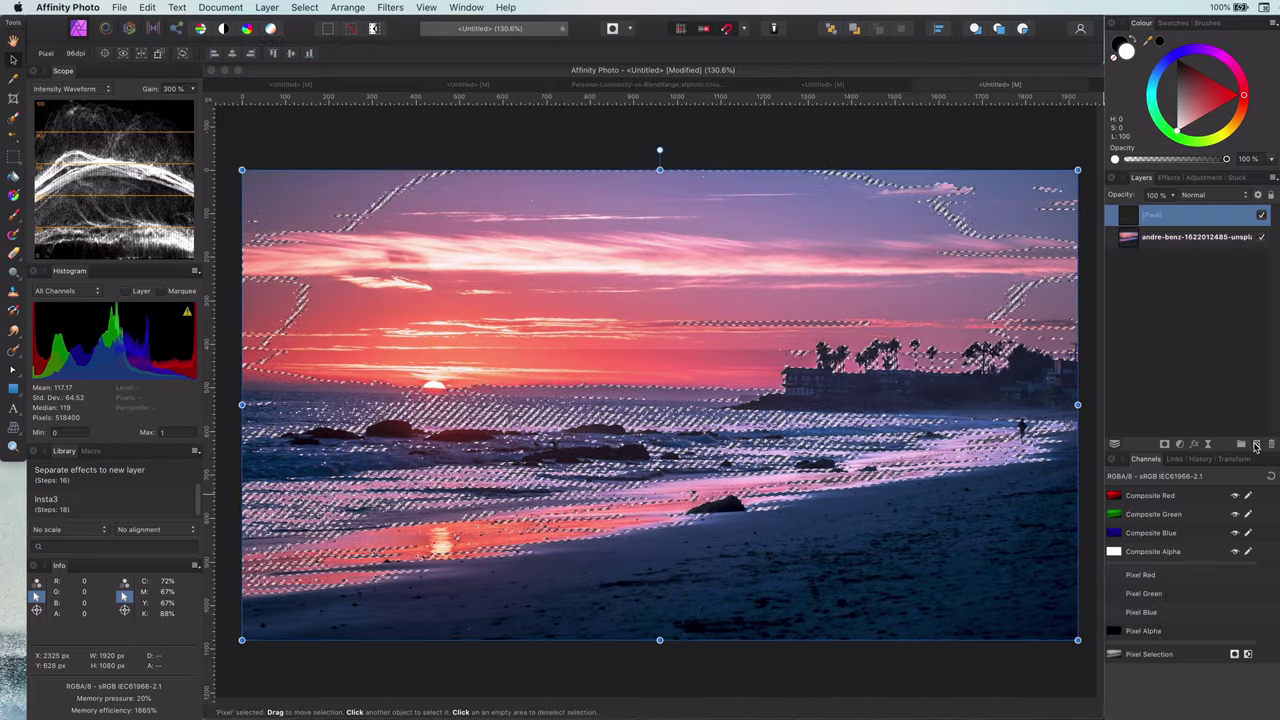
click(148, 8)
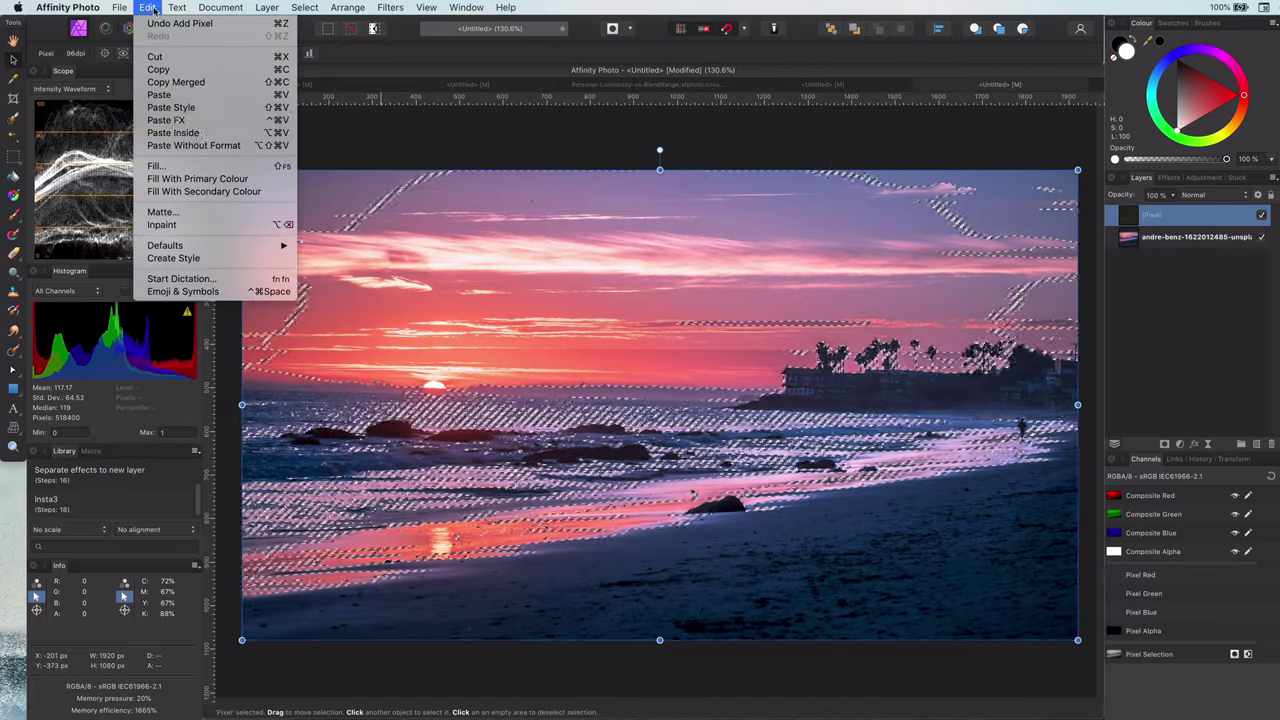
click(198, 179)
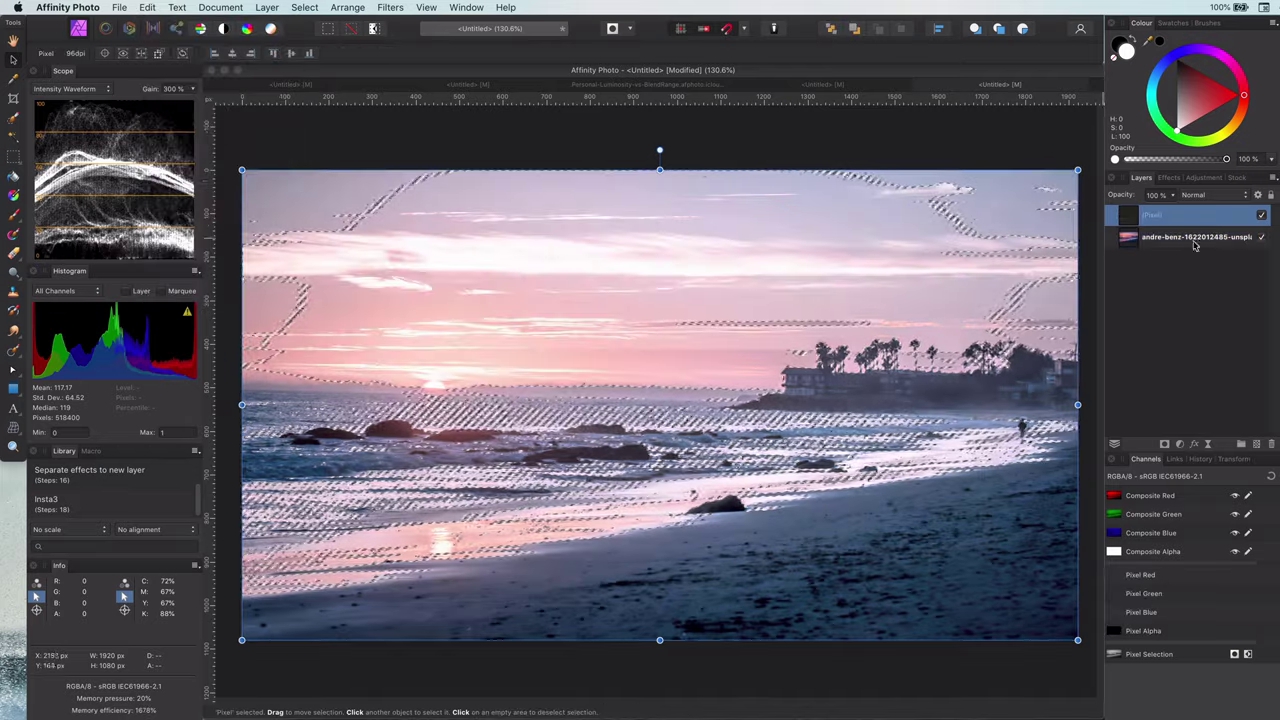
click(305, 8)
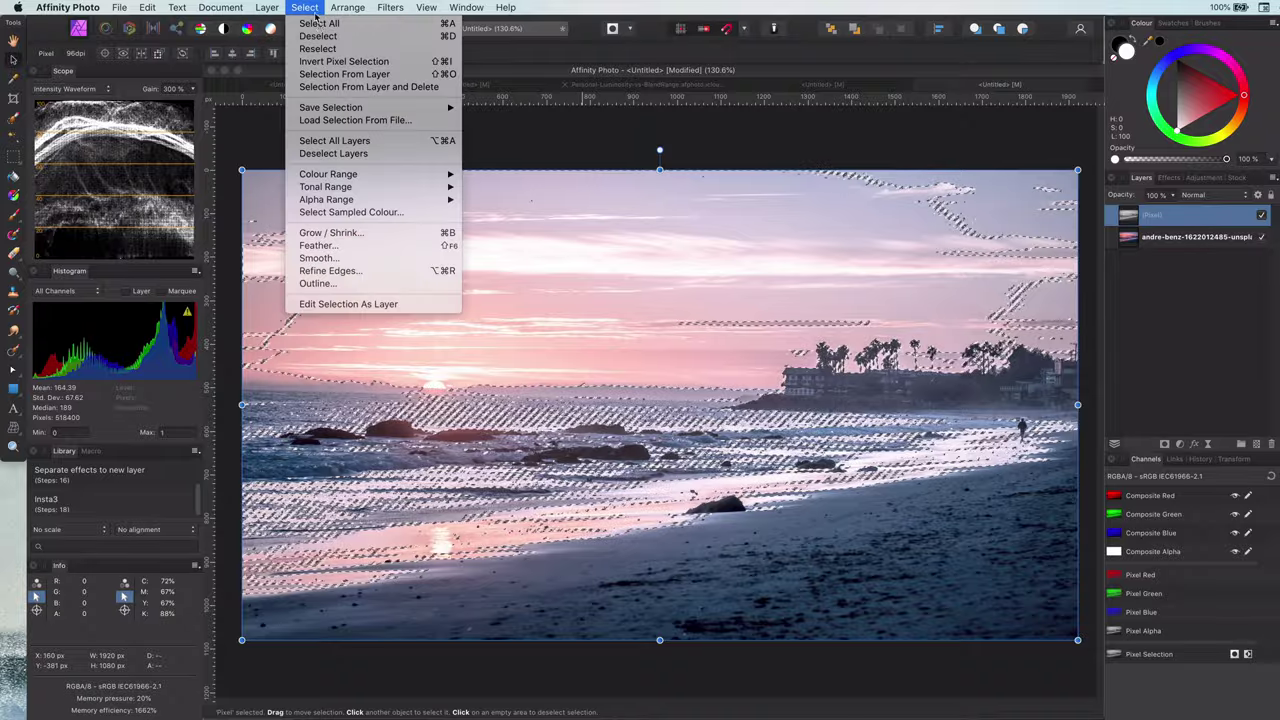
click(343, 61)
click(148, 8)
click(198, 190)
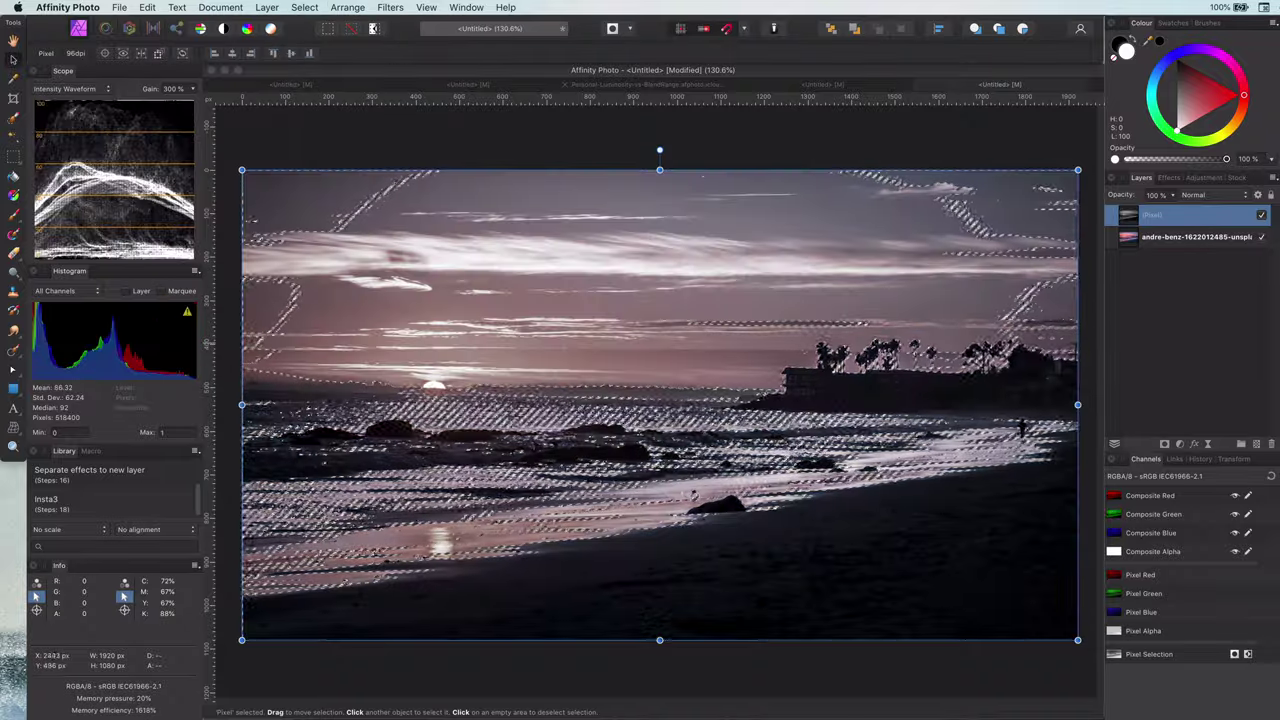
key(super+d)
click(1262, 238)
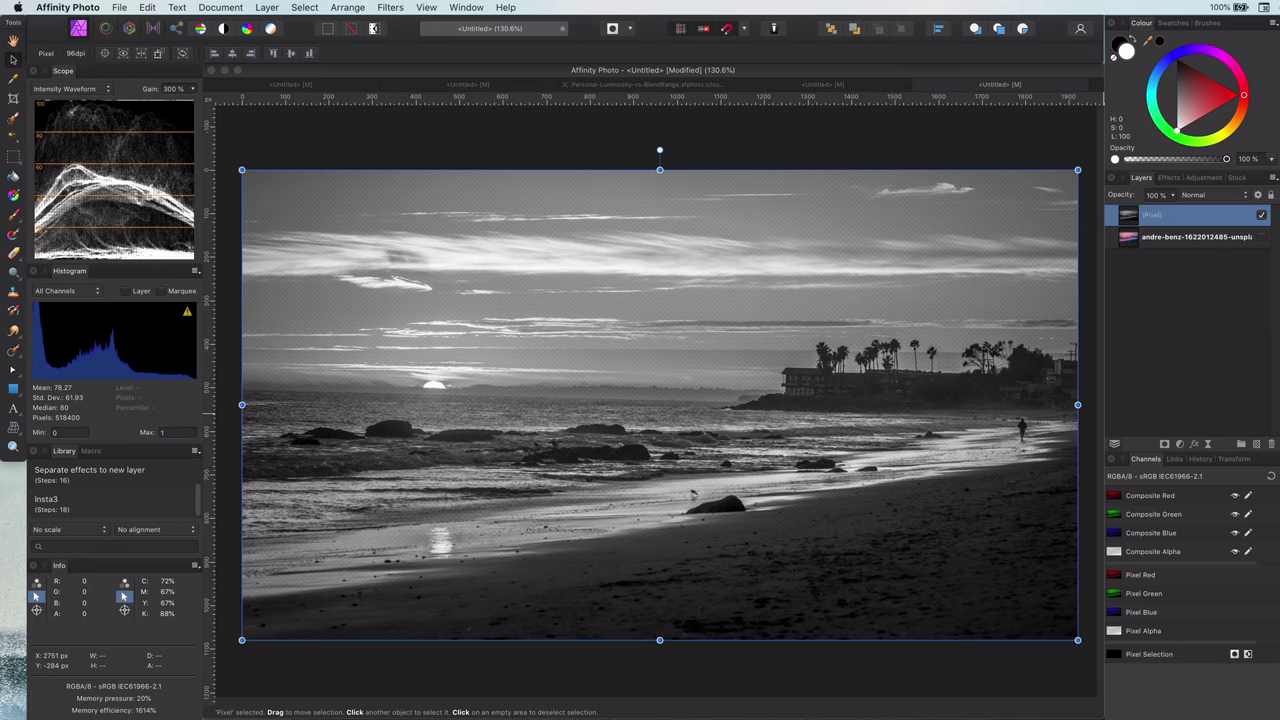
click(807, 155)
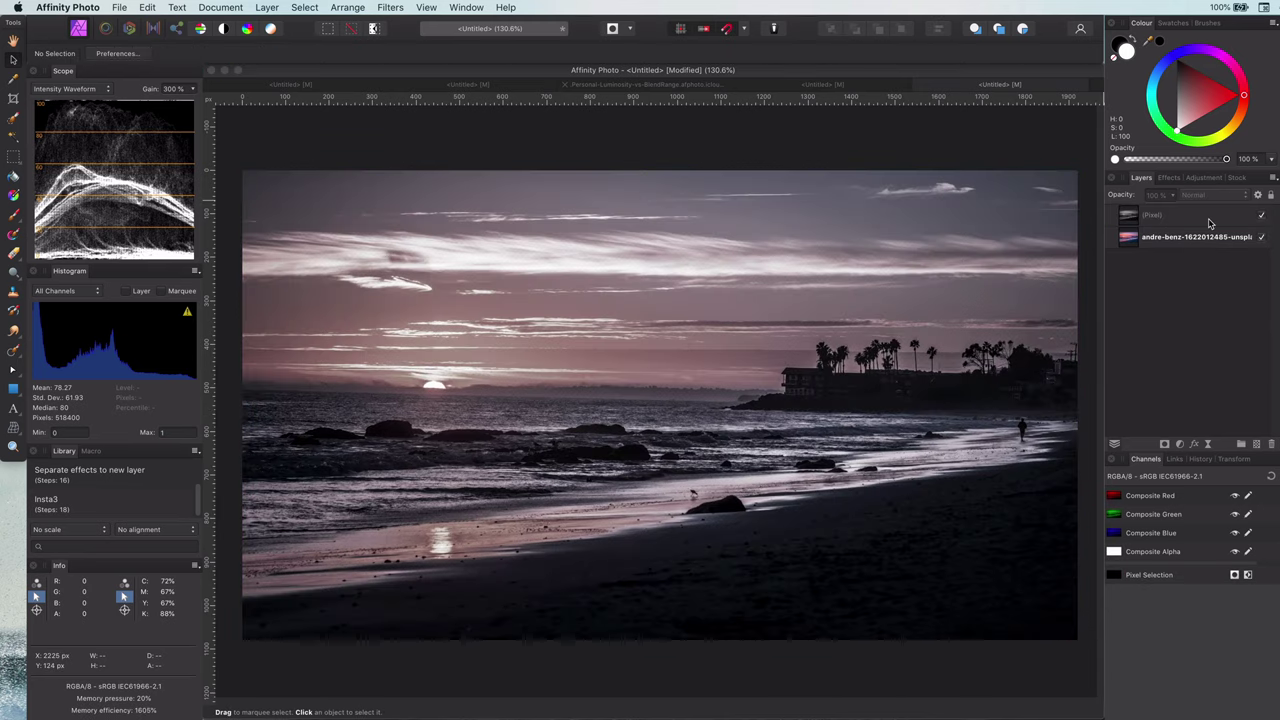
click(1208, 215)
key(Delete)
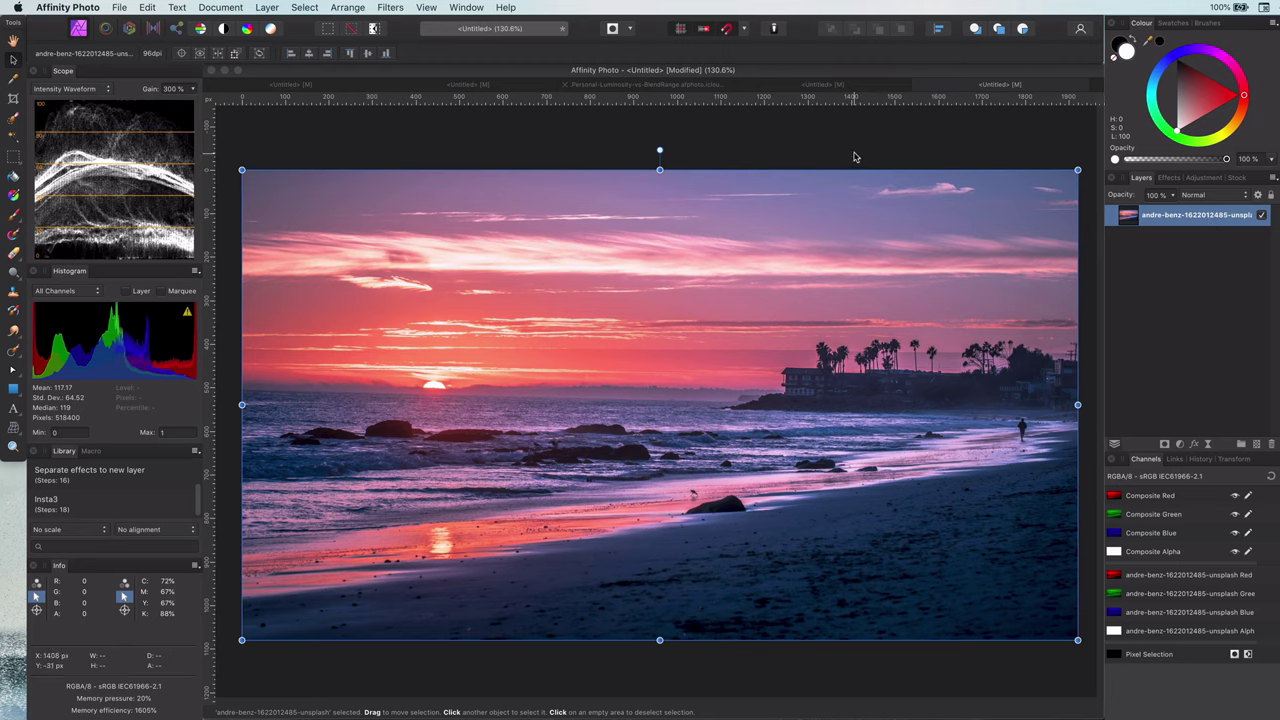
click(855, 157)
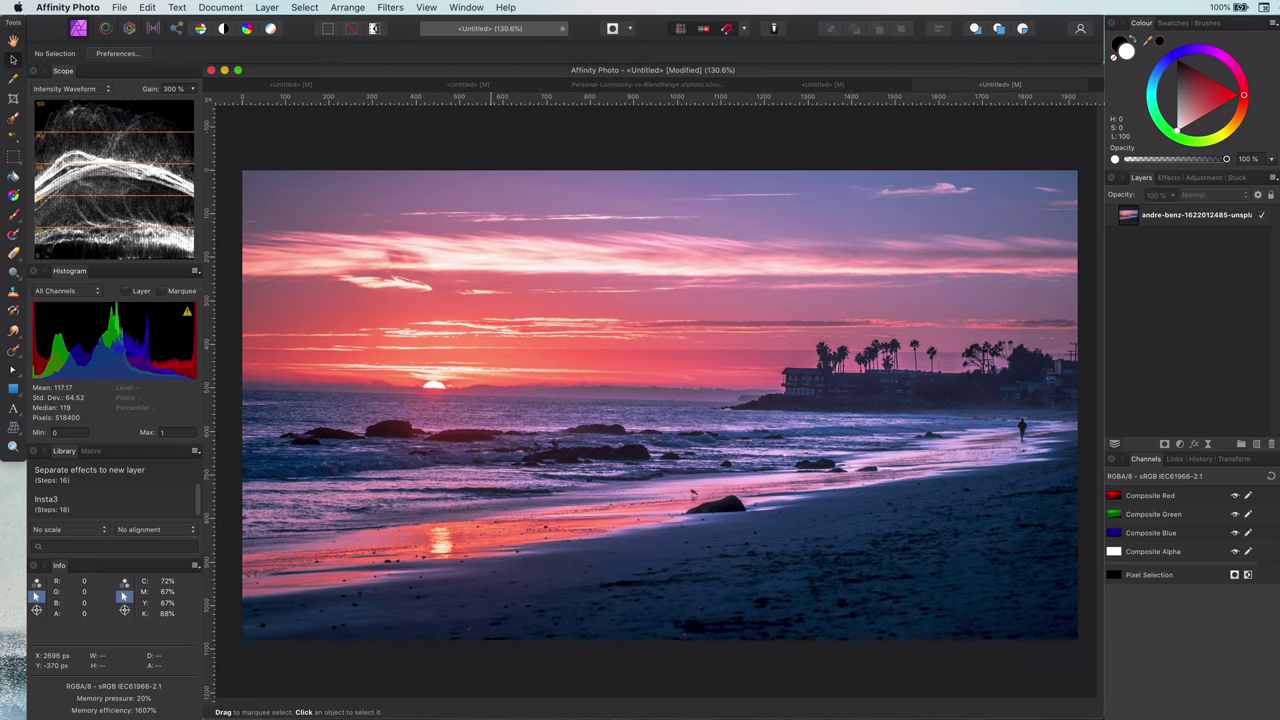
key(super+a)
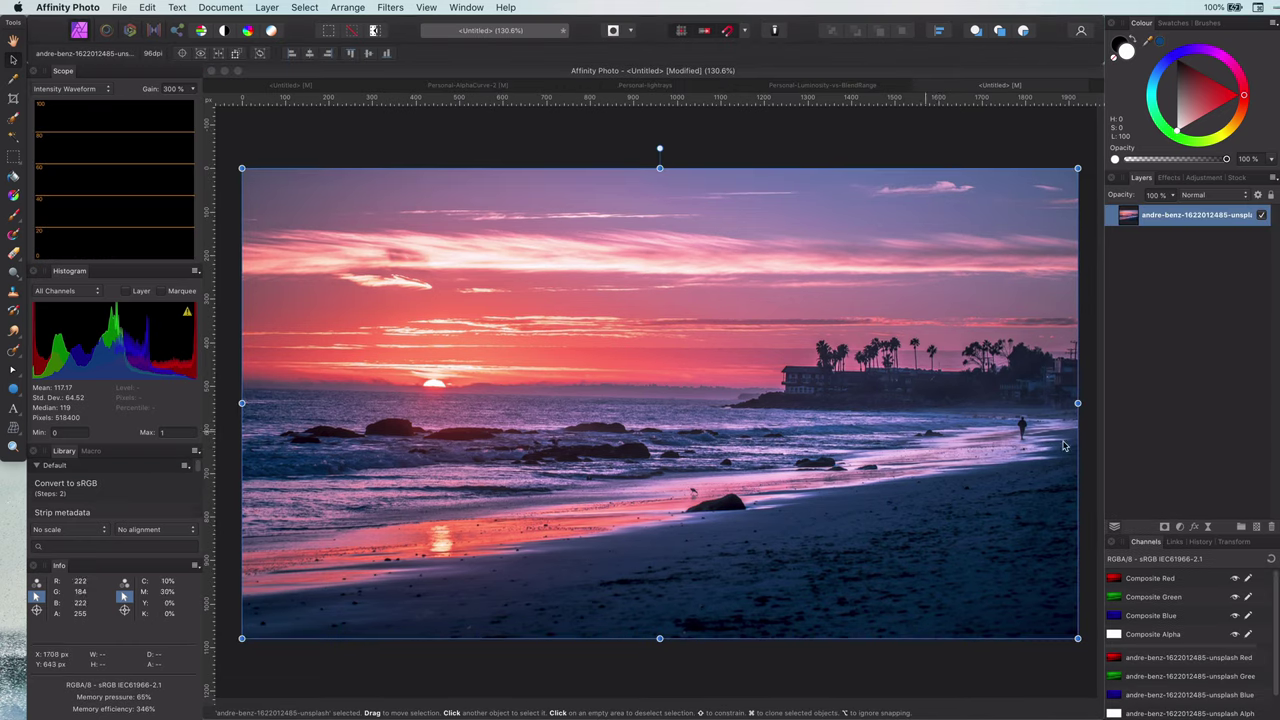
click(316, 9)
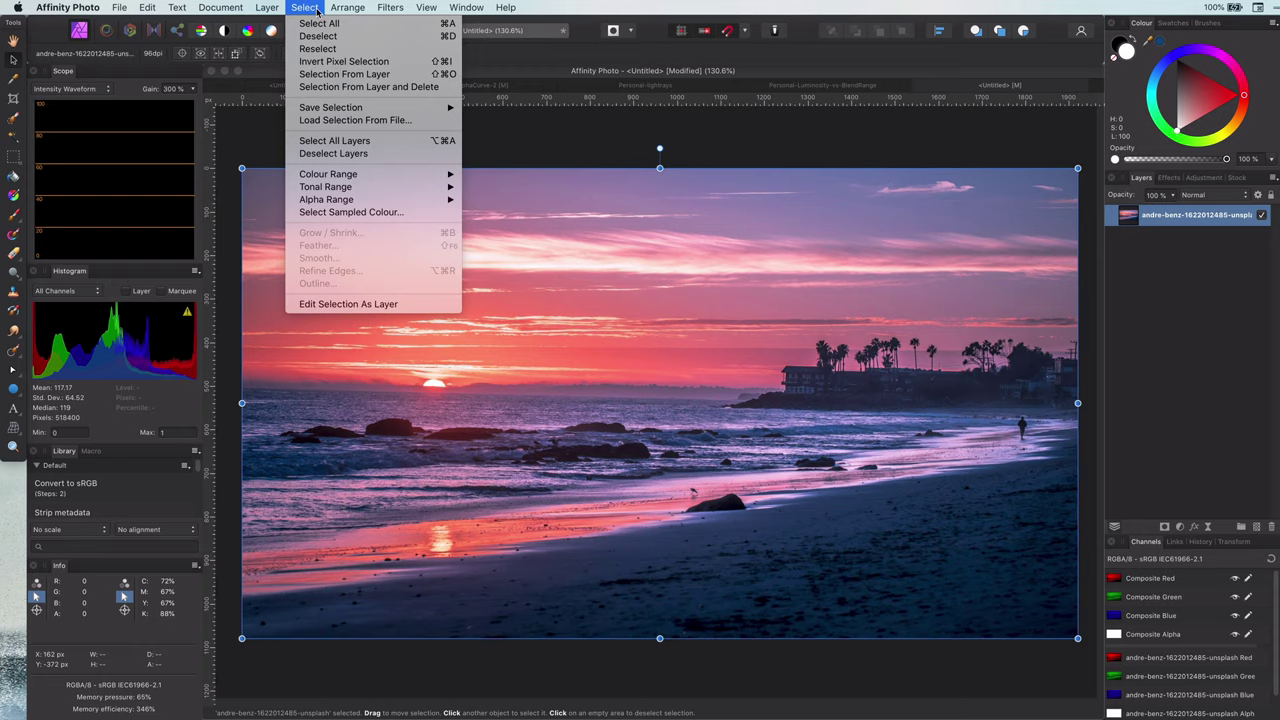
mouse_move(455, 188)
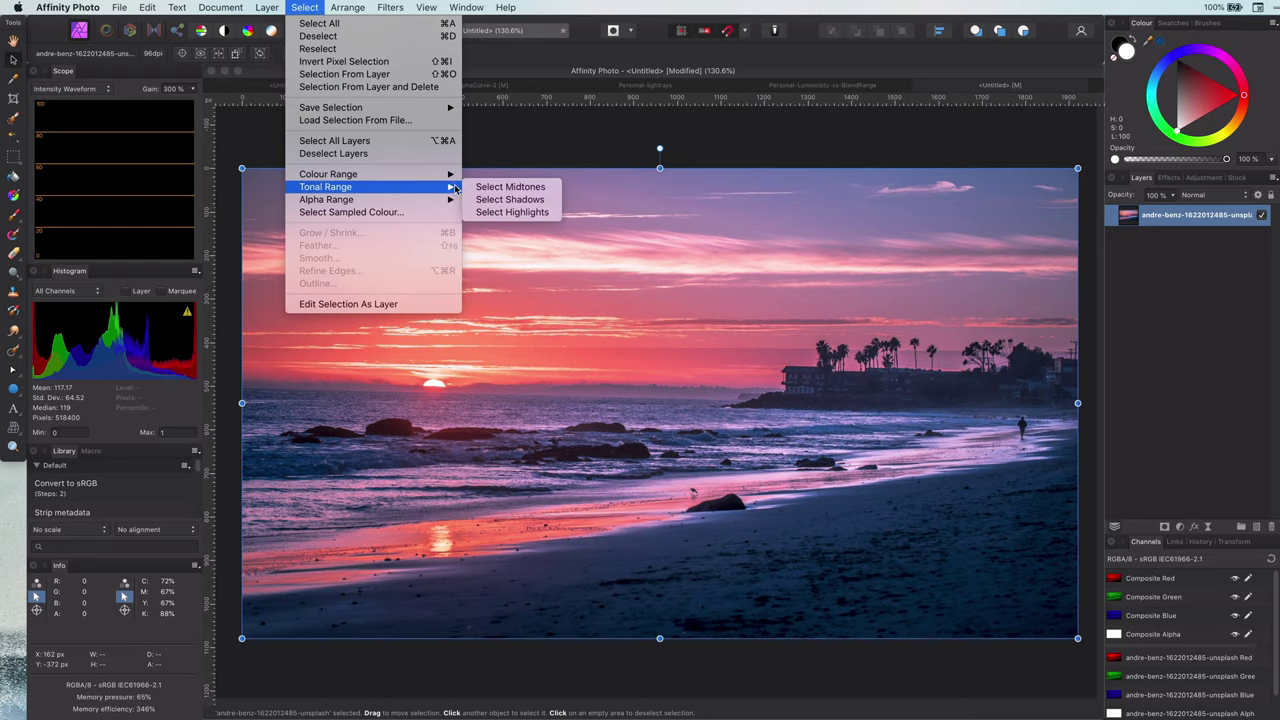
click(512, 189)
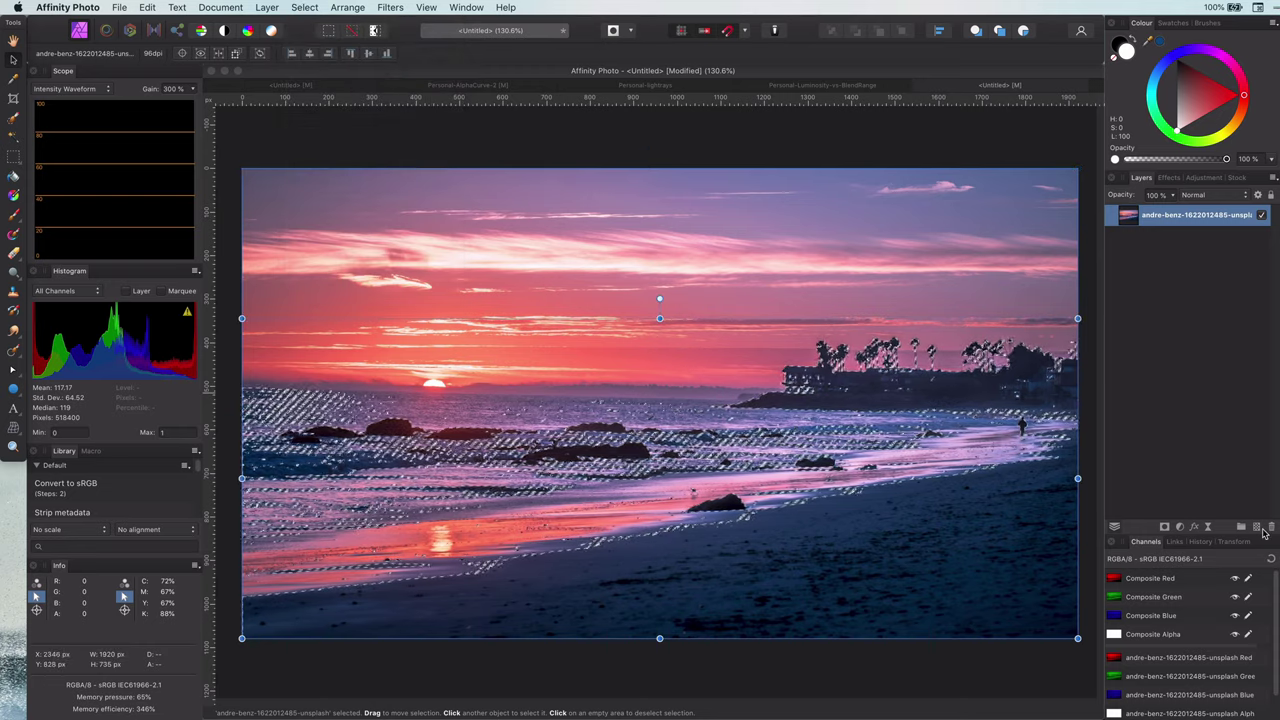
click(1258, 528)
click(147, 7)
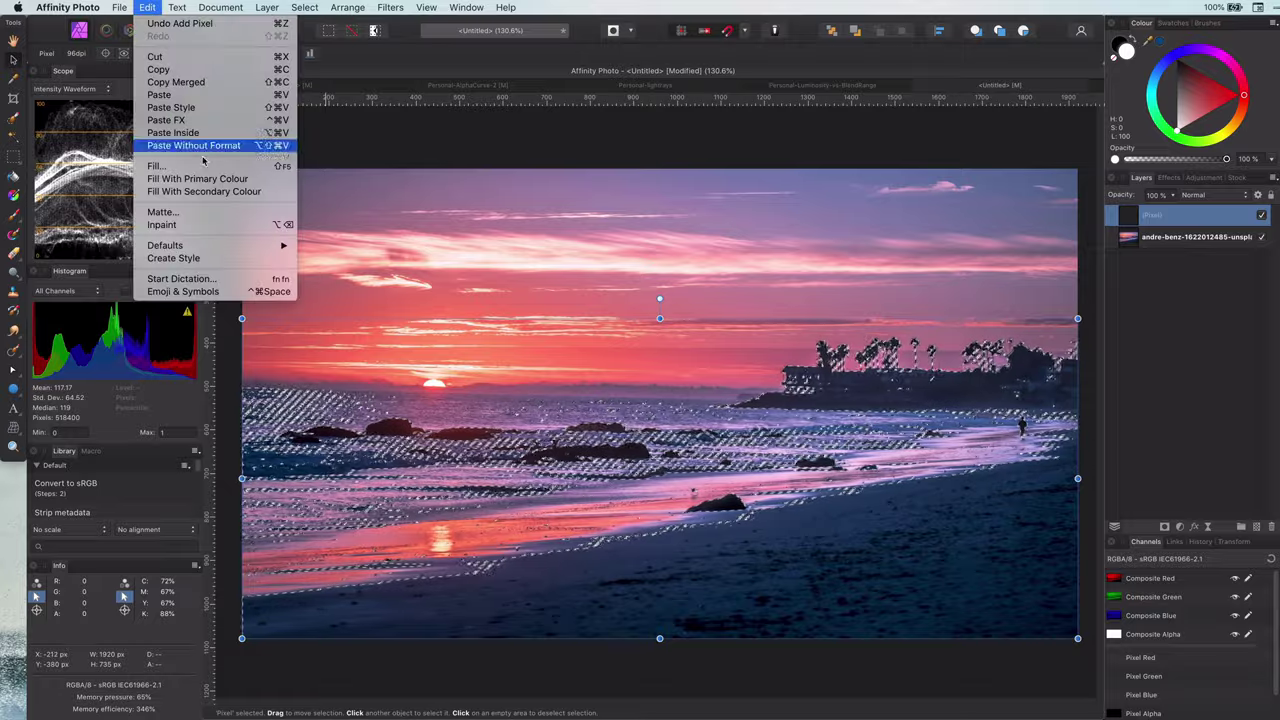
click(205, 179)
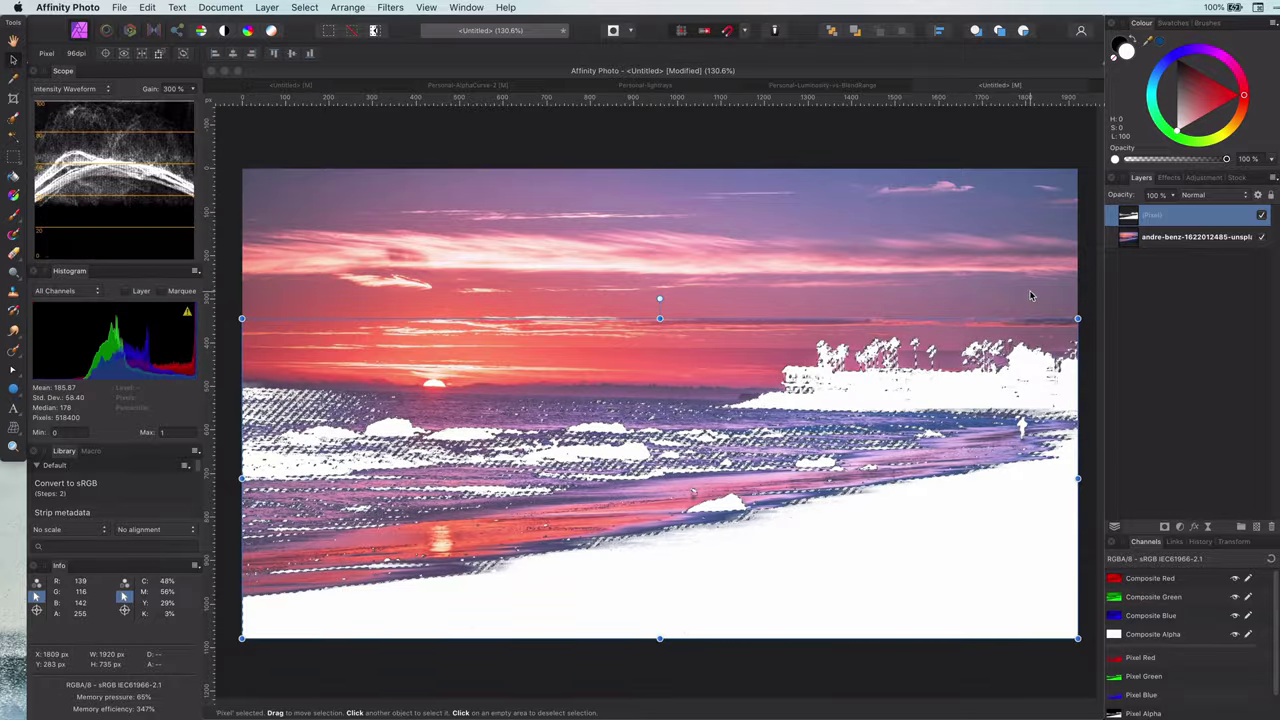
click(1261, 237)
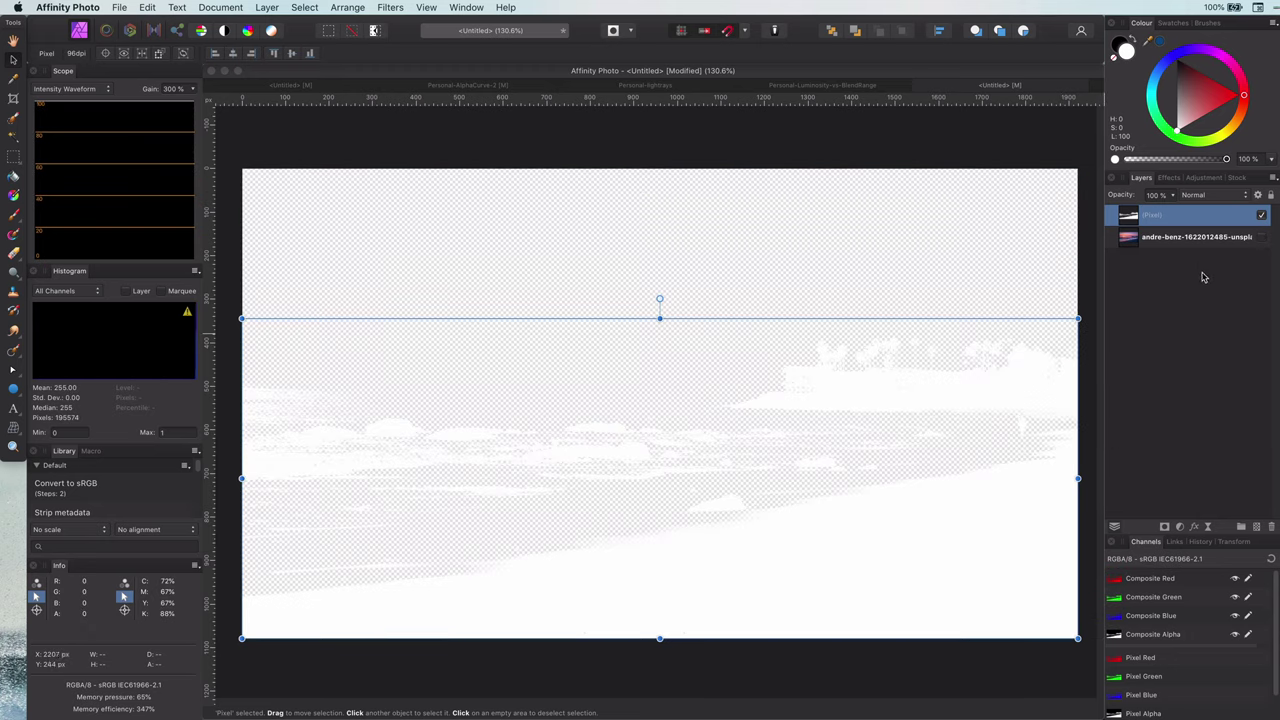
click(1257, 526)
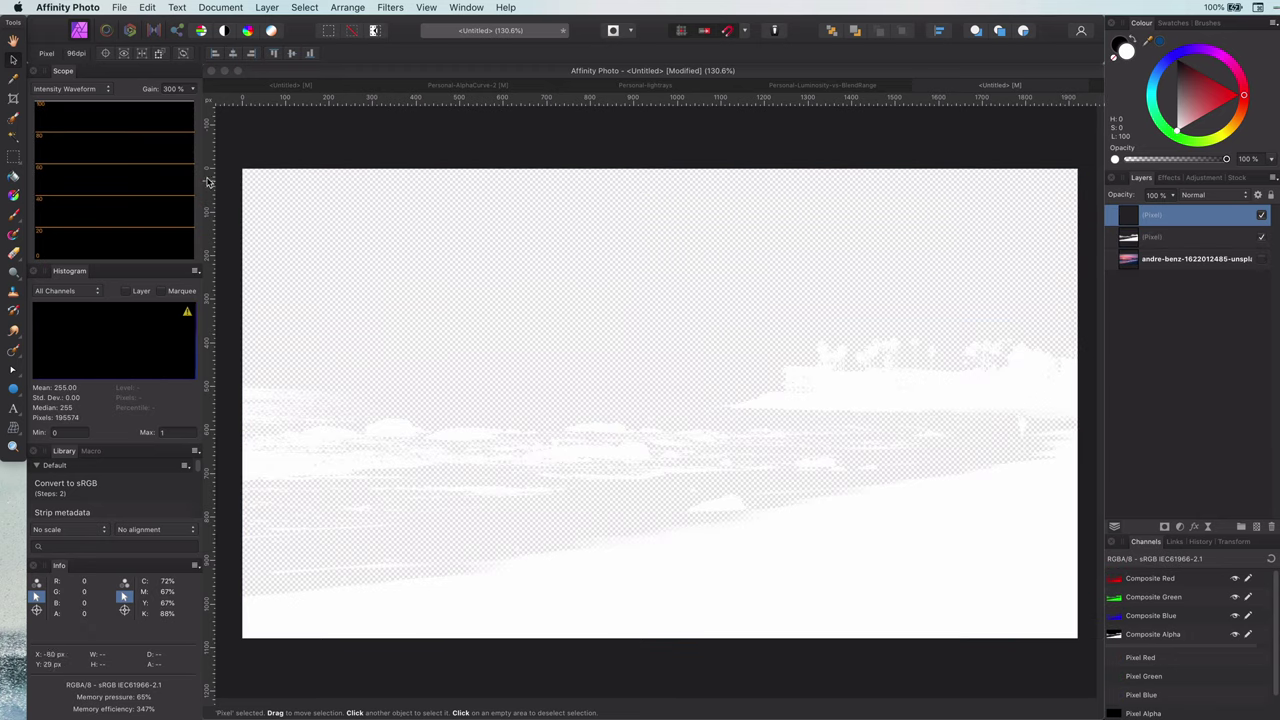
click(14, 390)
click(70, 391)
drag(229, 149, 1066, 638)
drag(1177, 130, 1176, 59)
drag(1160, 215, 1160, 270)
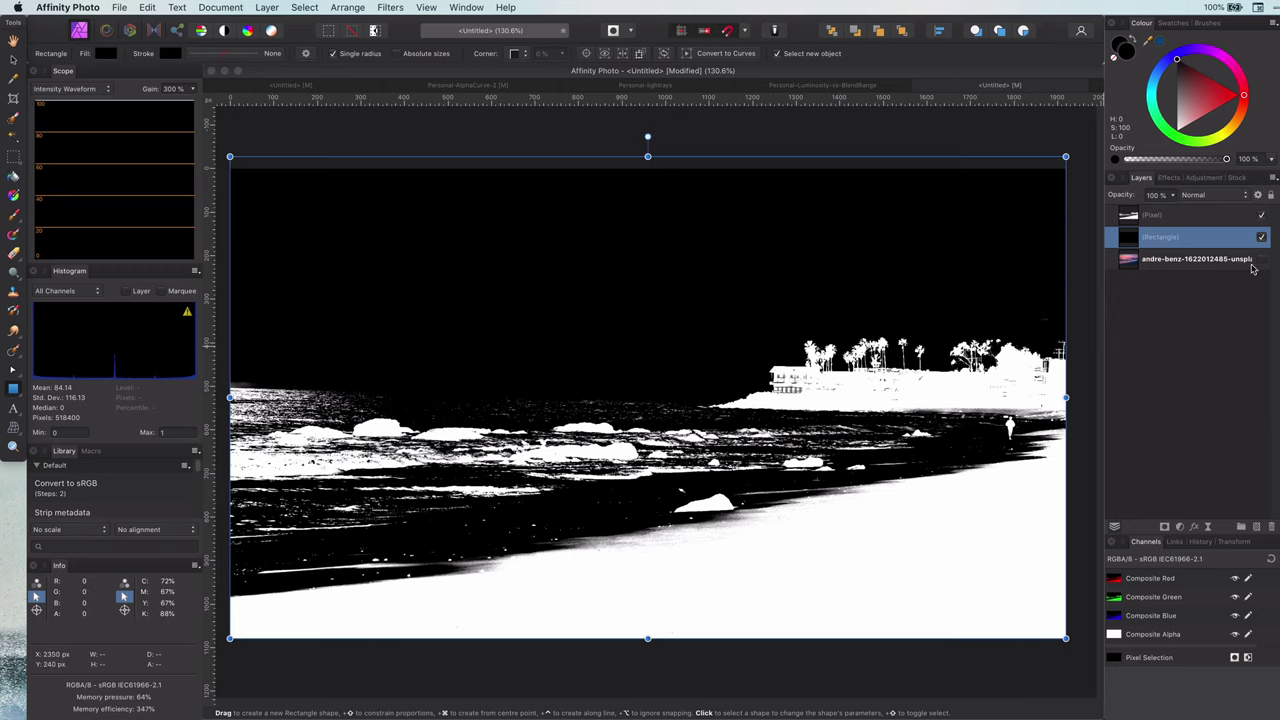
click(1261, 237)
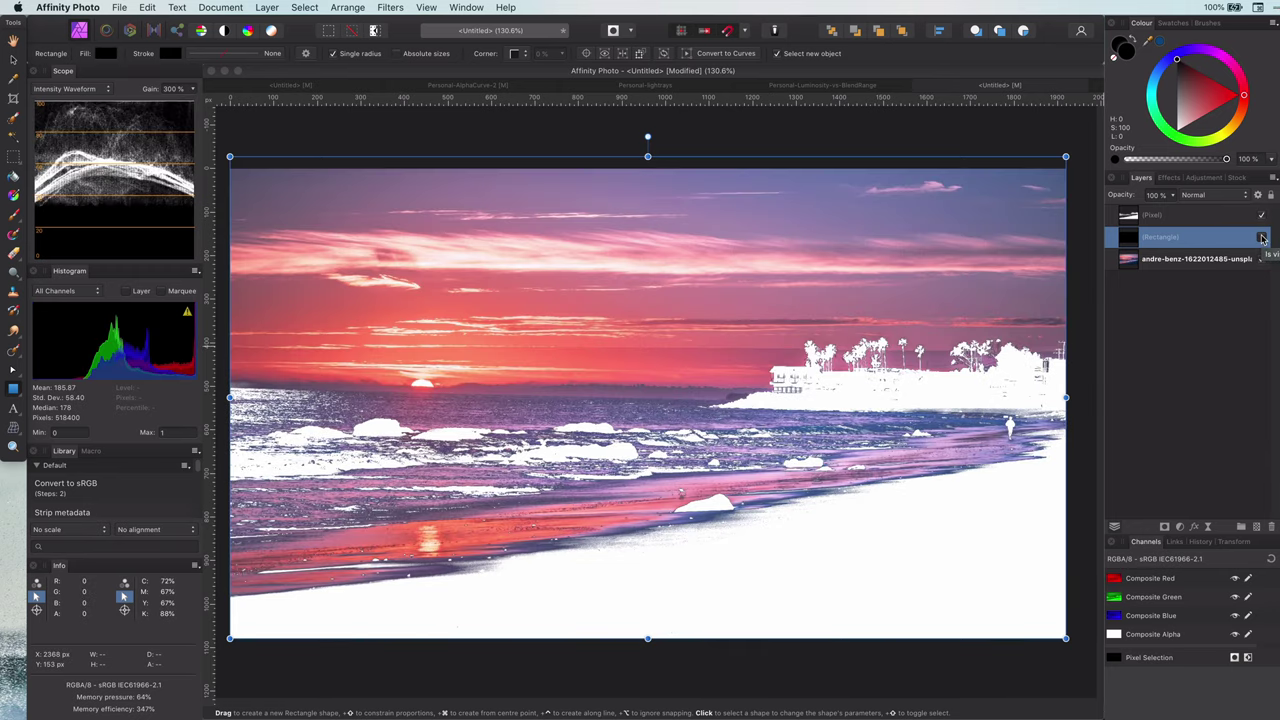
click(1157, 217)
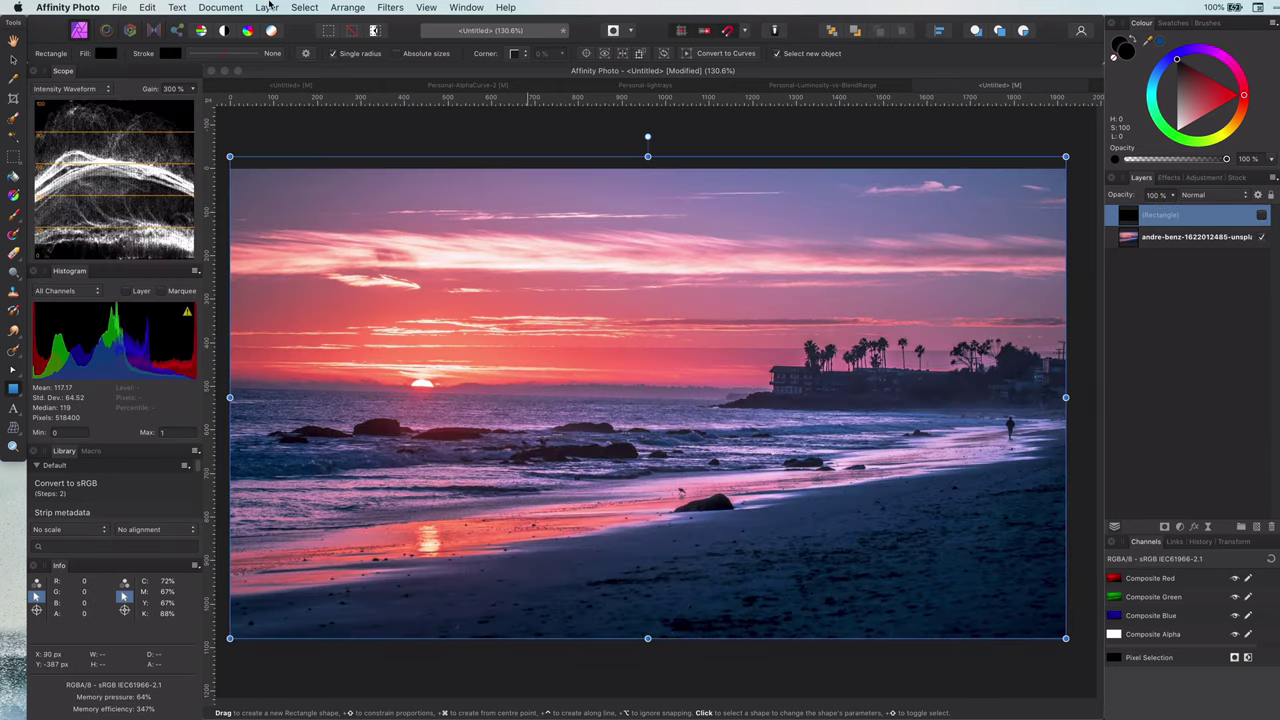
key(Delete)
key(Delete)
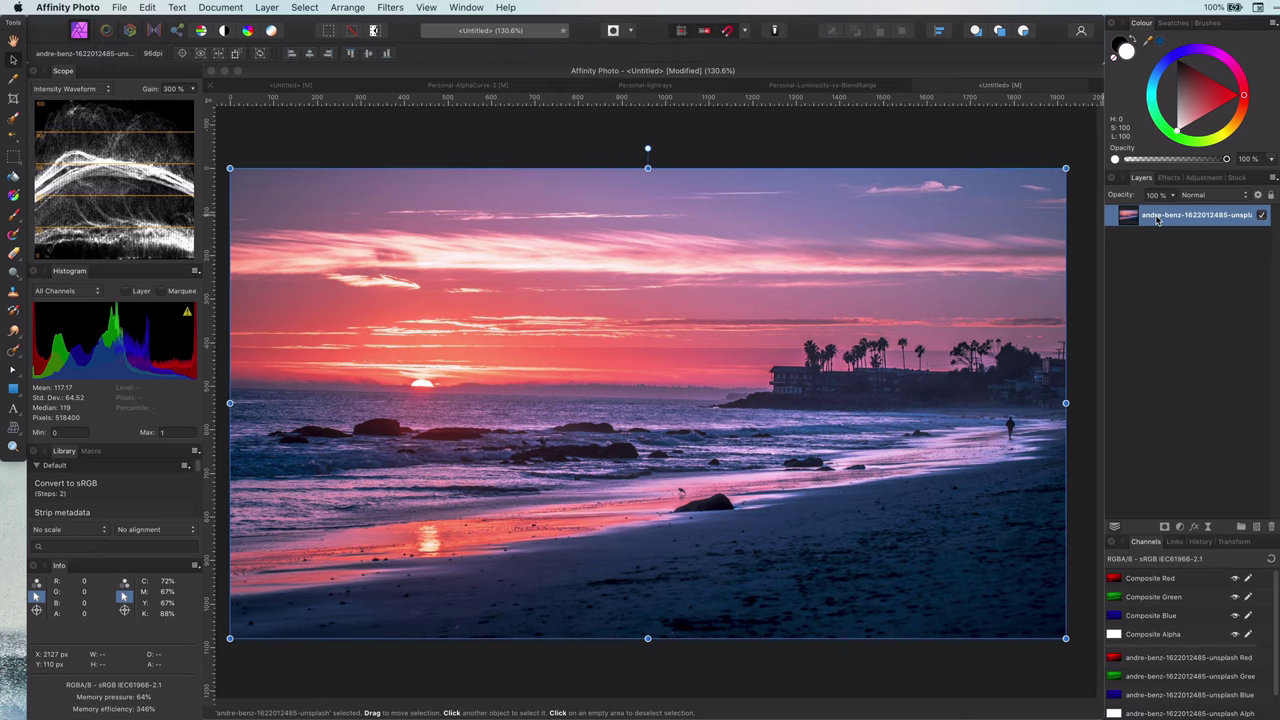
Add a Curves adjustment layer with its midpoint pulled down to darken the photo
click(1178, 527)
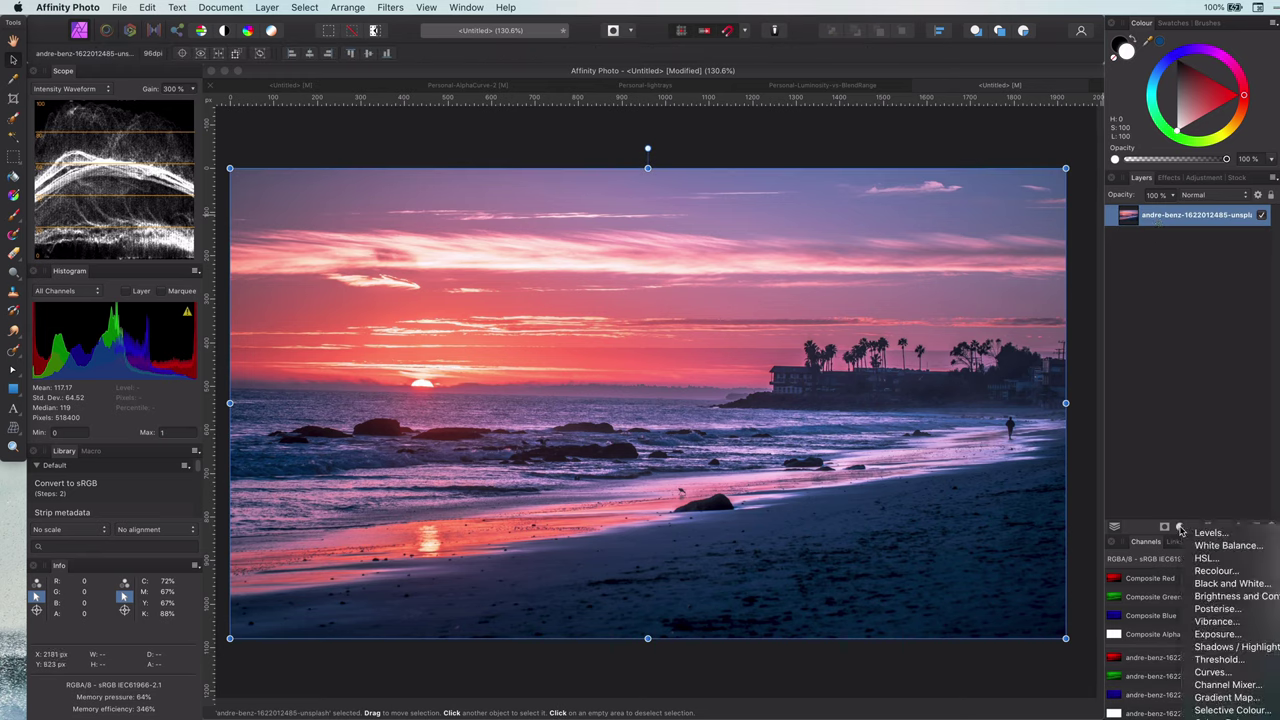
click(1250, 673)
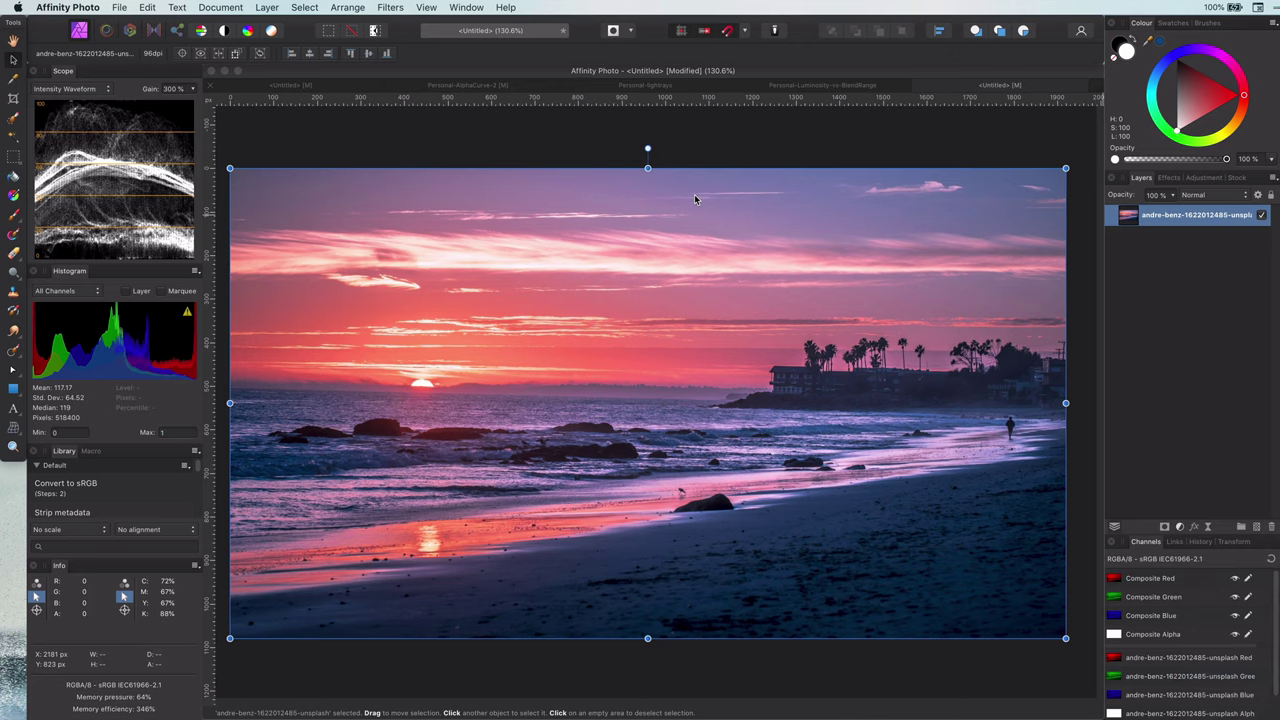
drag(972, 508, 967, 558)
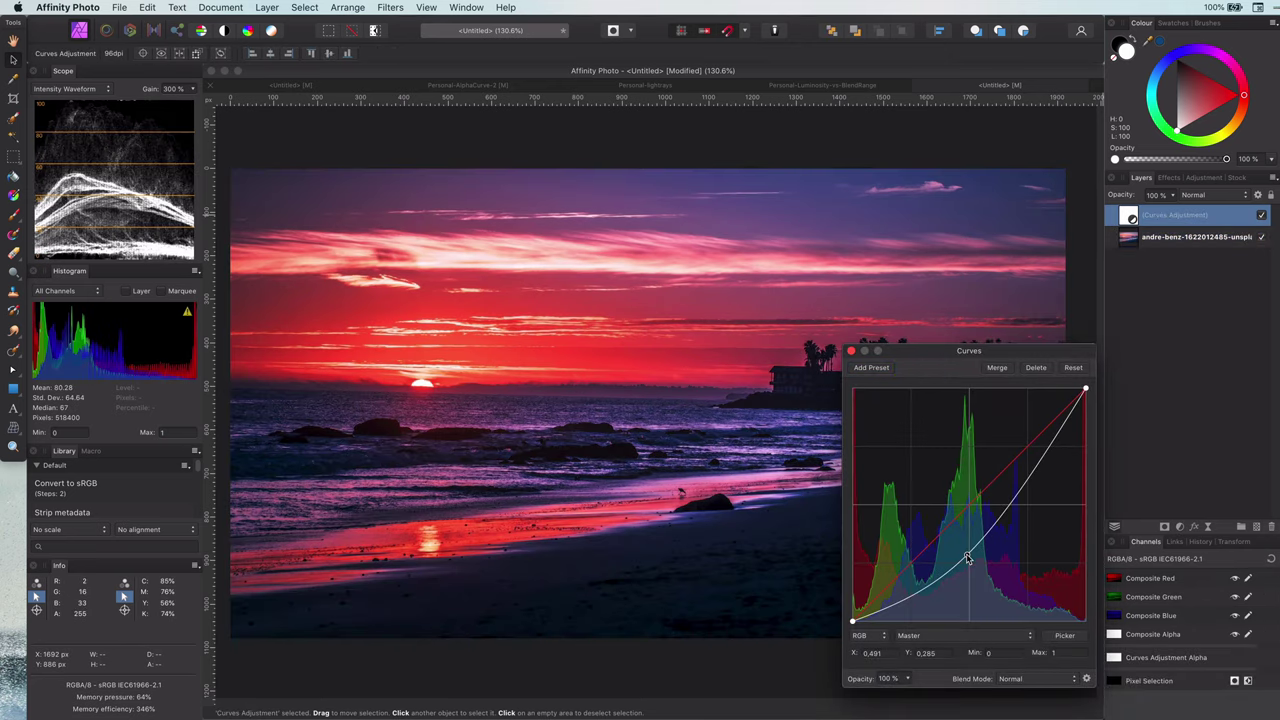
click(850, 352)
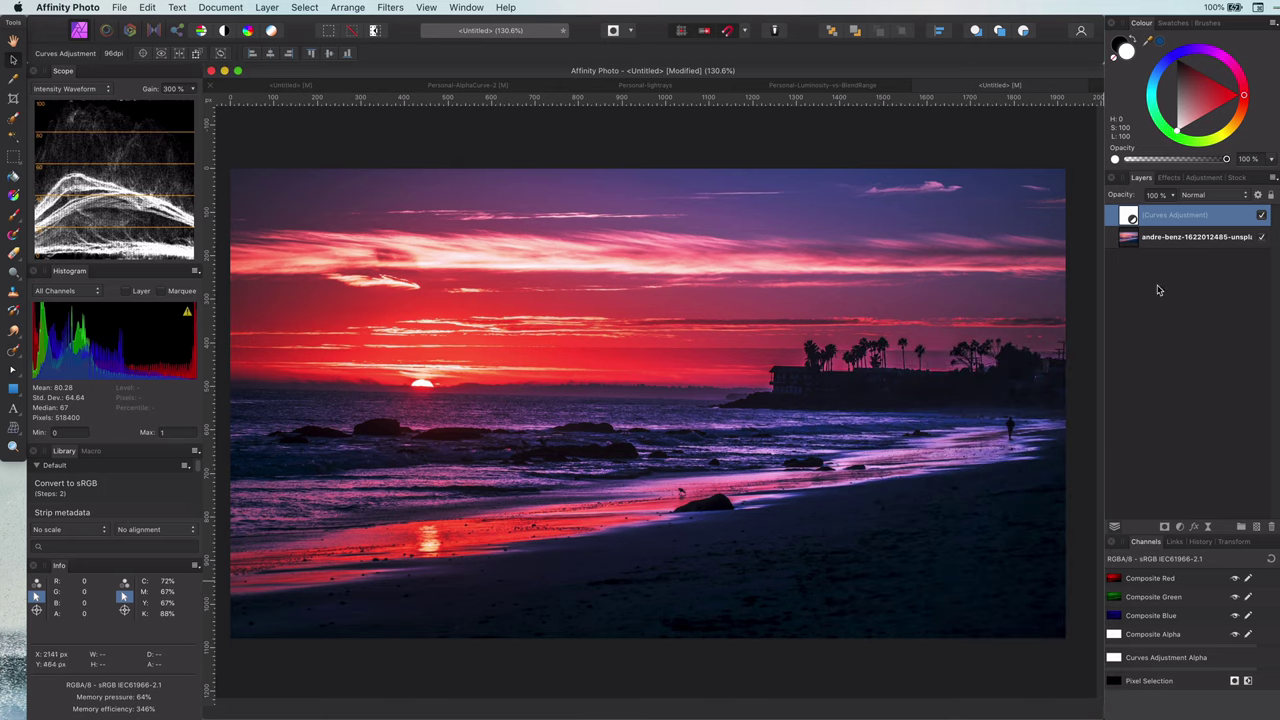
Duplicate the Curves layer, hide the copy, and mask the top Curves with a luminosity selection
key(super+j)
click(1261, 237)
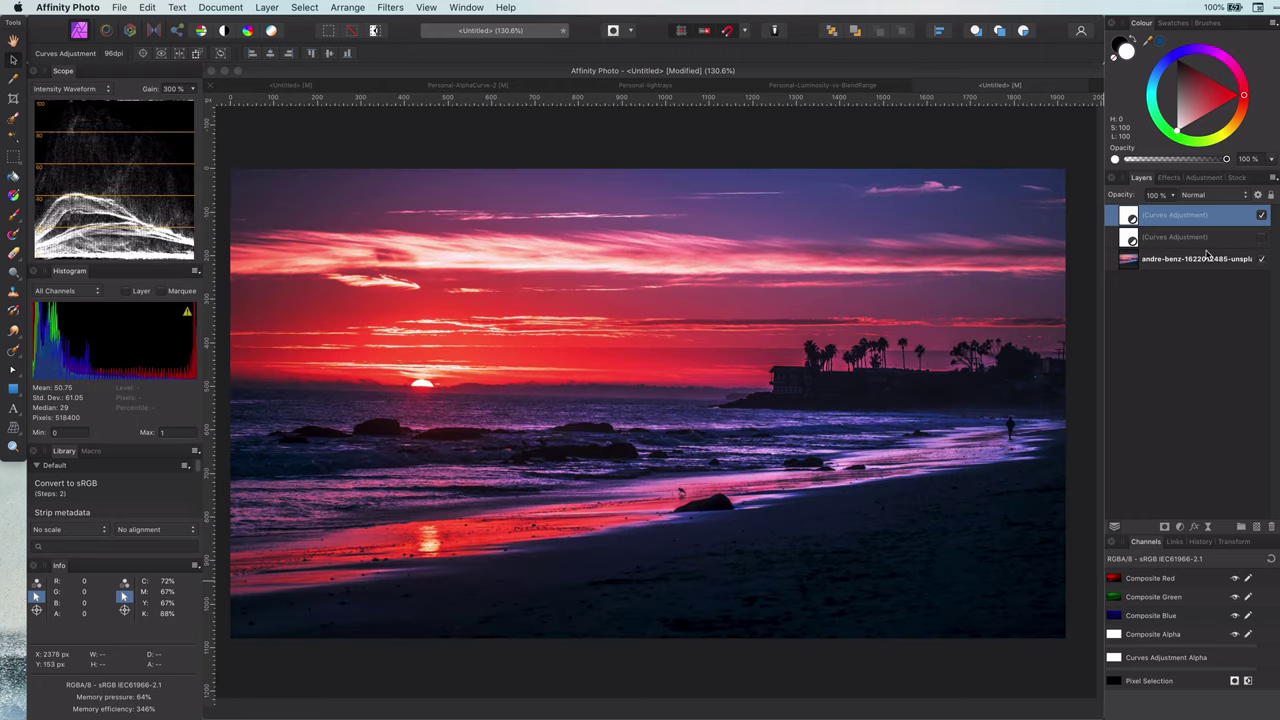
shift+super+click(1129, 261)
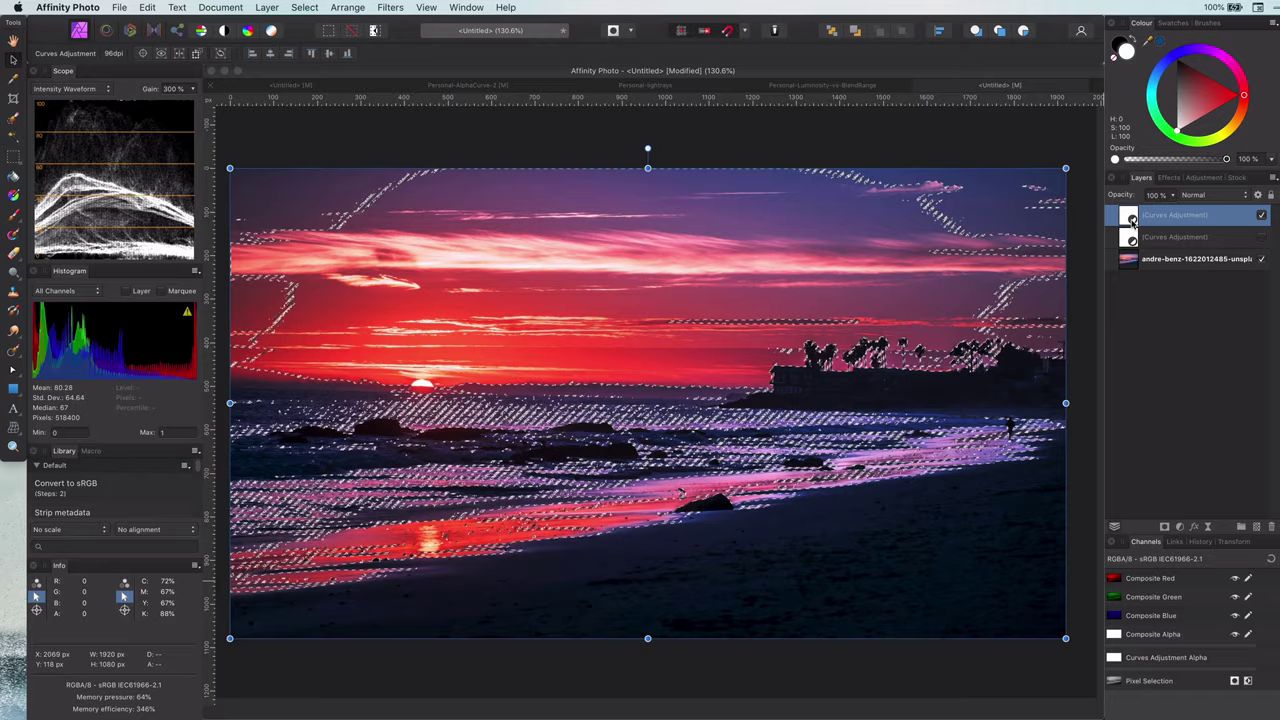
click(1163, 526)
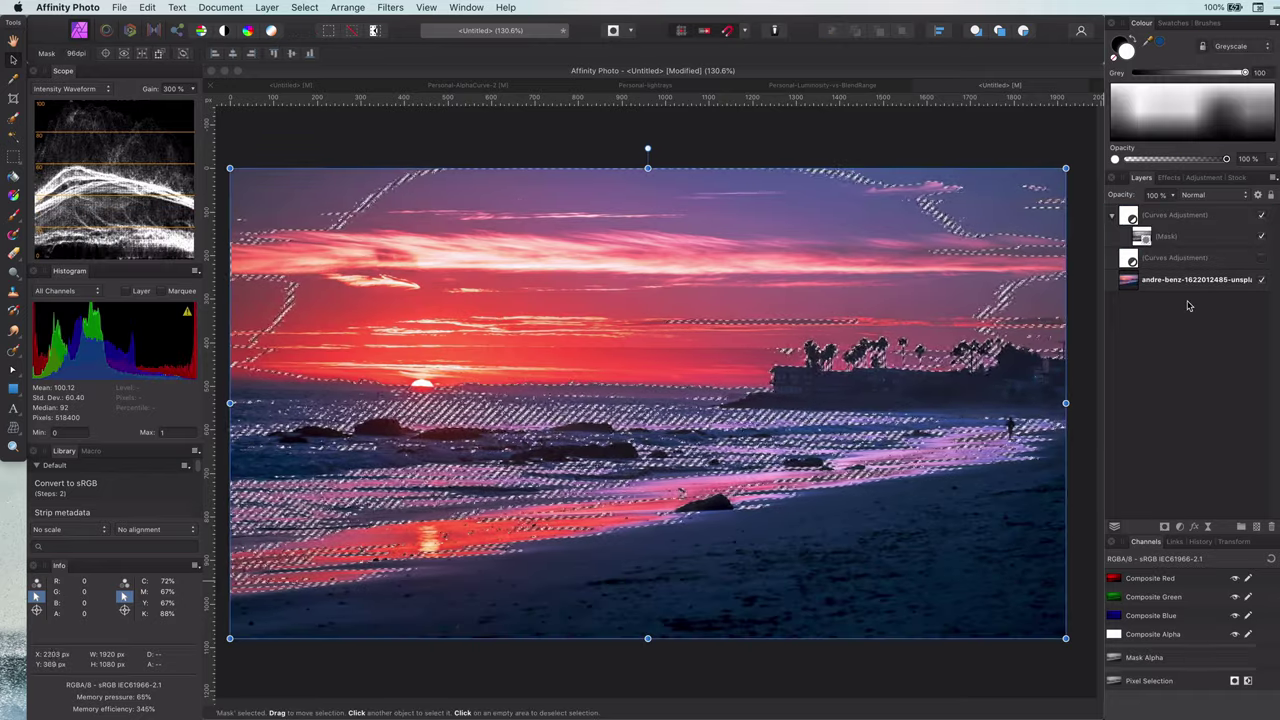
key(super+d)
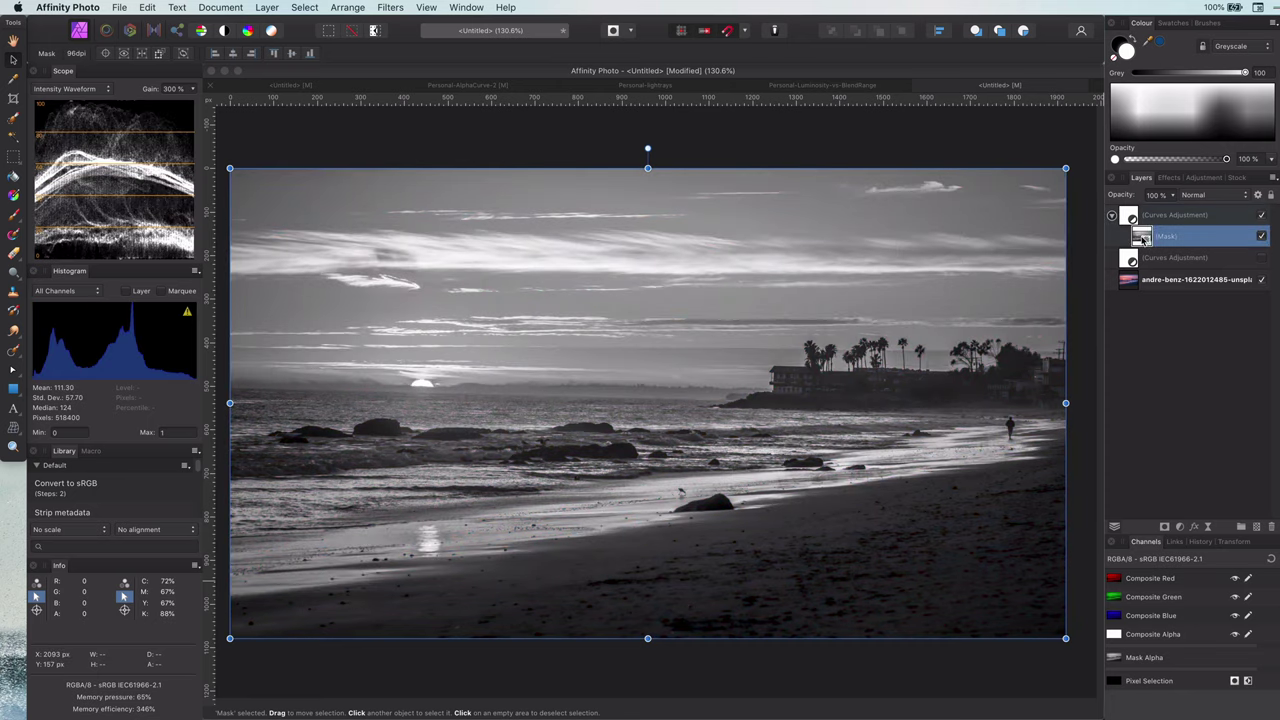
alt+click(1143, 239)
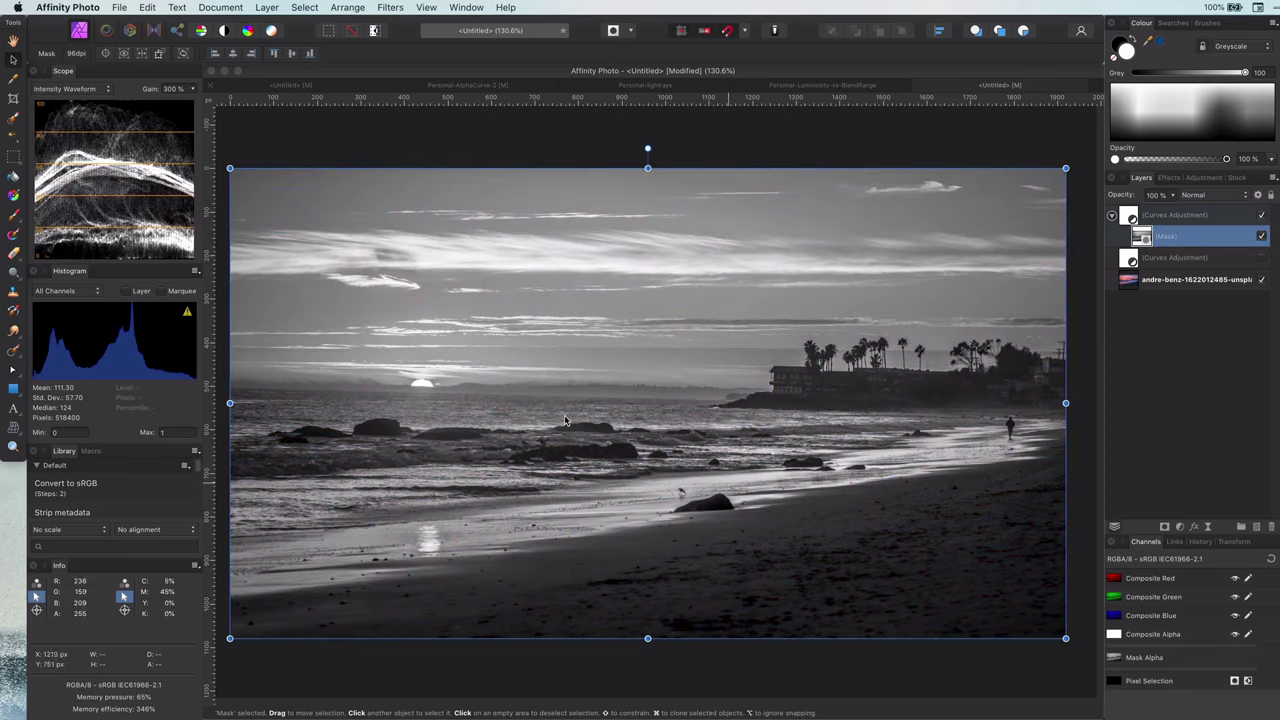
click(1132, 218)
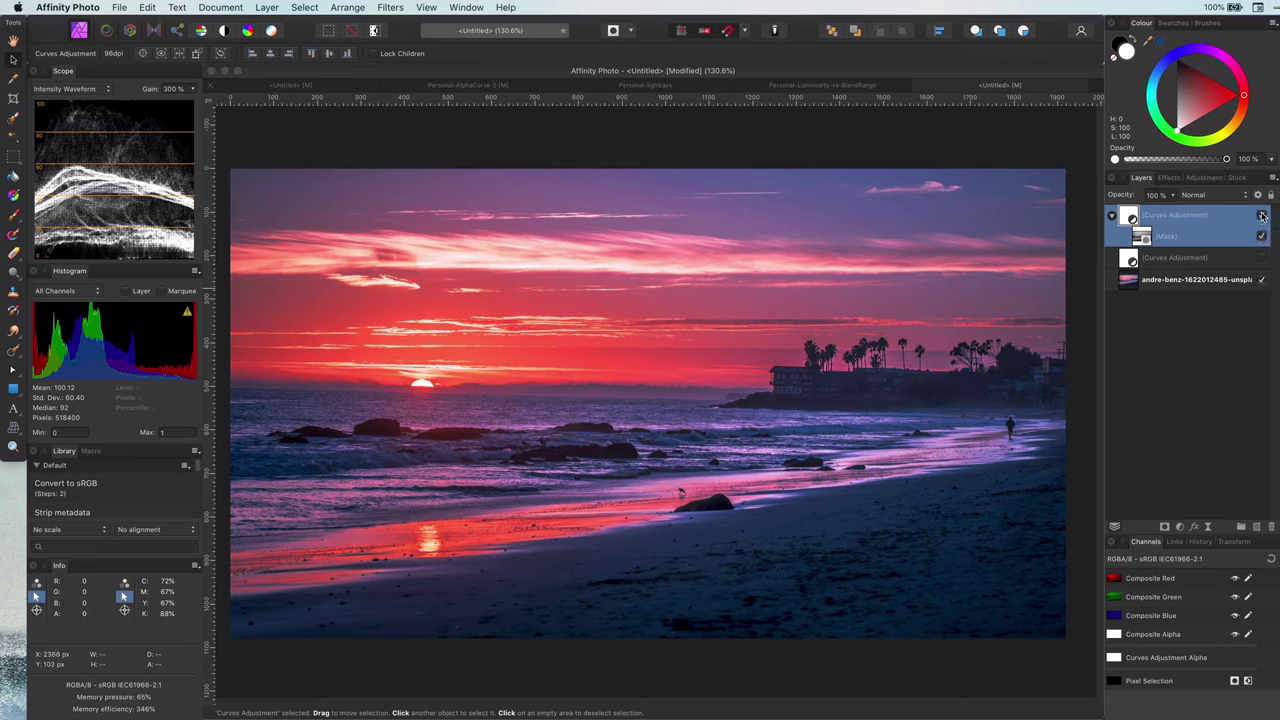
Toggle the masked and unmasked Curves adjustments to compare their effect
click(1262, 216)
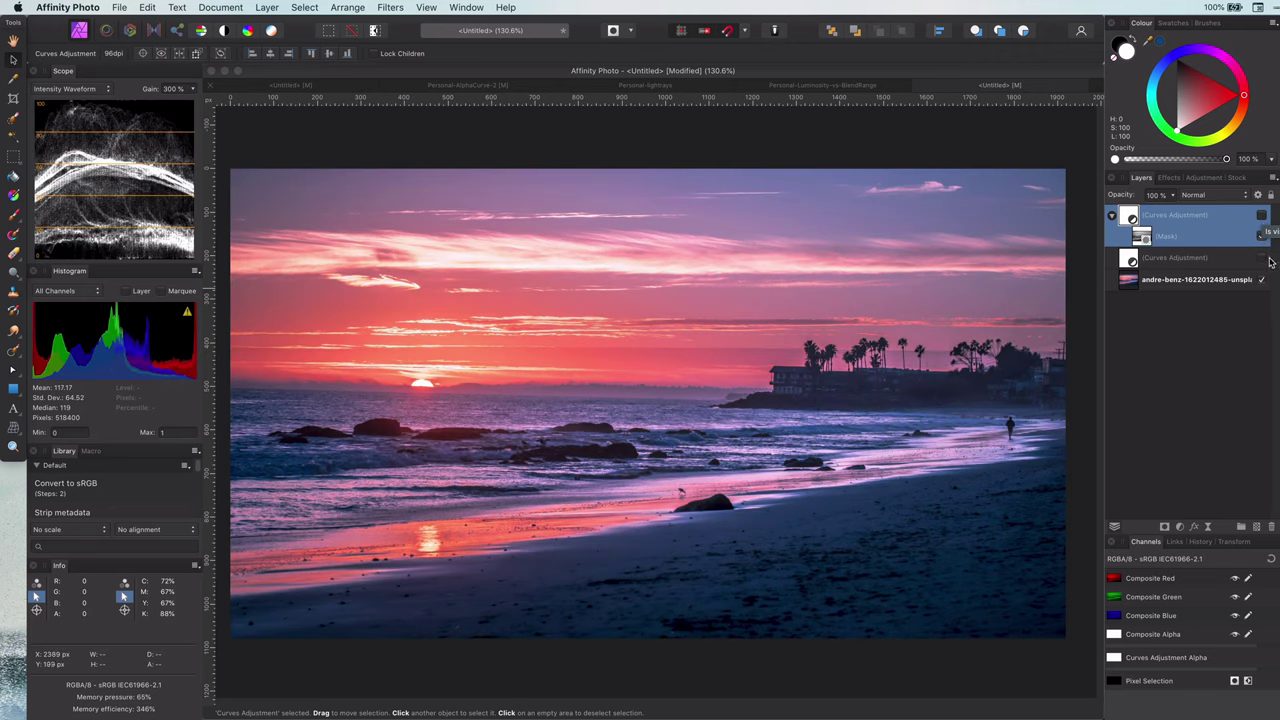
click(1260, 260)
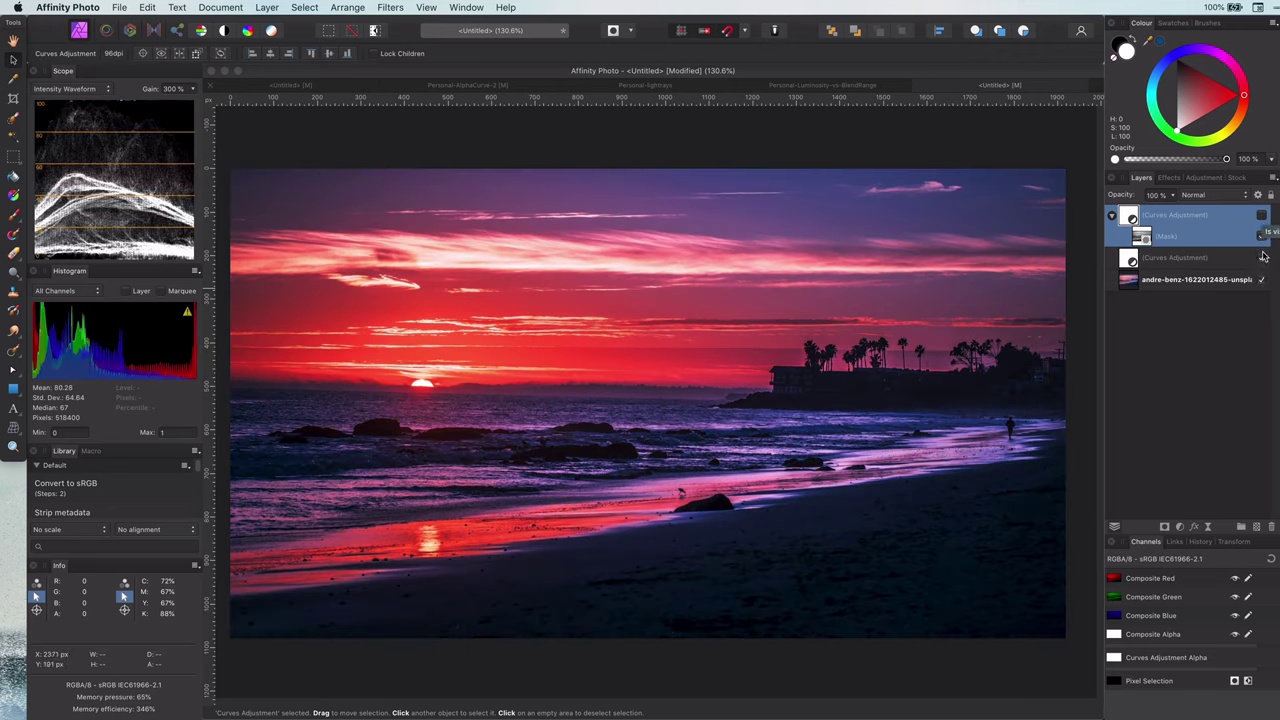
click(1262, 257)
click(1262, 216)
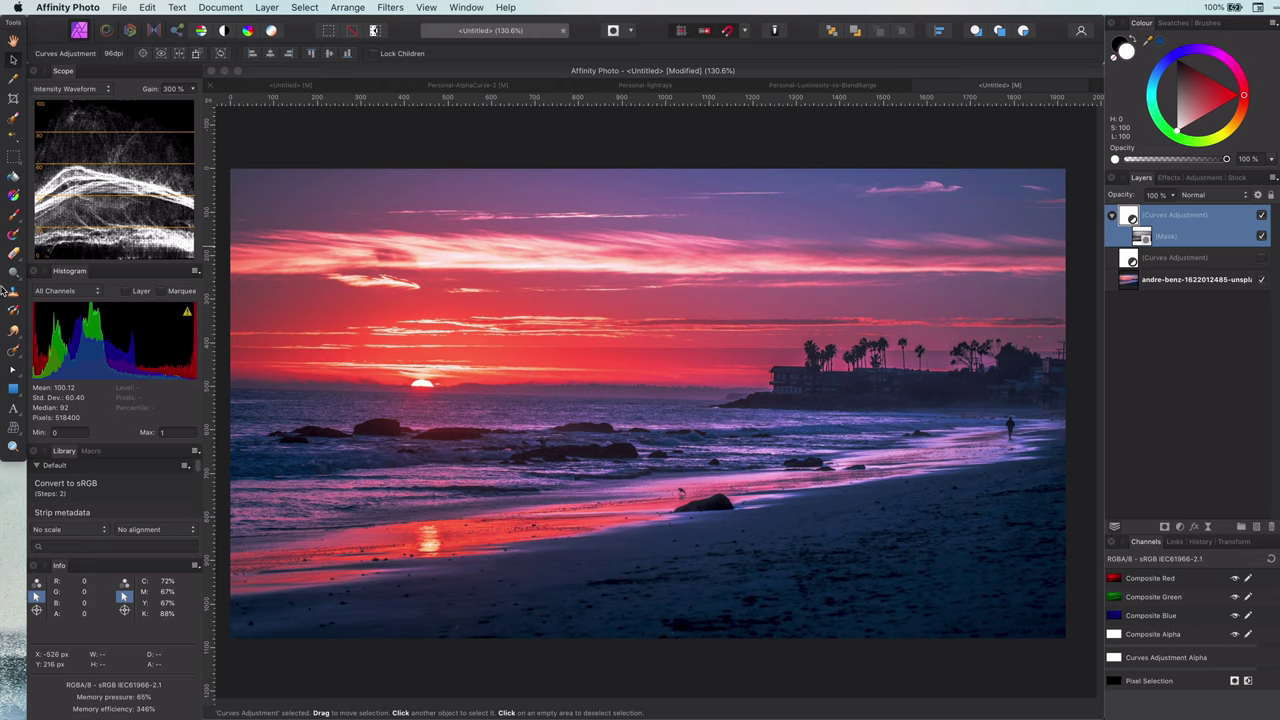
Draw a rectangle over the photo's left half and nest it inside the lower Curves adjustment
click(14, 389)
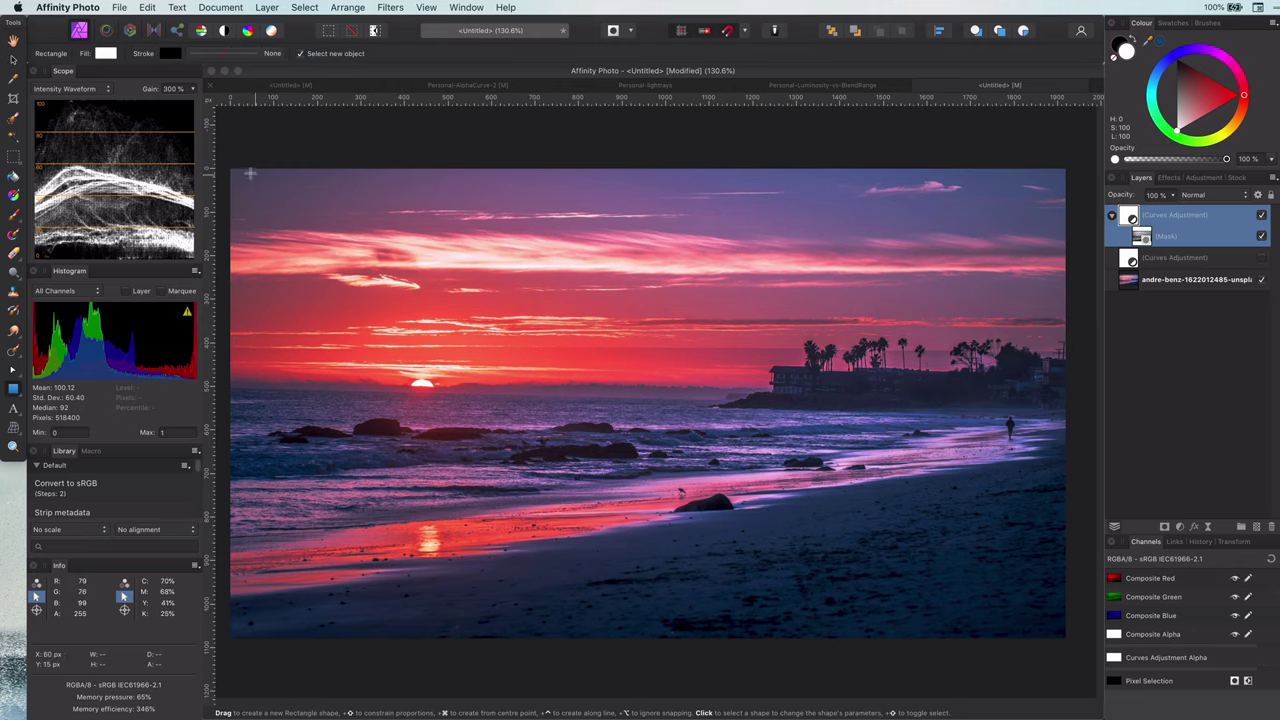
drag(230, 168, 698, 640)
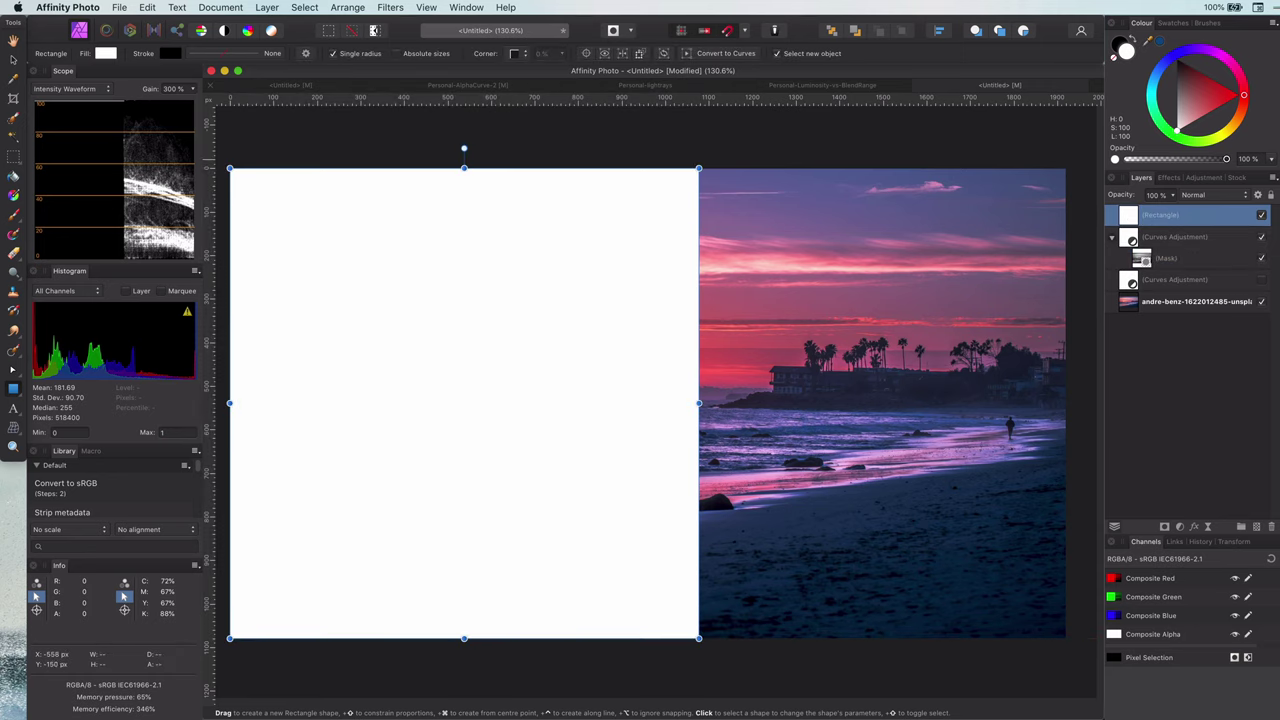
drag(1130, 215, 1134, 282)
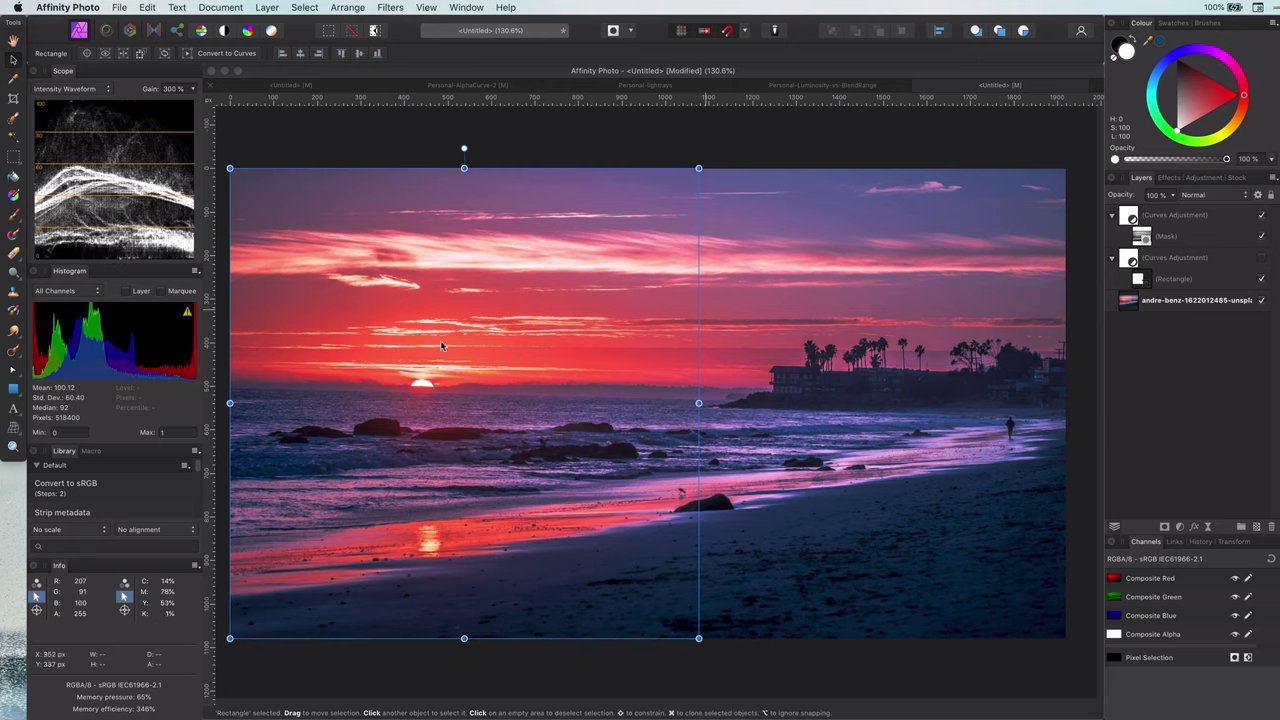
Copy the rectangle into the top Curves, move it over the right half, and re-show the lower Curves
key(super+j)
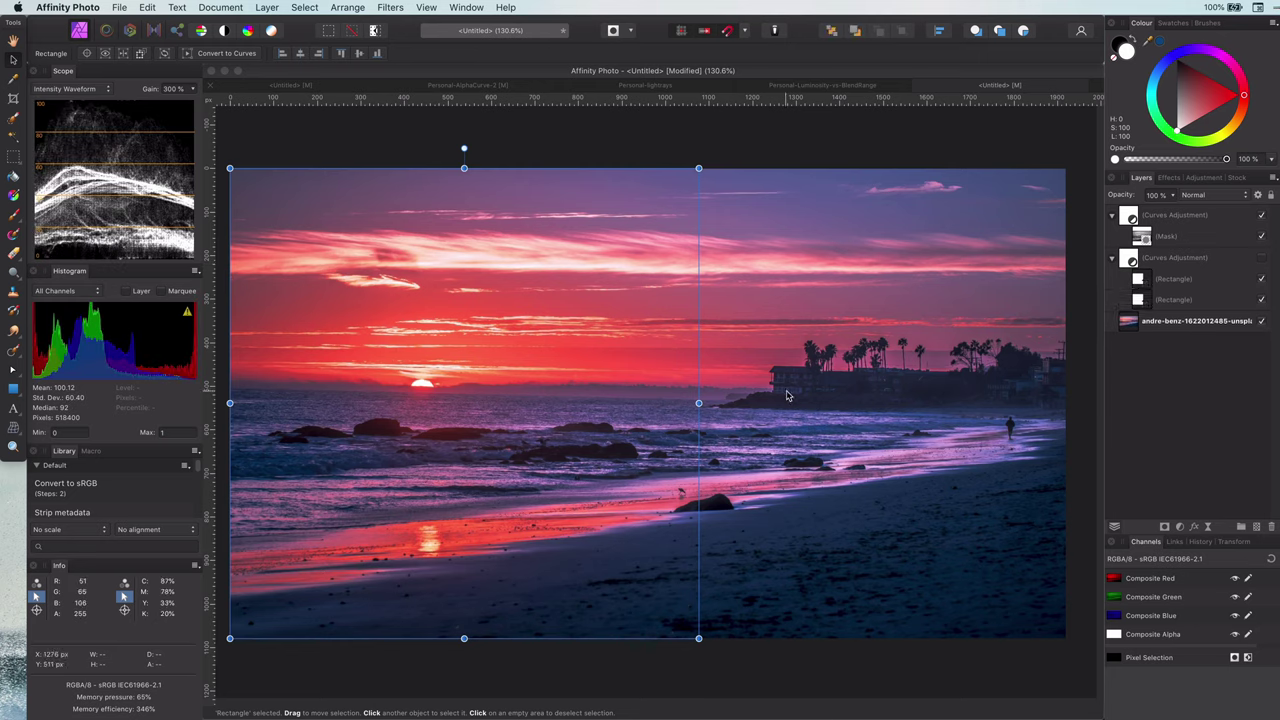
drag(1139, 302, 1135, 216)
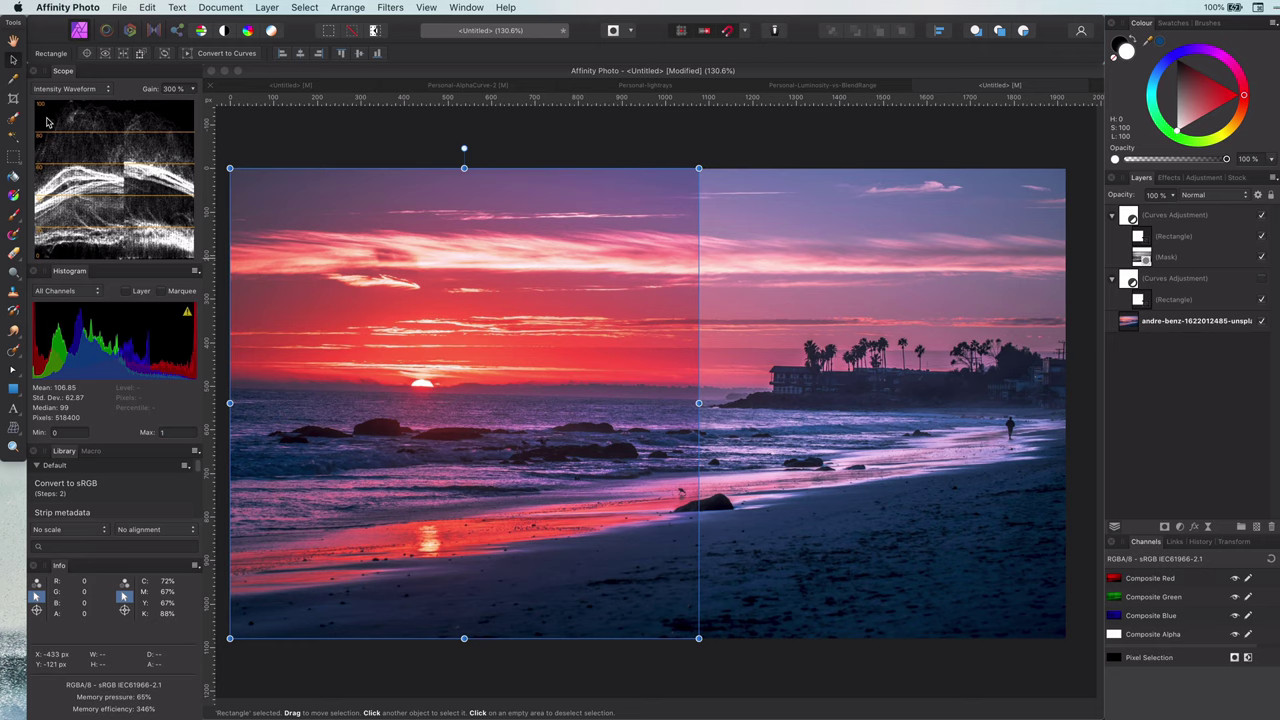
click(1140, 238)
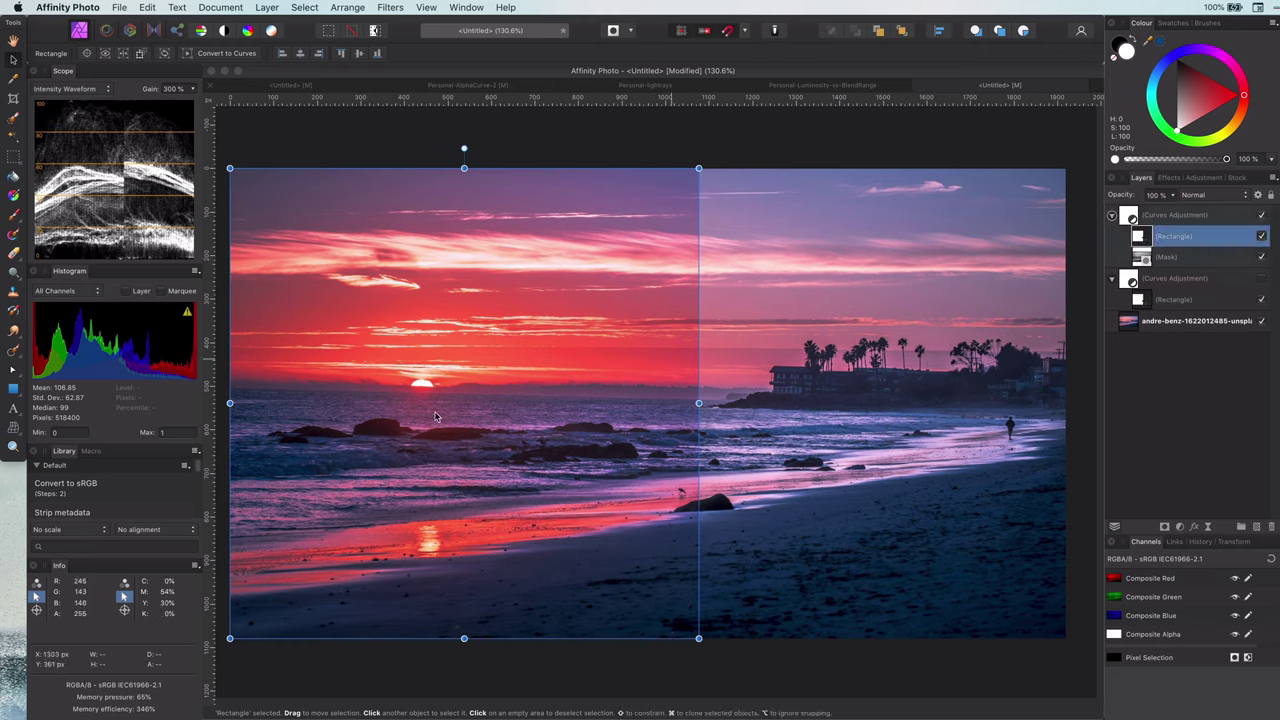
drag(438, 416, 902, 428)
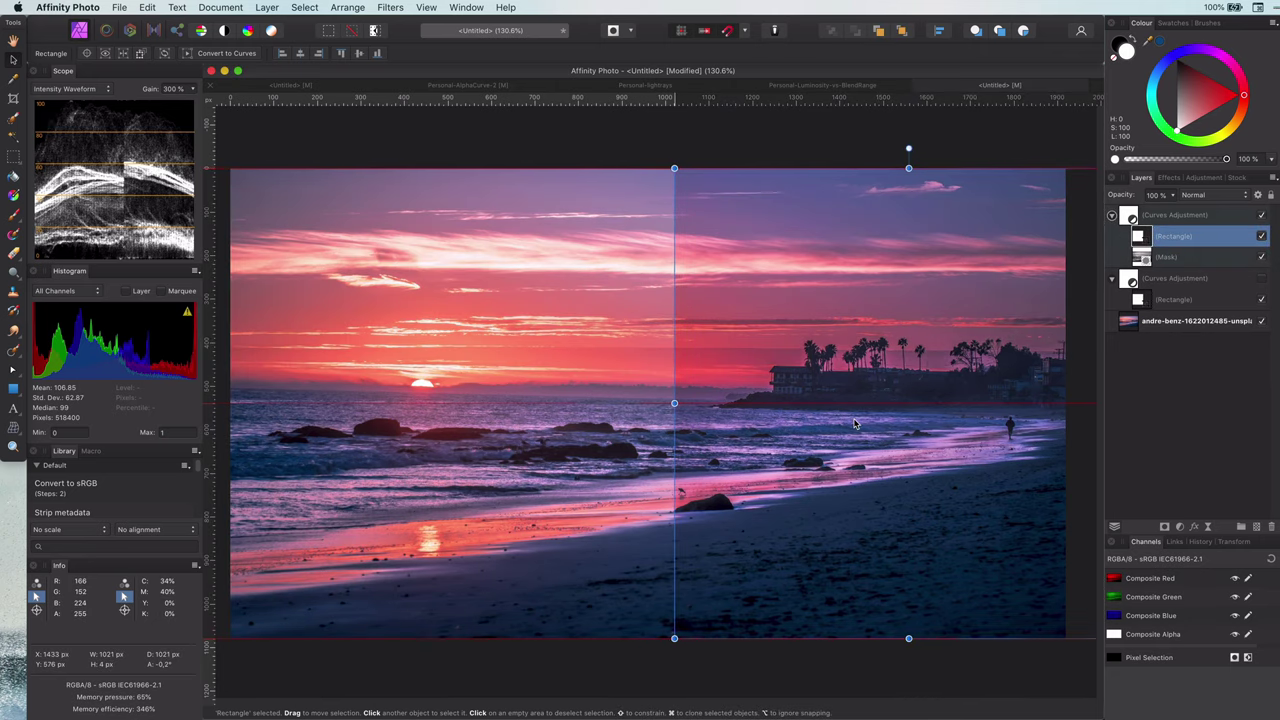
click(1262, 279)
drag(674, 403, 700, 403)
key(super+d)
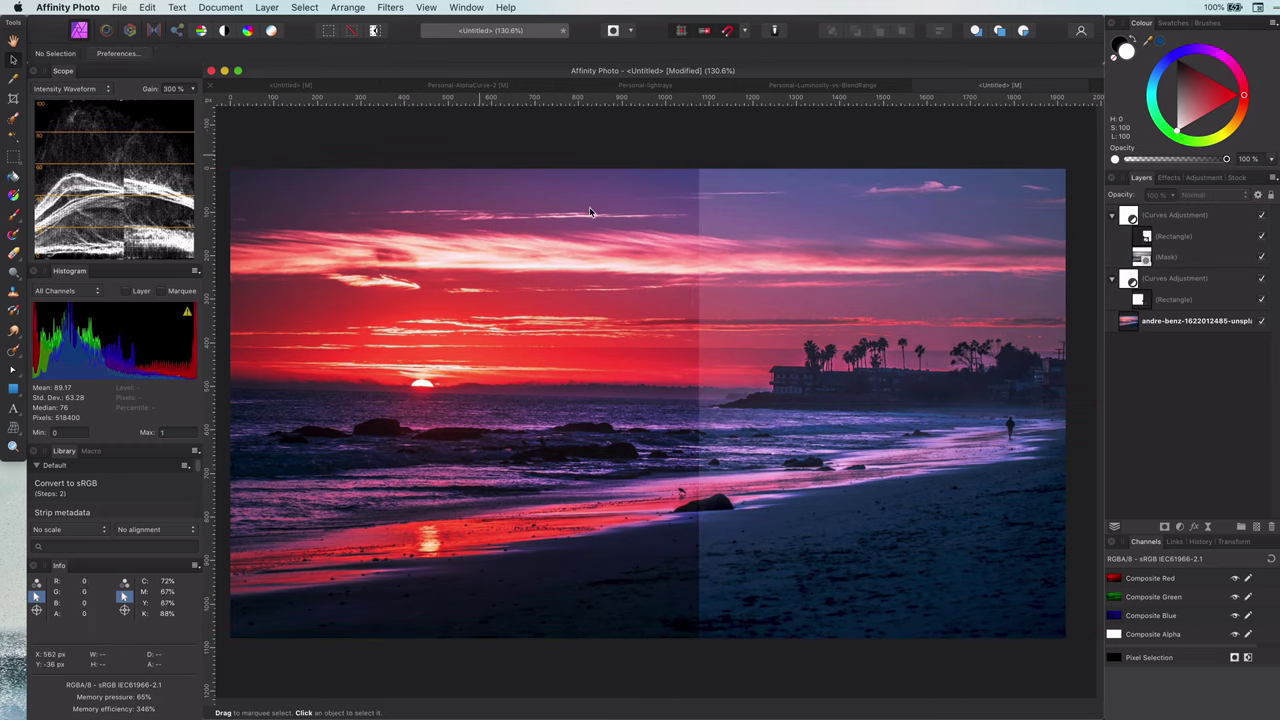
click(1159, 215)
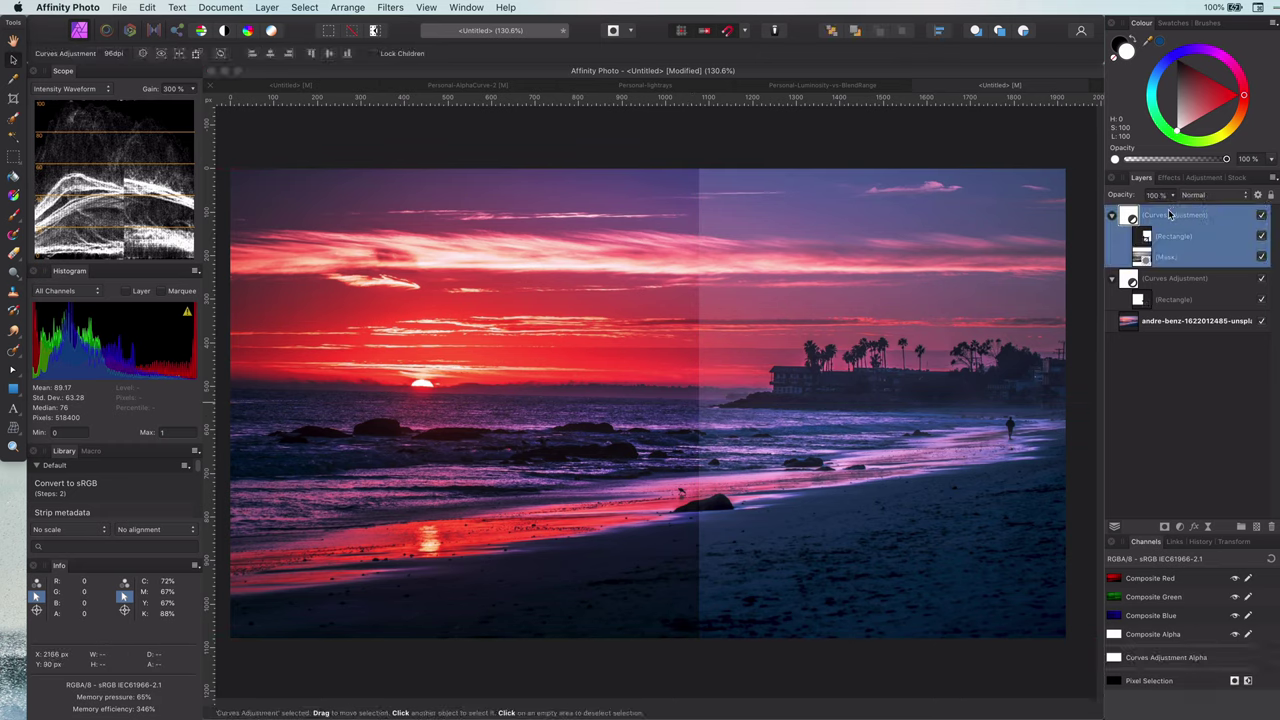
Bow the top Curves adjustment's curve further down to darken the right half's midtones
double_click(1132, 218)
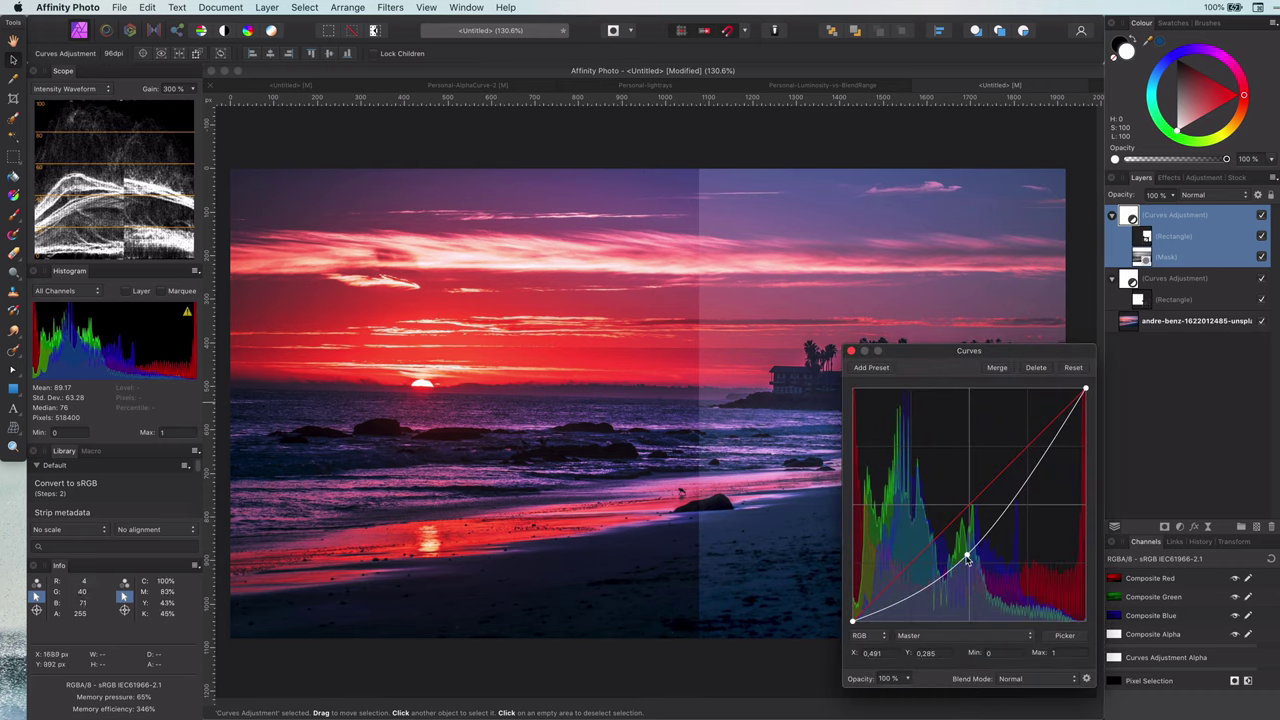
drag(966, 576, 976, 602)
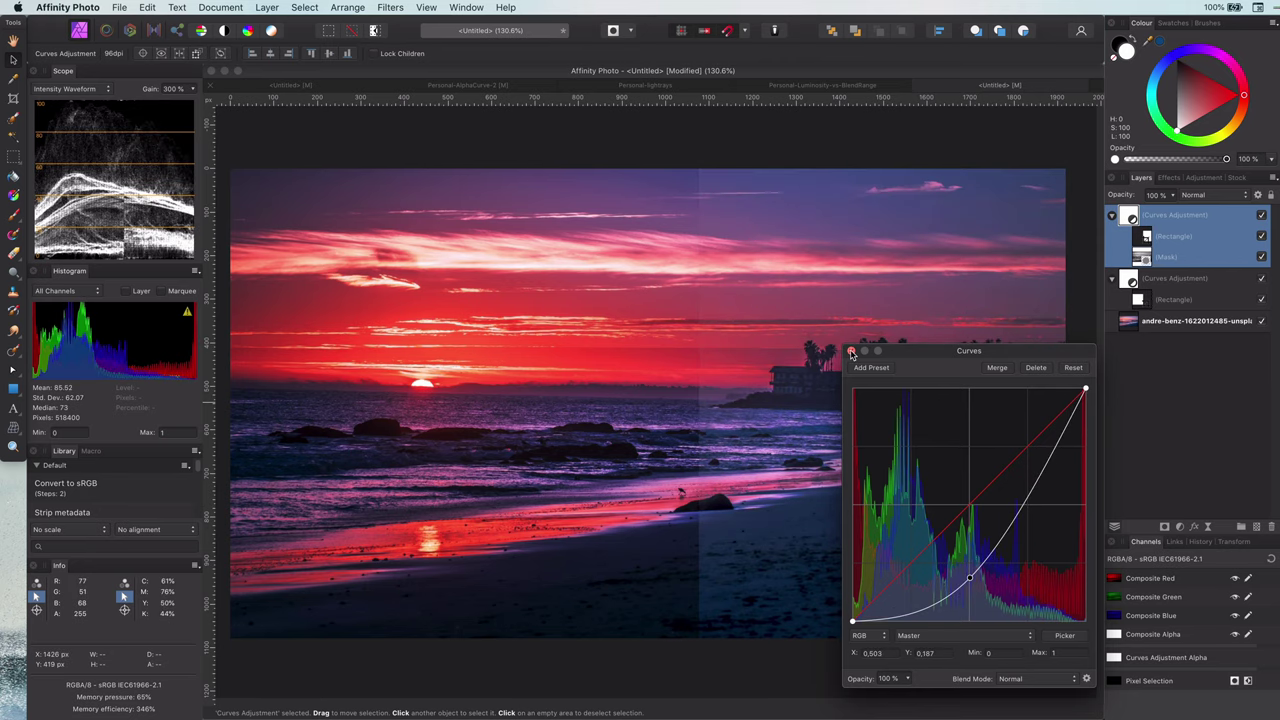
click(851, 351)
Duplicate the lower Curves adjustment and hide the original
click(1130, 283)
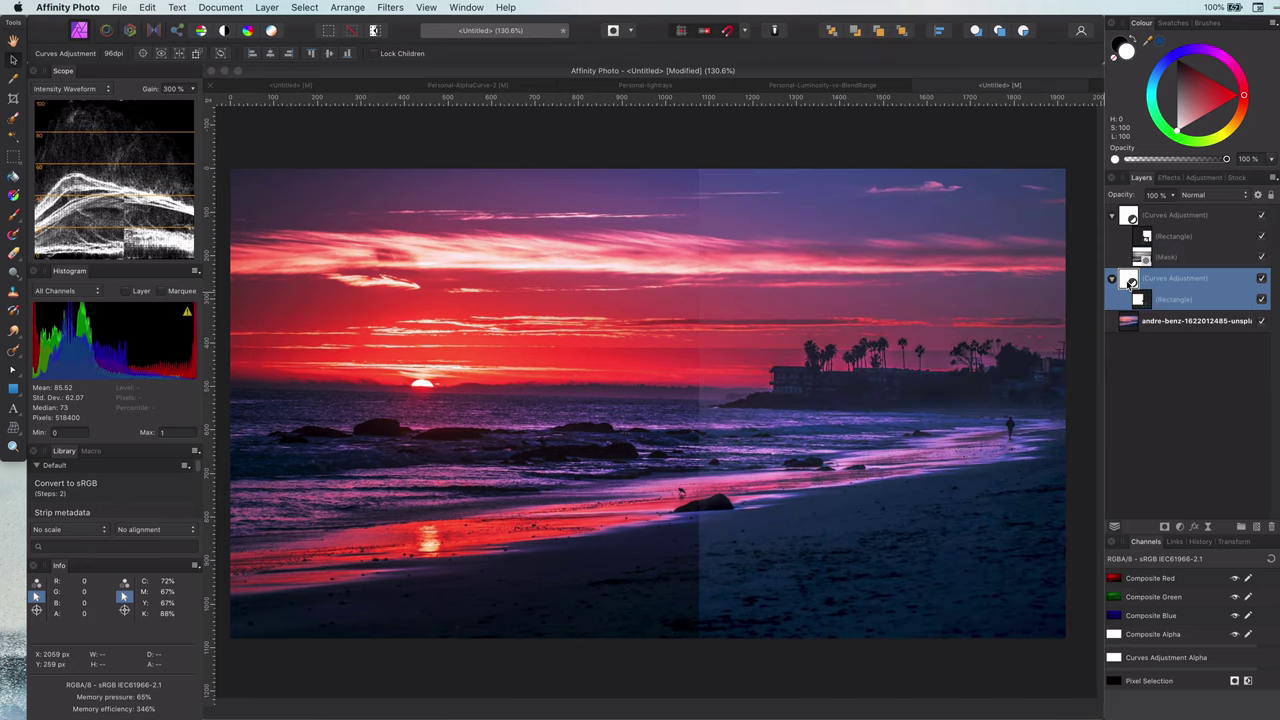
key(super+j)
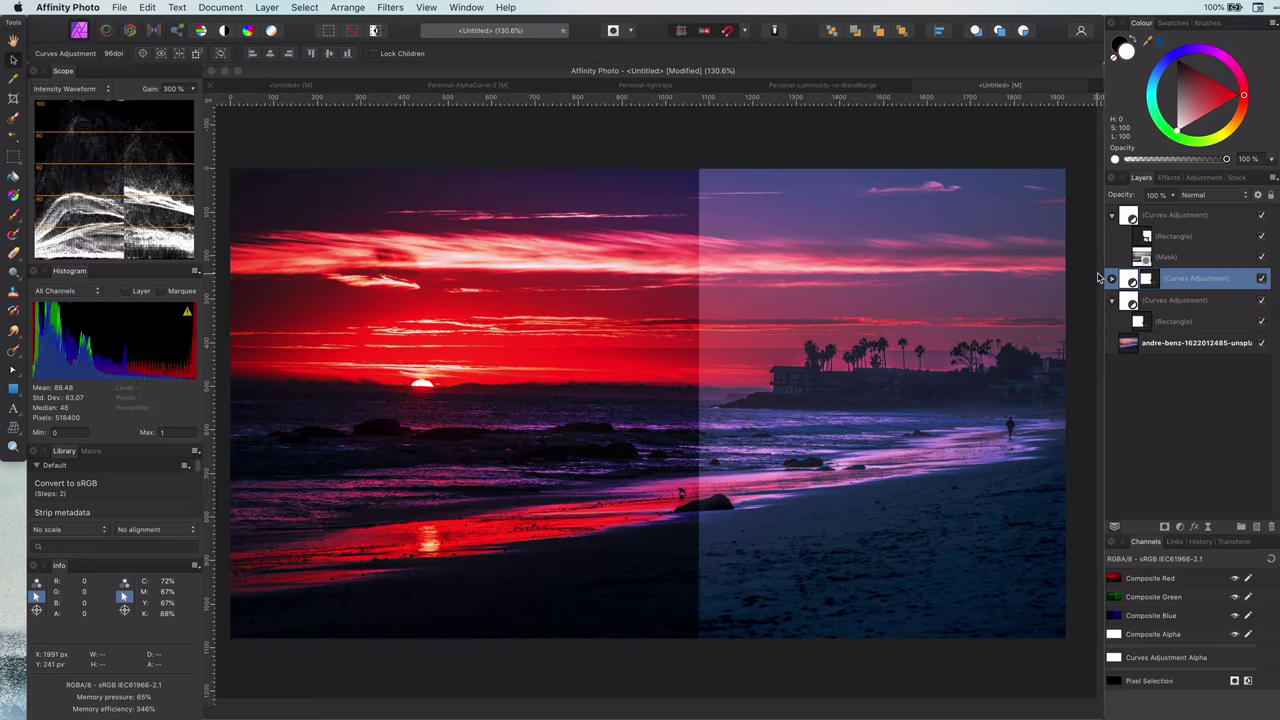
click(1111, 281)
click(1261, 321)
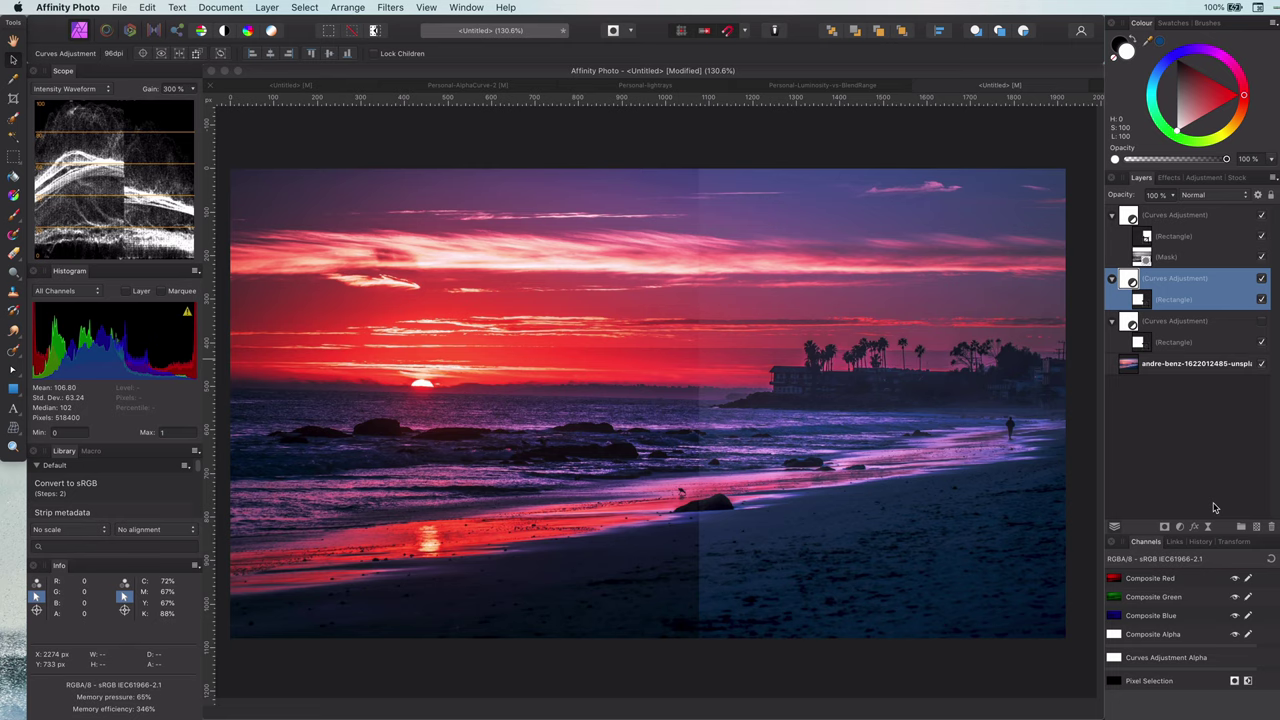
Select the photo's highlights via Select > Tonal Range and mask the duplicated Curves with them
click(900, 200)
click(268, 8)
mouse_move(303, 9)
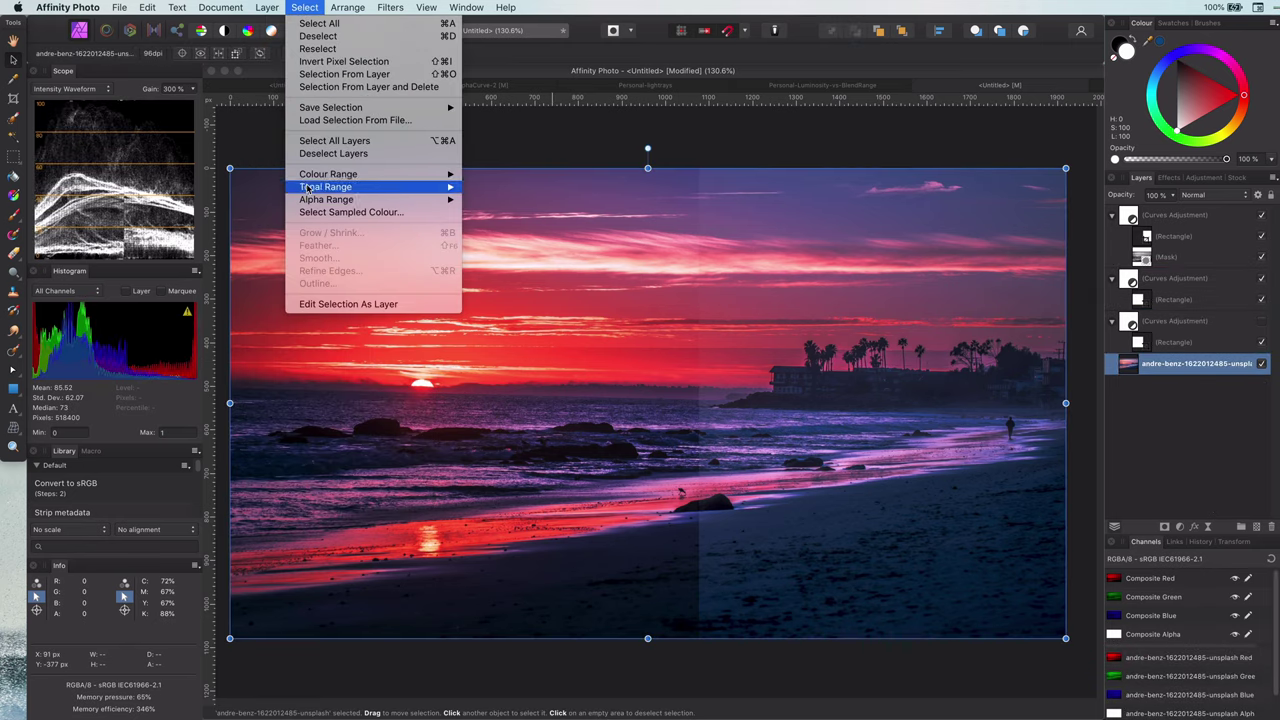
mouse_move(310, 188)
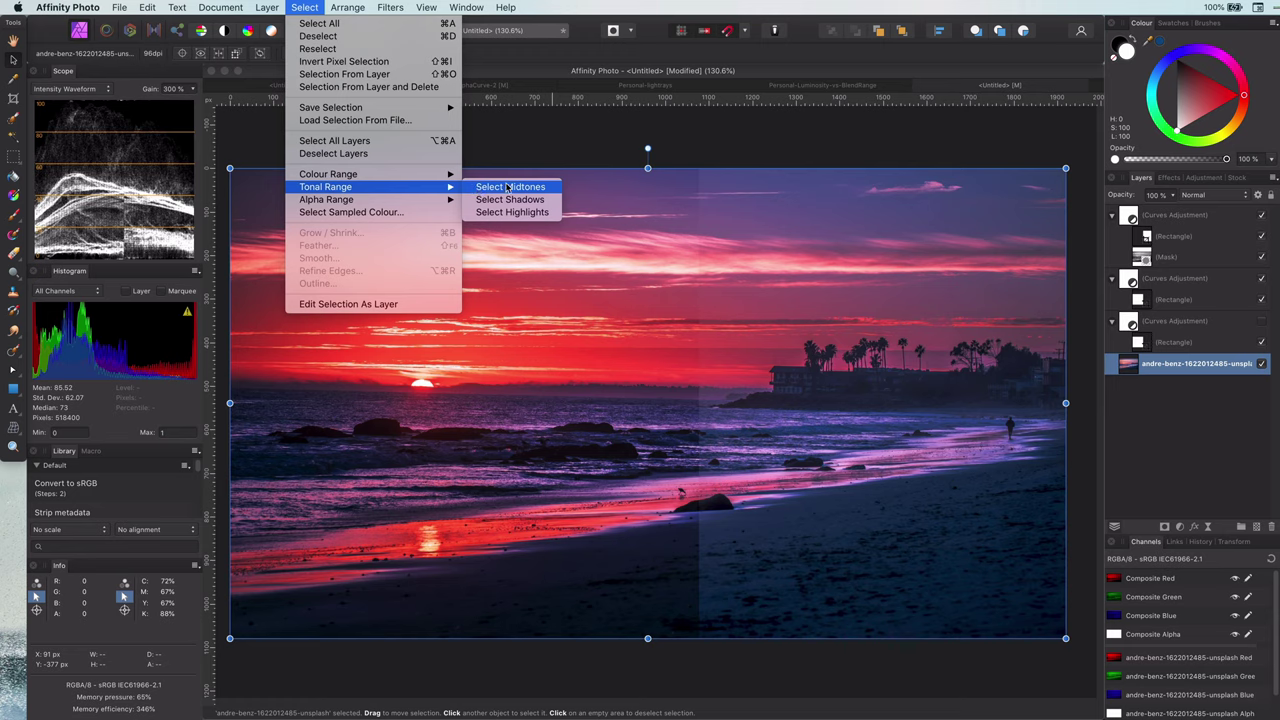
click(514, 213)
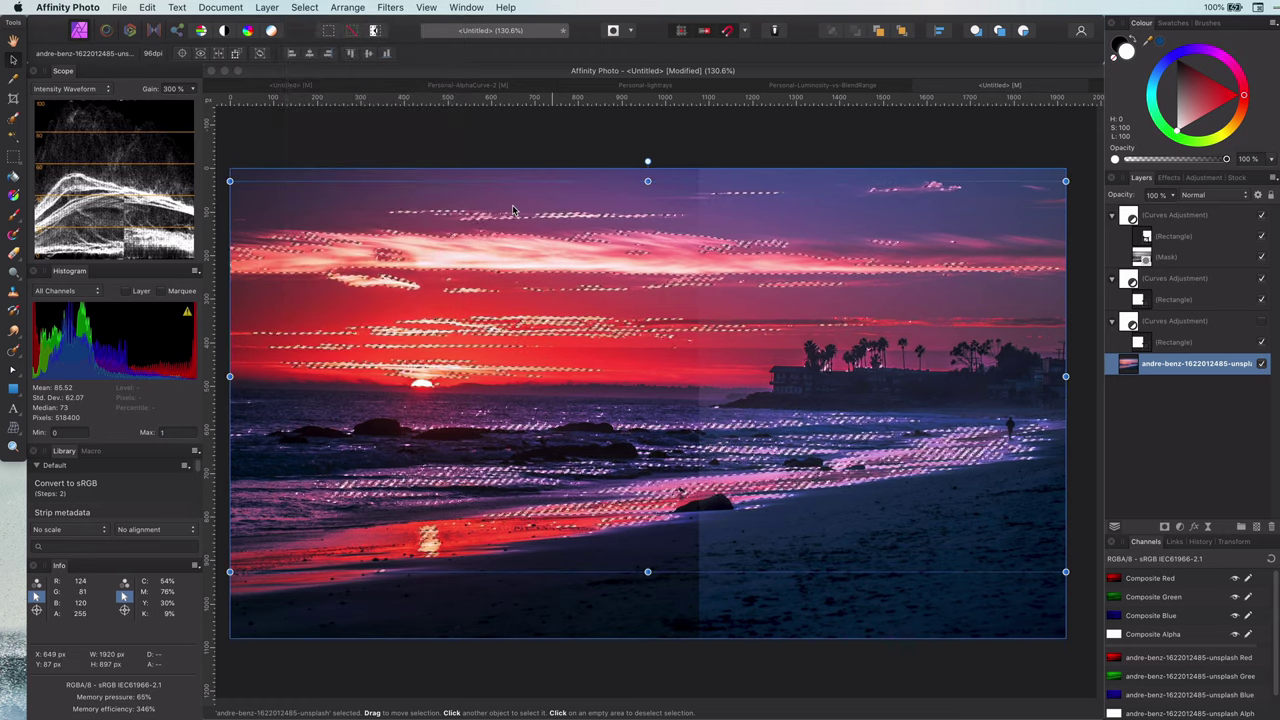
click(1133, 281)
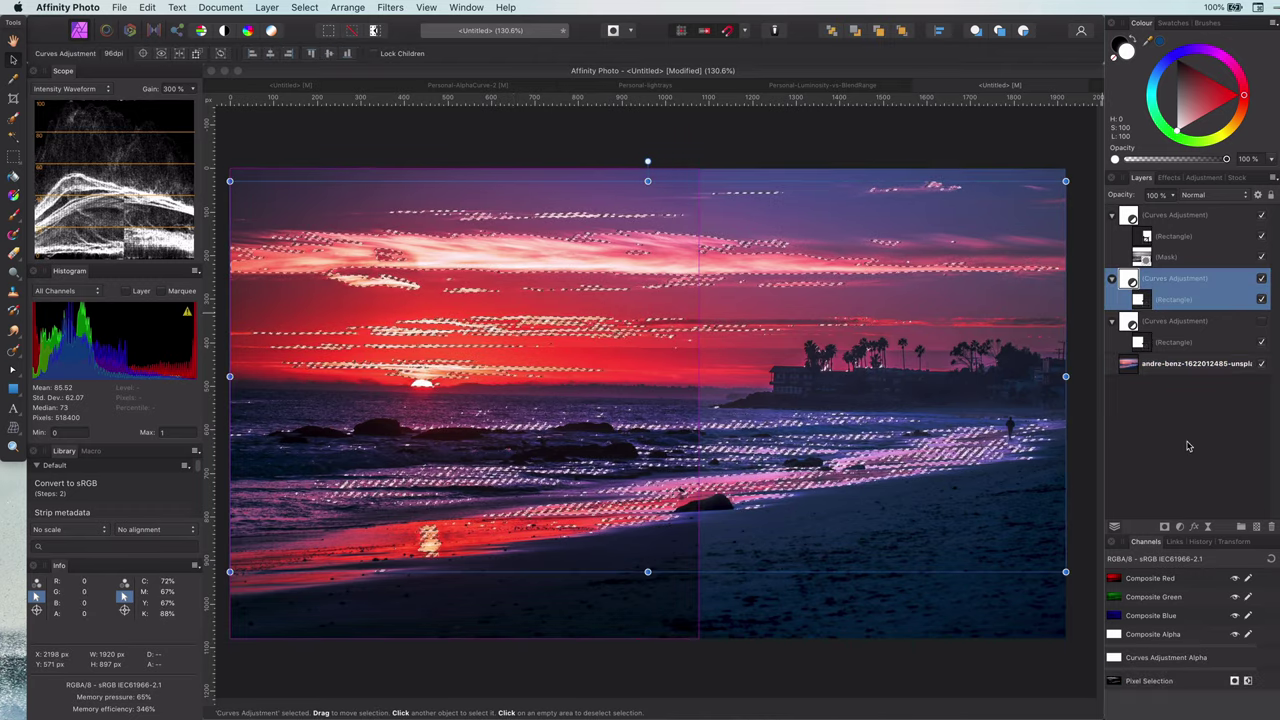
click(1164, 528)
Deselect, then reshape the highlights-masked Curves copy's master curve to darken the bright areas
key(super+d)
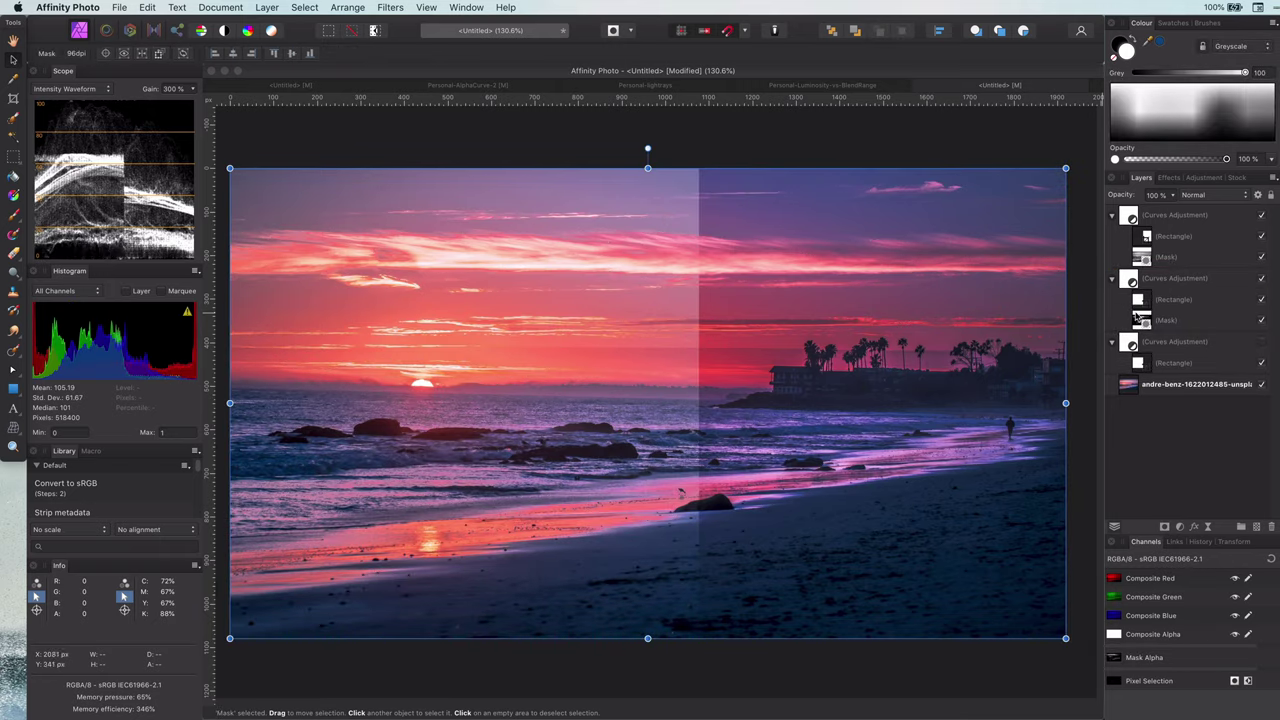
double_click(1130, 282)
drag(967, 558, 976, 480)
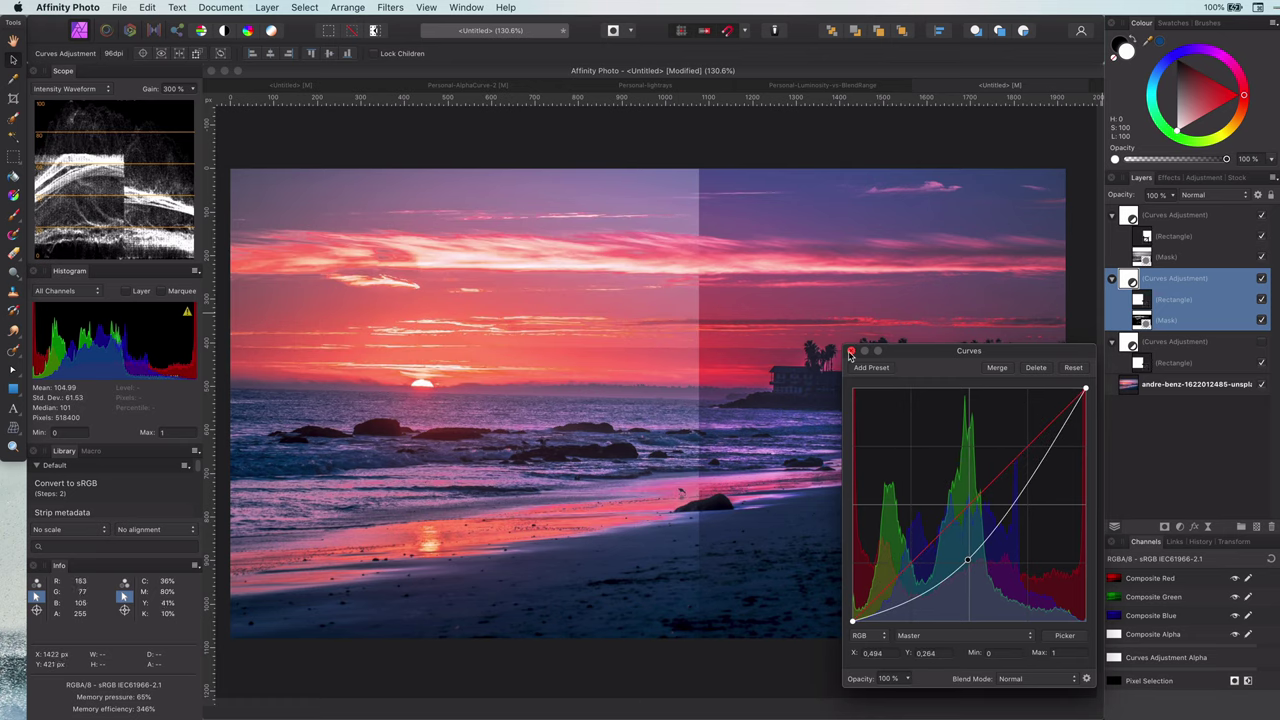
click(851, 350)
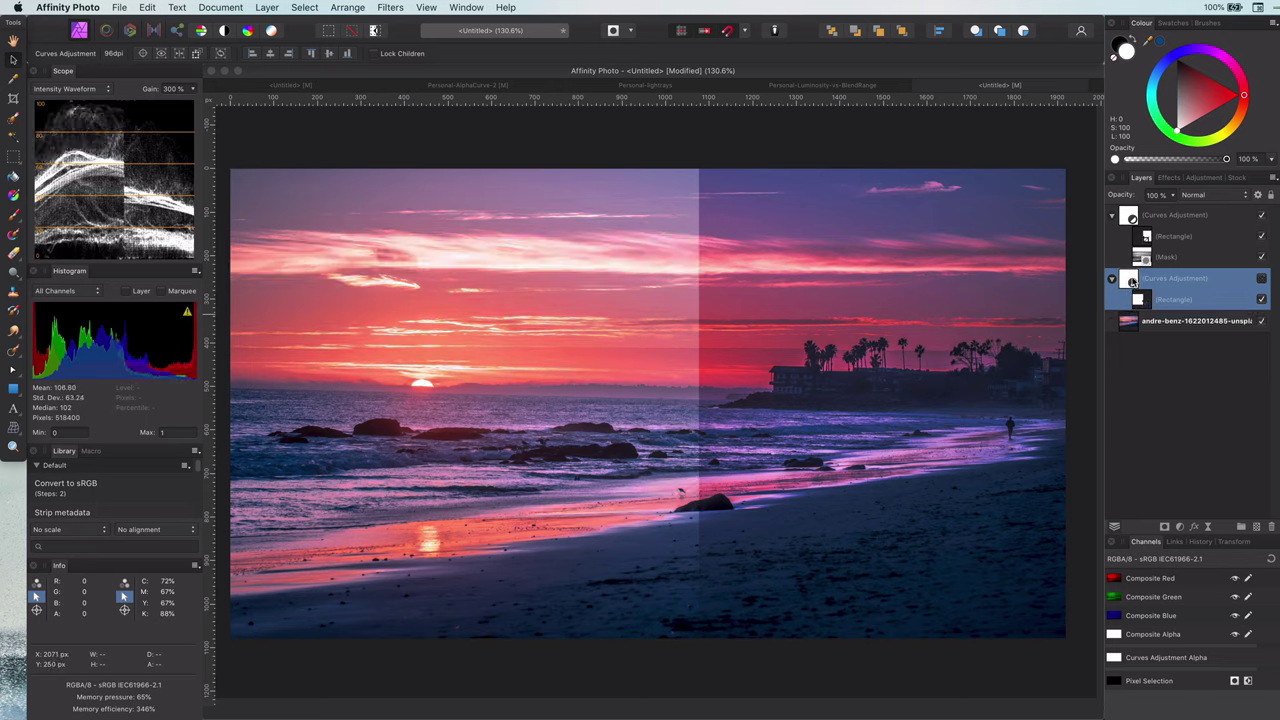
Narrow the lower curves rectangle and reshape the upper one into a middle strip
click(1139, 300)
drag(696, 405, 380, 400)
click(1160, 236)
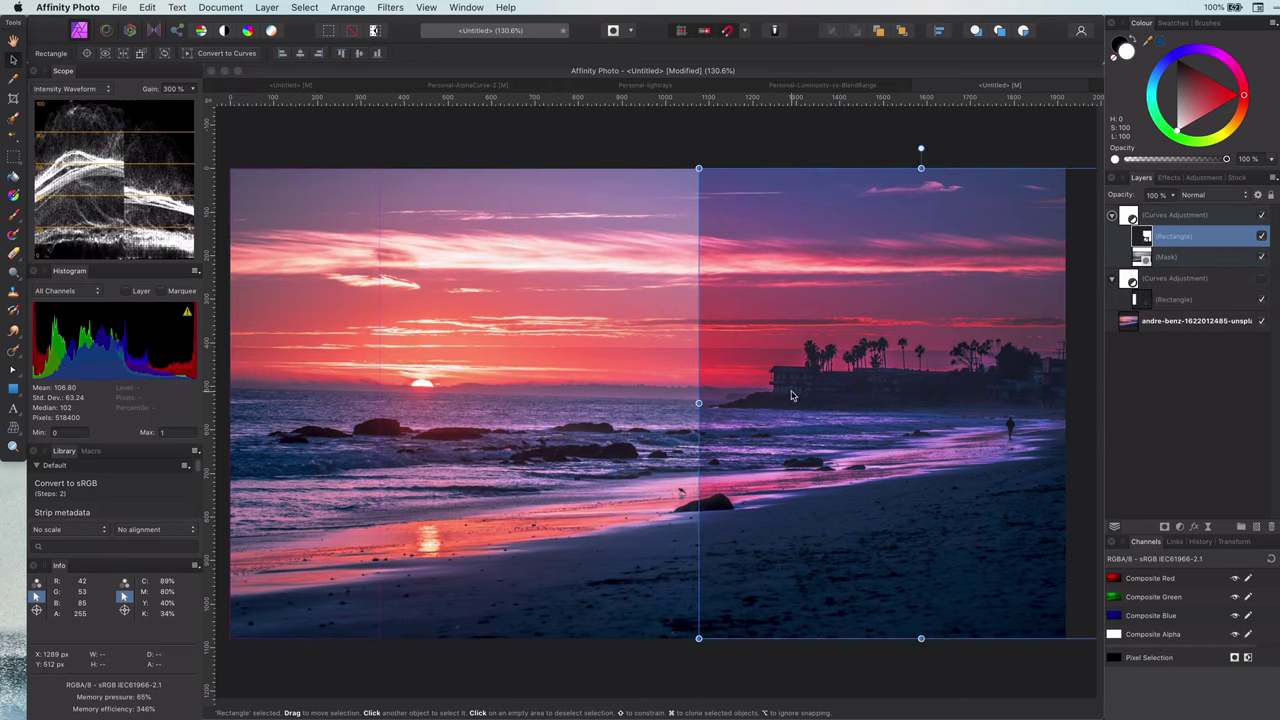
drag(730, 425, 436, 427)
drag(851, 404, 641, 404)
Duplicate the curves adjustment and move the copy's rectangle to the right-hand strip
click(1165, 279)
key(super+j)
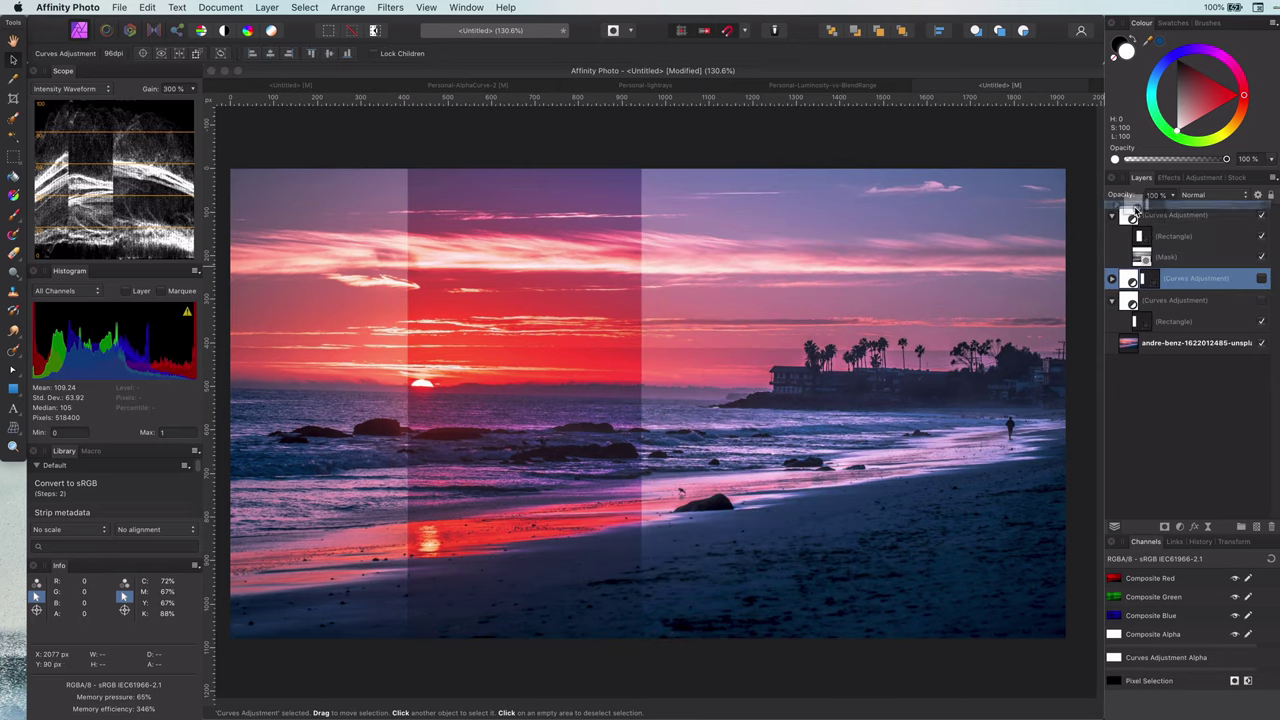
key(super+shift+bracketright)
click(1111, 215)
click(1175, 236)
drag(336, 362, 748, 371)
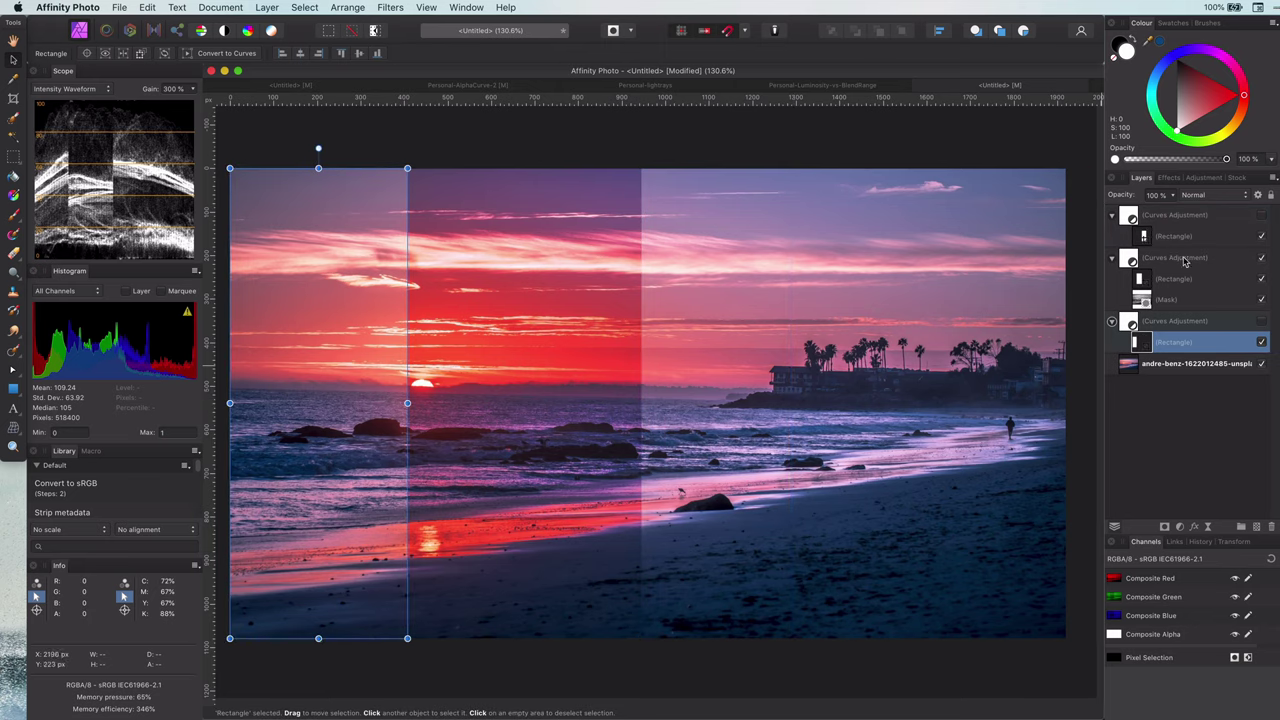
Turn on the top and third curves adjustments
click(1257, 218)
click(1260, 217)
click(1261, 321)
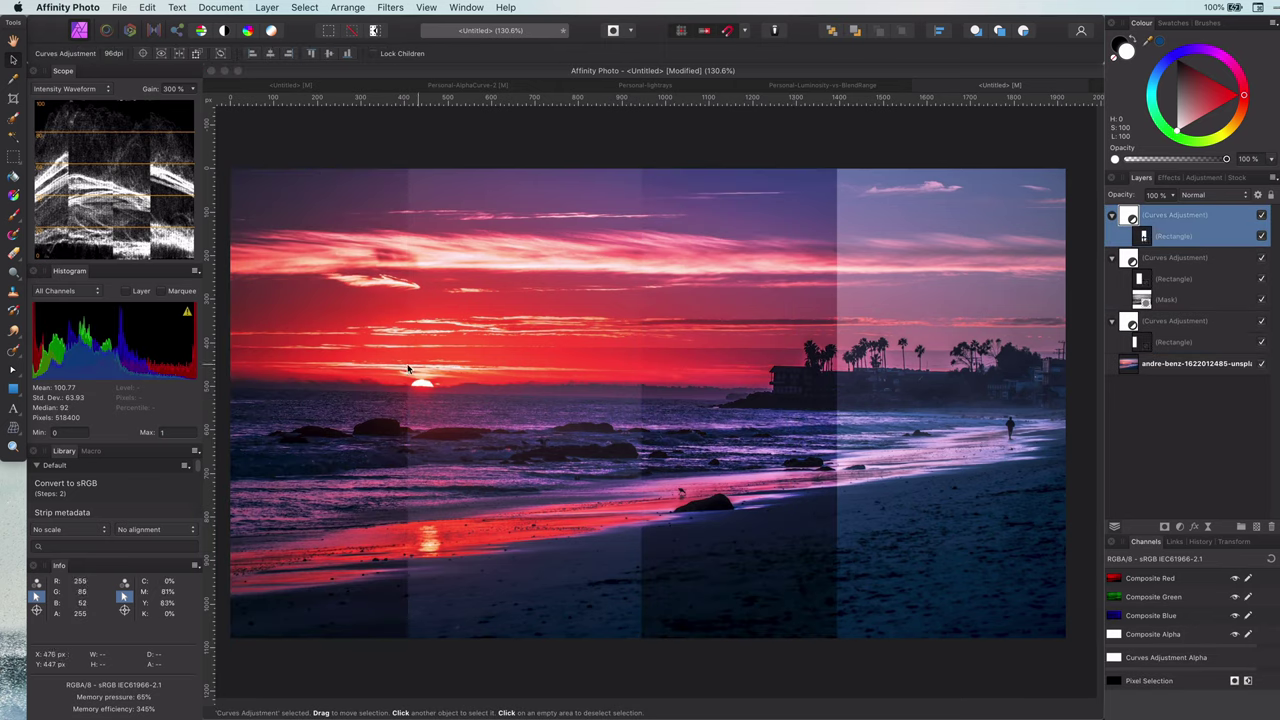
click(1264, 322)
Rename the third curves adjustment to 'Regular'
double_click(1182, 322)
text(Reg)
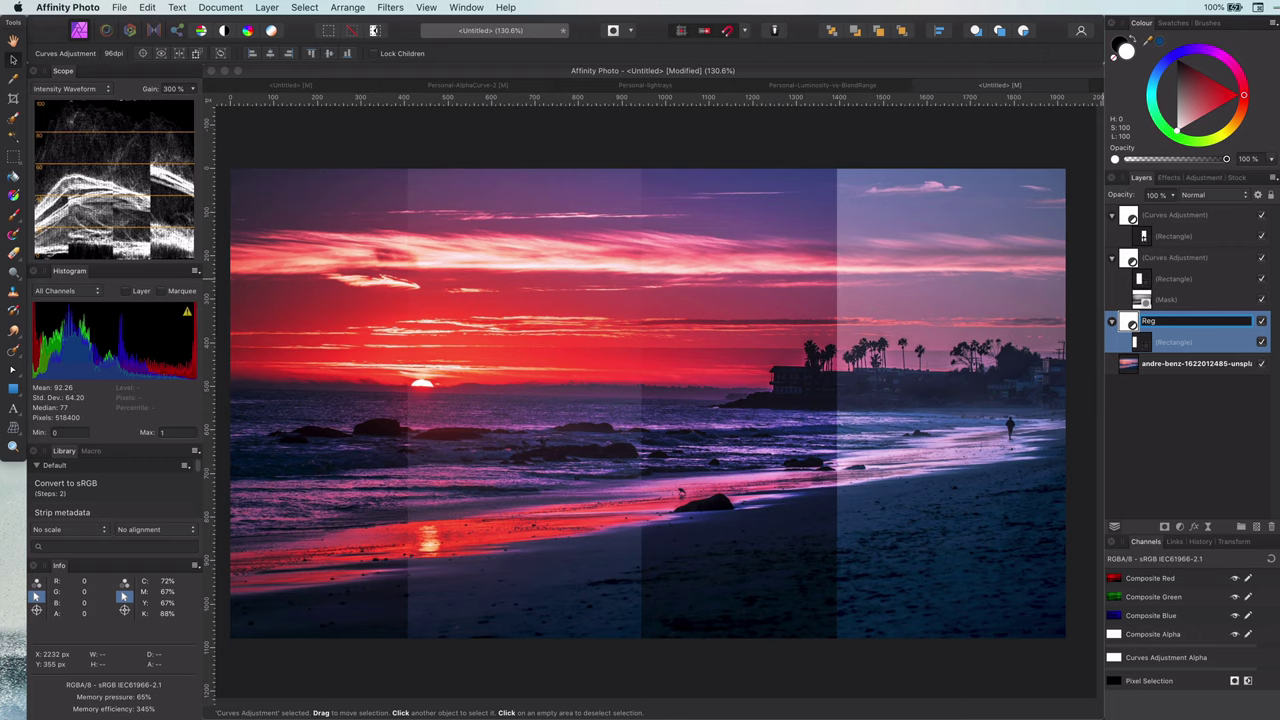
text(ular)
key(Return)
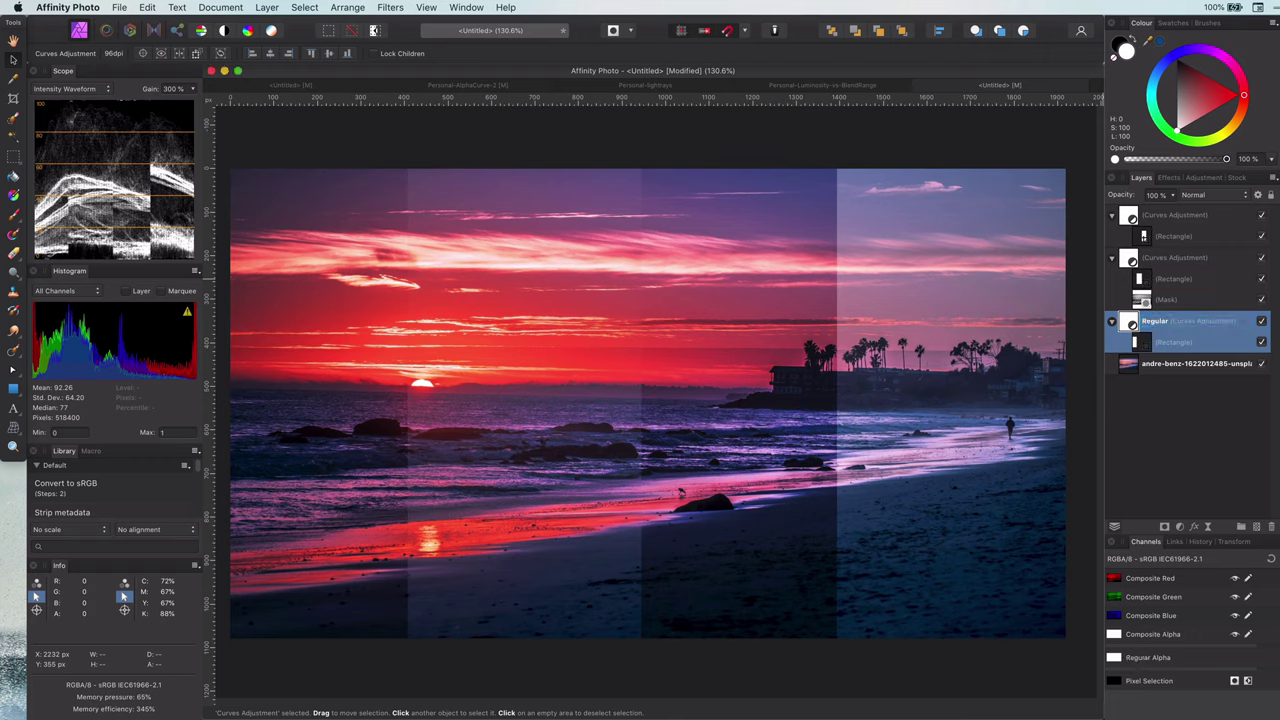
click(1112, 323)
Rename the masked curves adjustment to 'Luminosity'
click(1161, 263)
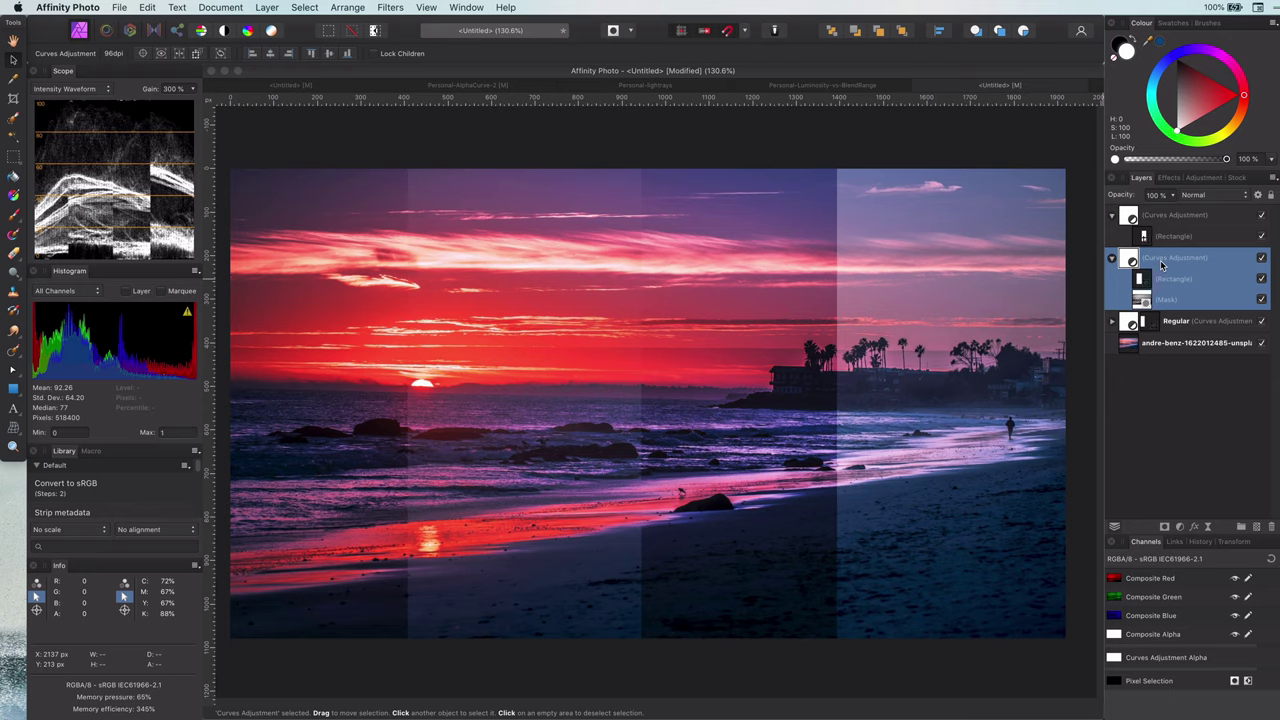
double_click(1172, 258)
text(Luminosity)
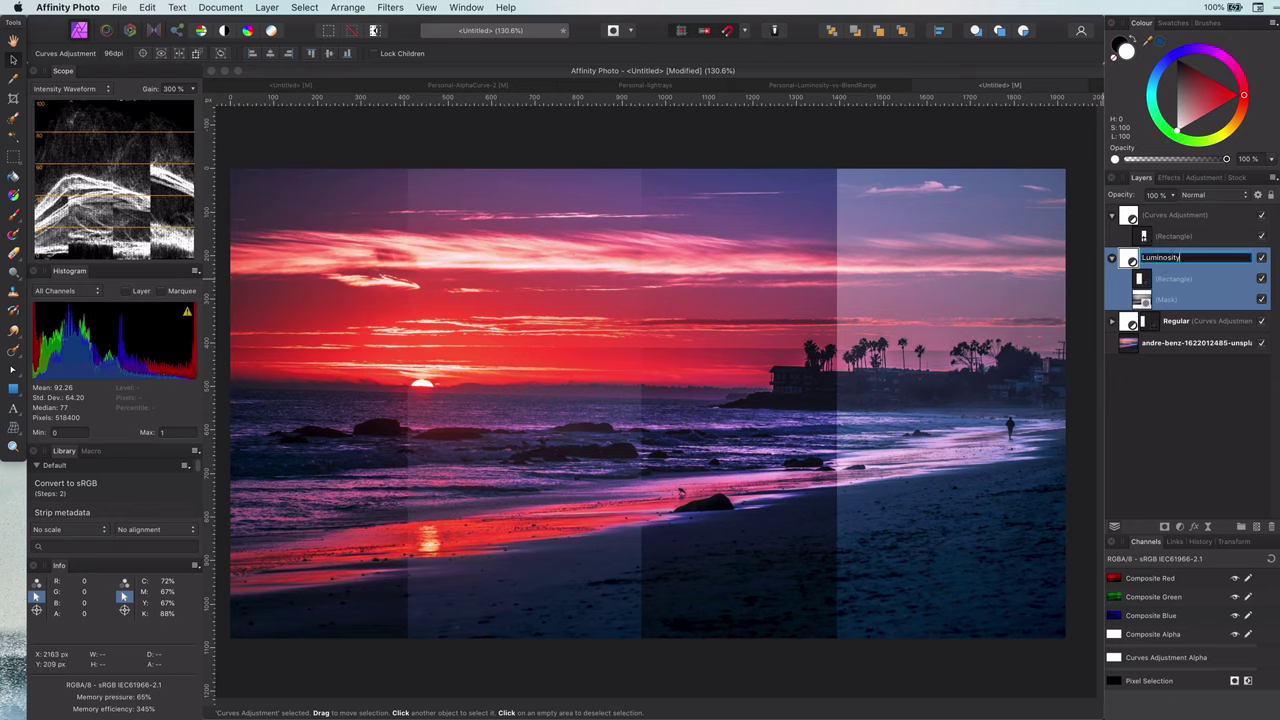
key(Return)
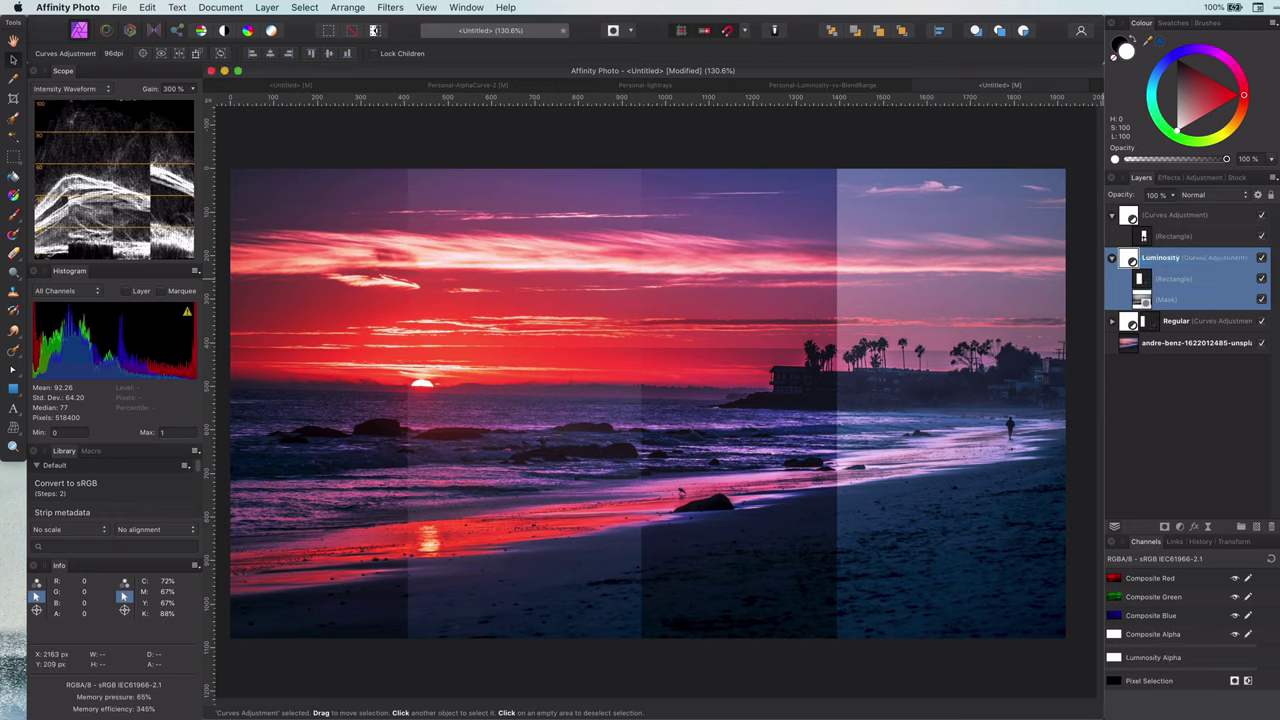
click(1111, 258)
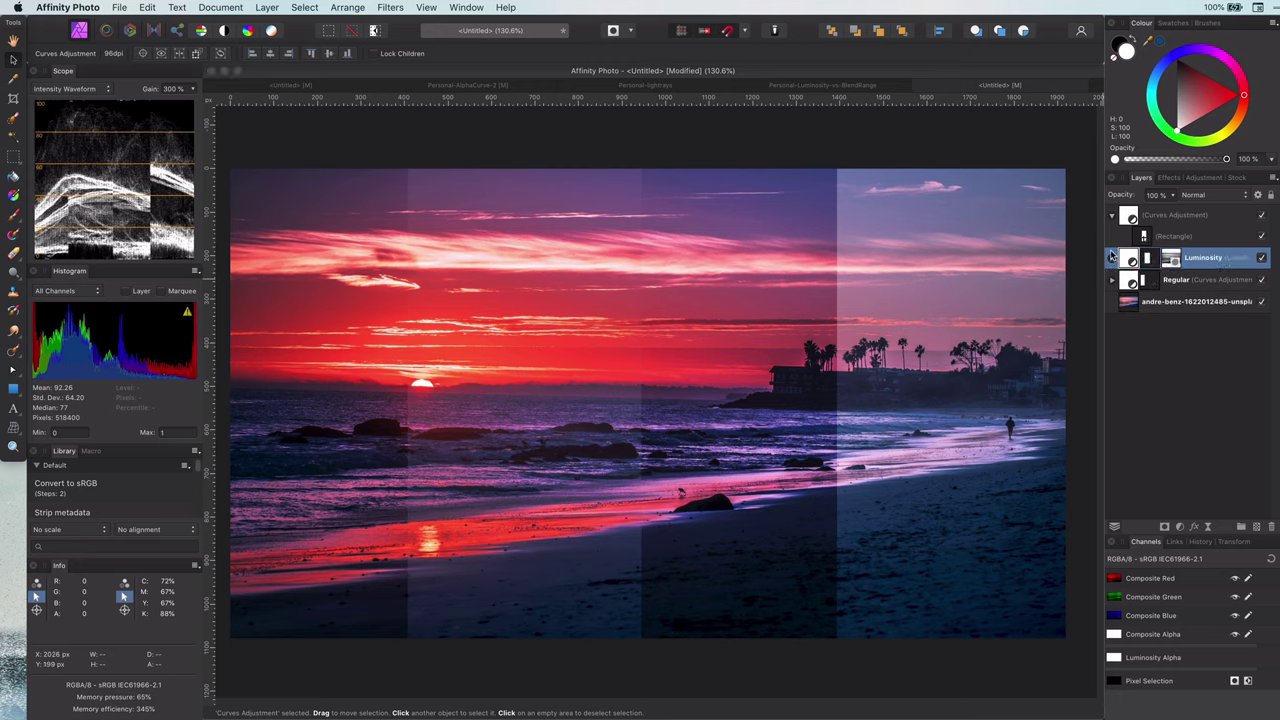
Name the top curves layer 'Blend range'
click(1113, 216)
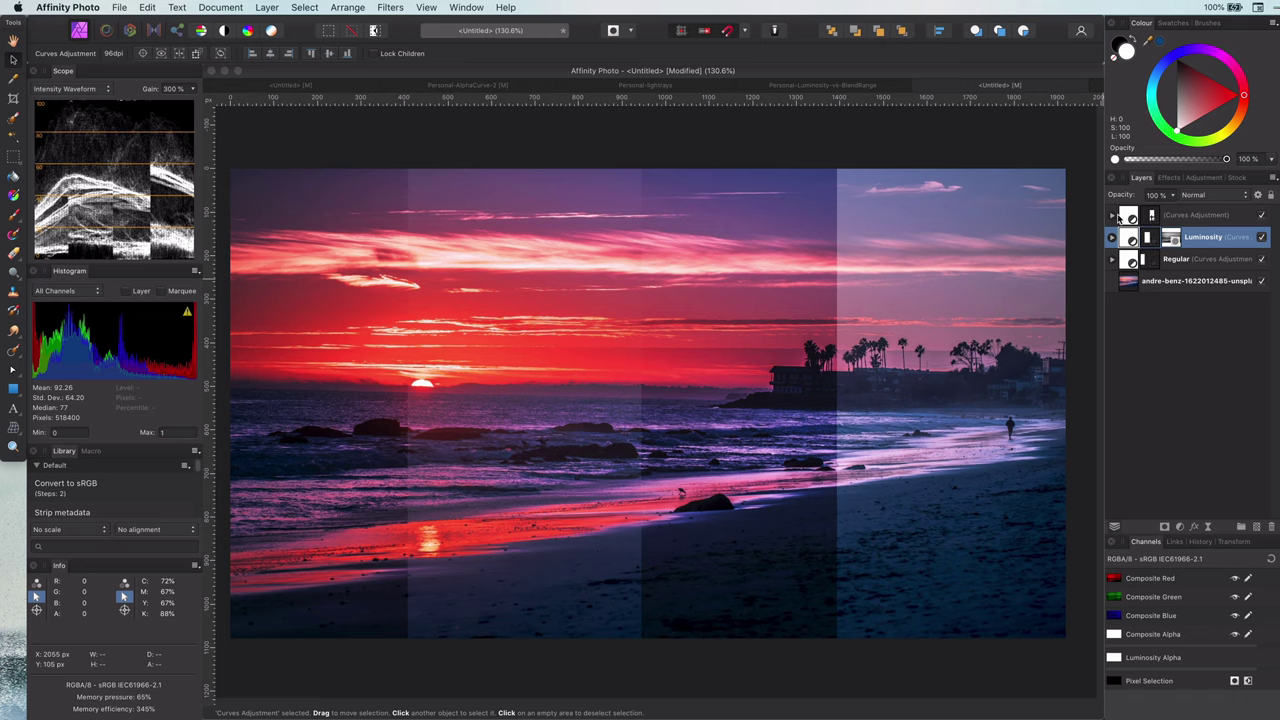
click(1114, 216)
click(1180, 220)
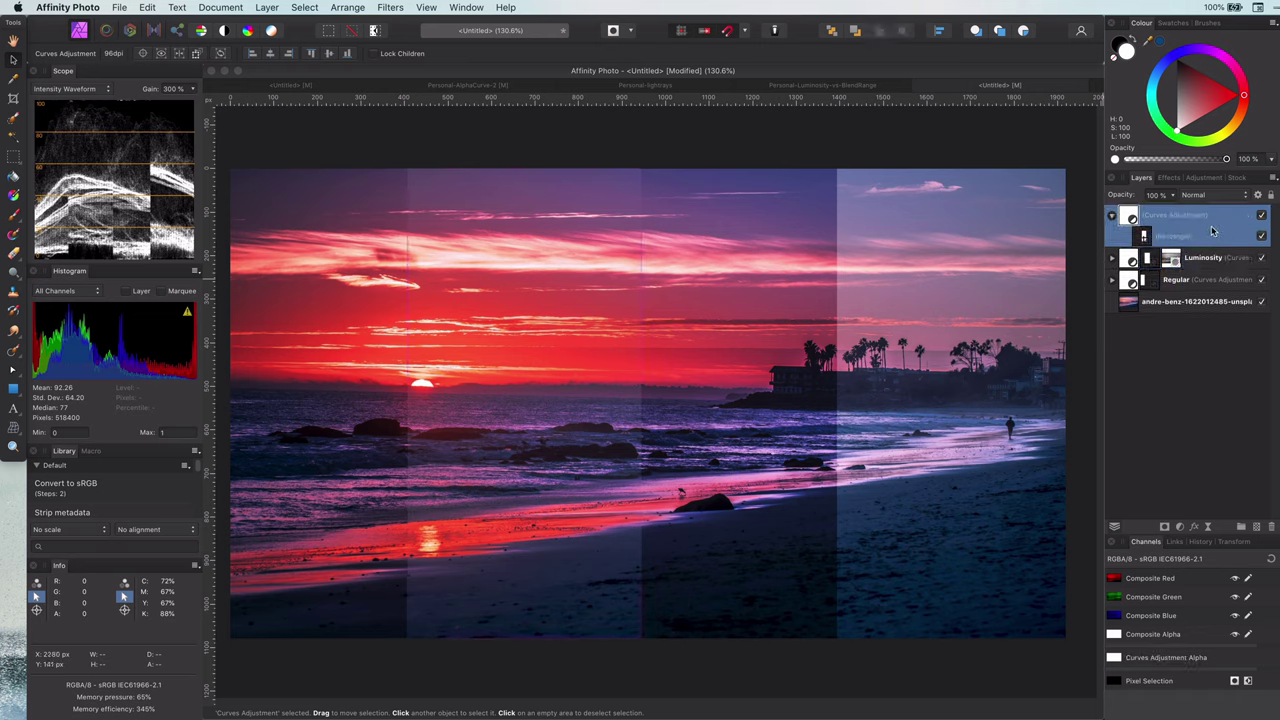
double_click(1181, 216)
text(B)
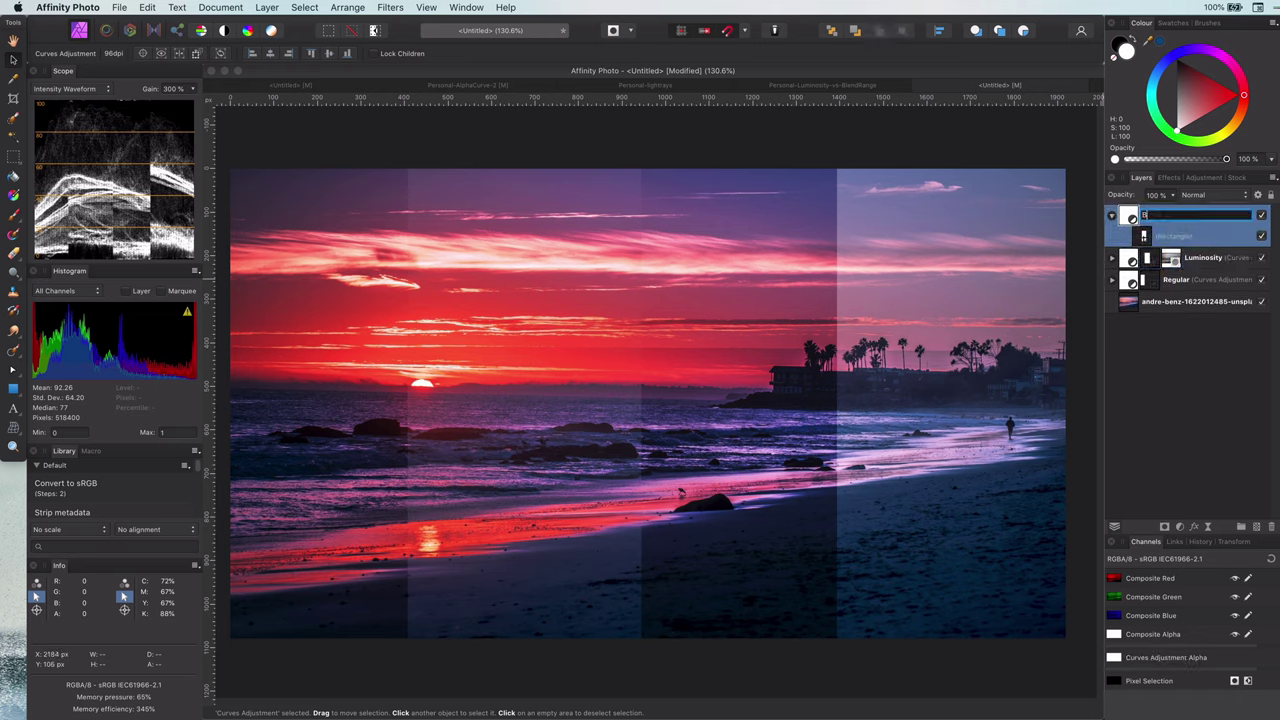
text(lend range)
key(Return)
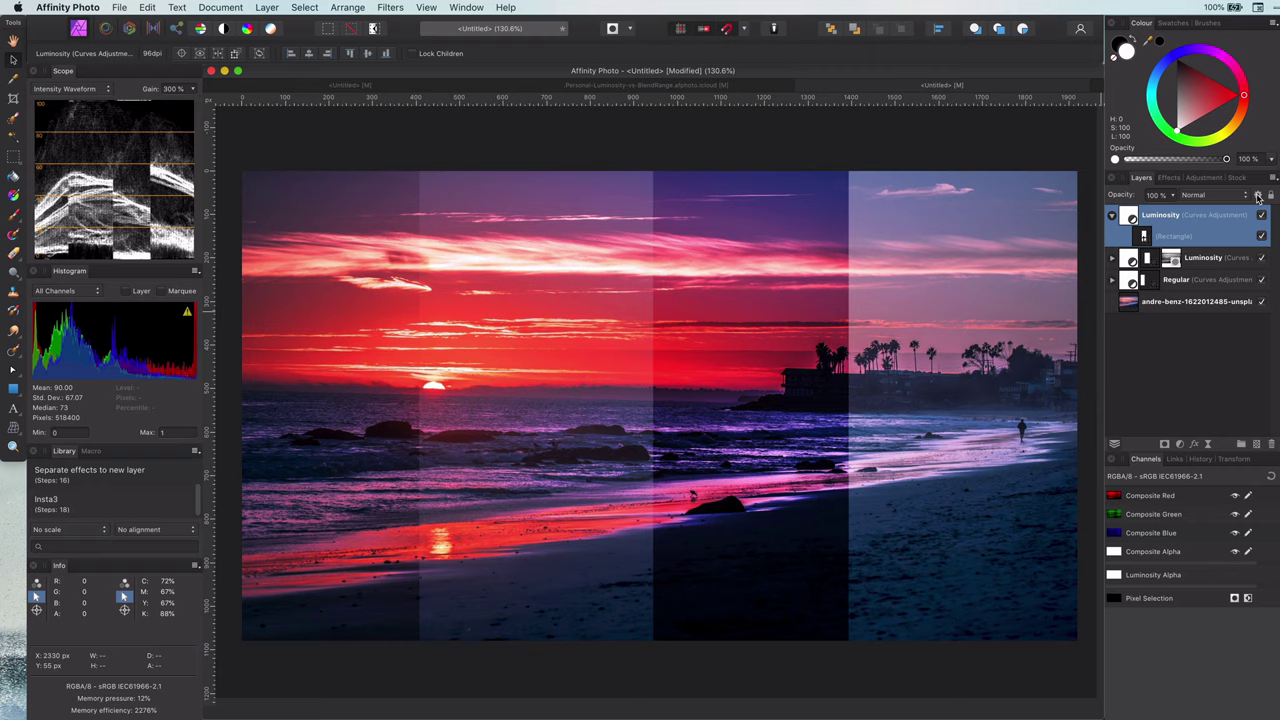
Drag the top layer's Underlying Composition dark node down to 0% in Blend Options
click(1258, 197)
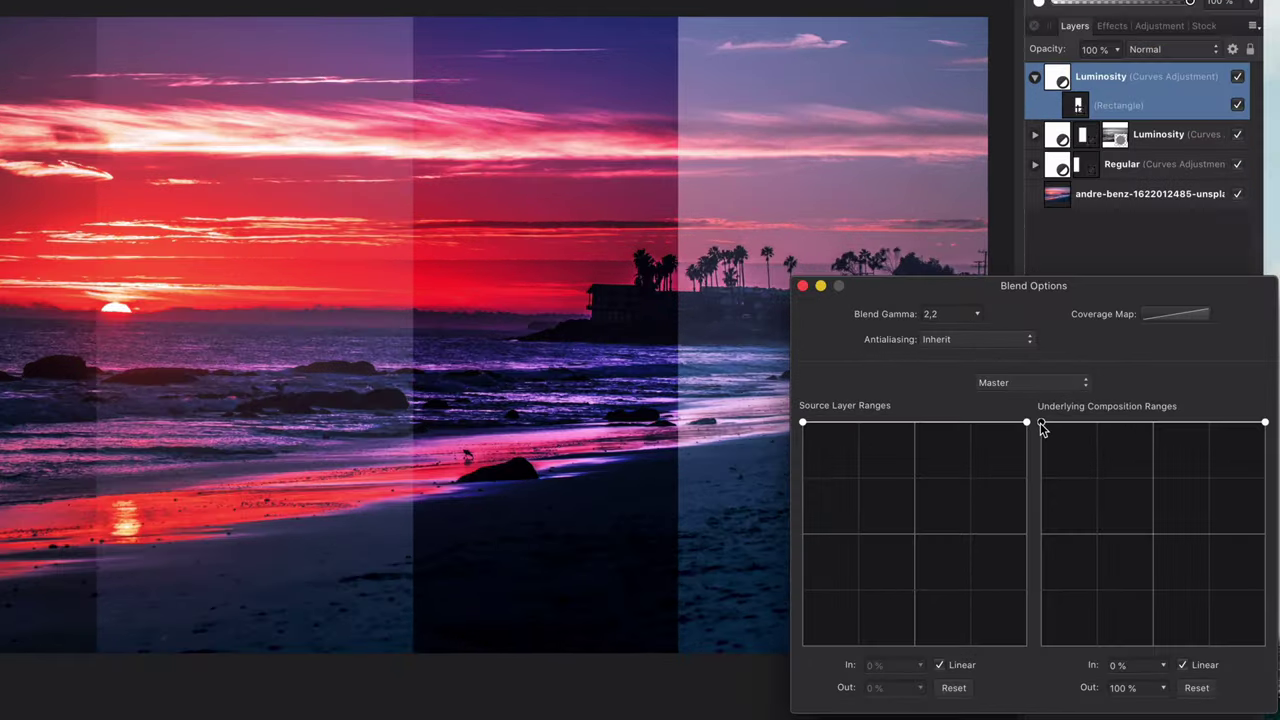
drag(944, 299, 934, 446)
drag(1036, 532, 1029, 689)
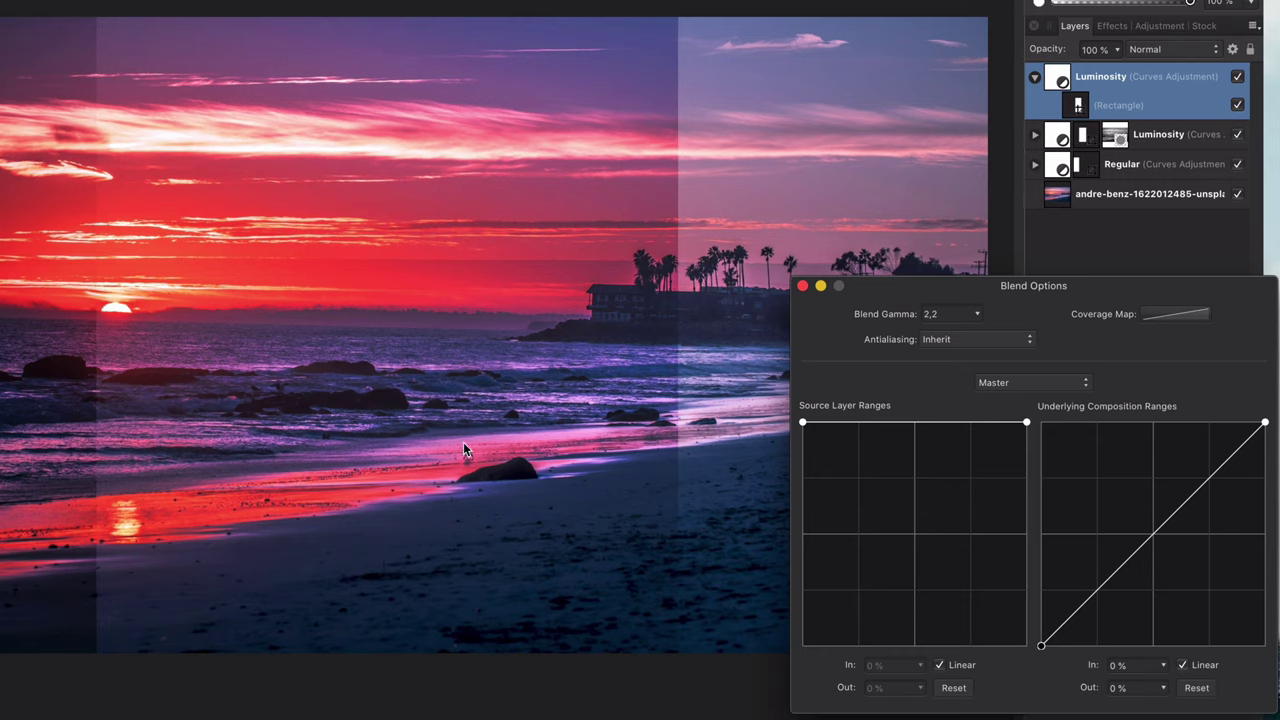
click(802, 286)
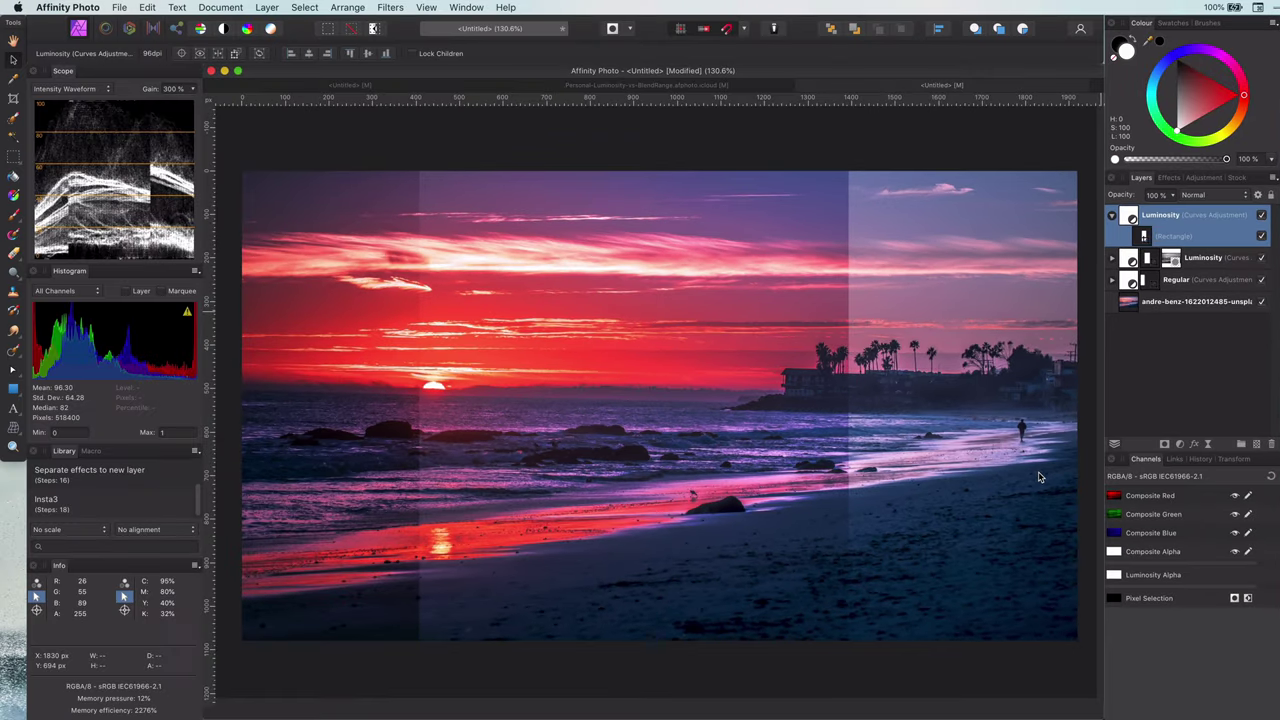
Hide the Regular layer, switch off the top layer's rectangle mask and hide it
click(1261, 279)
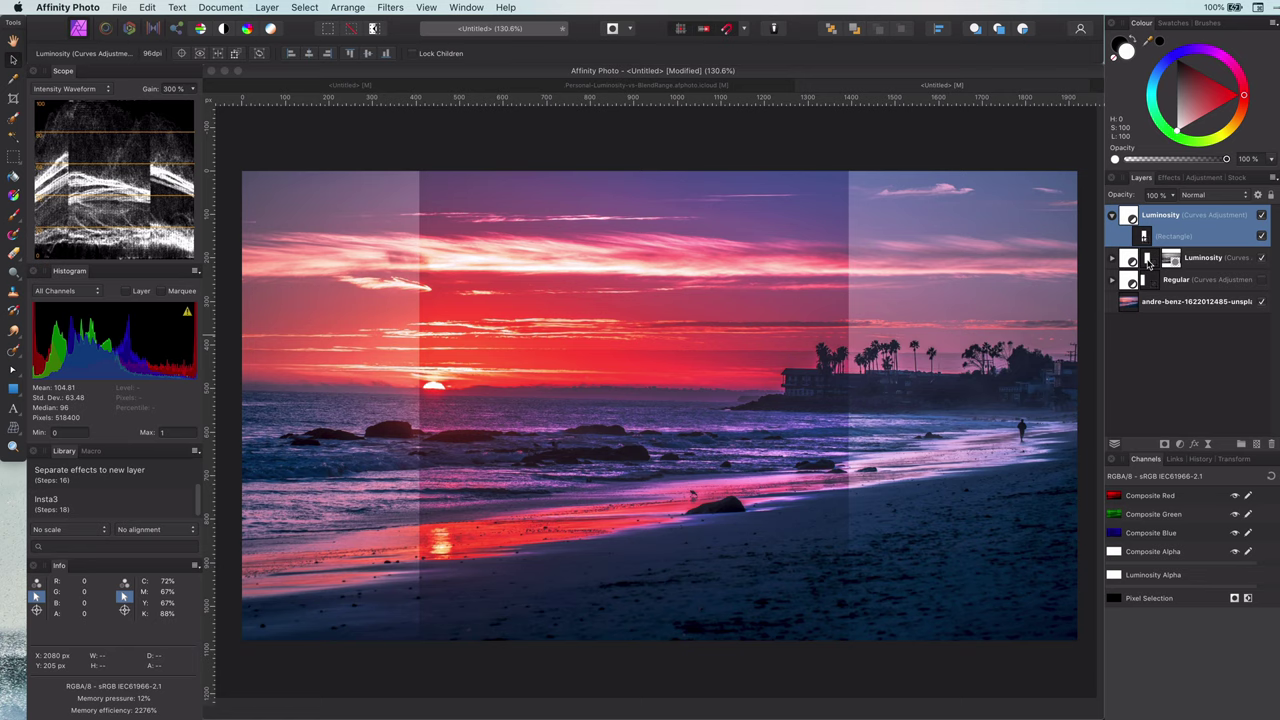
click(1148, 260)
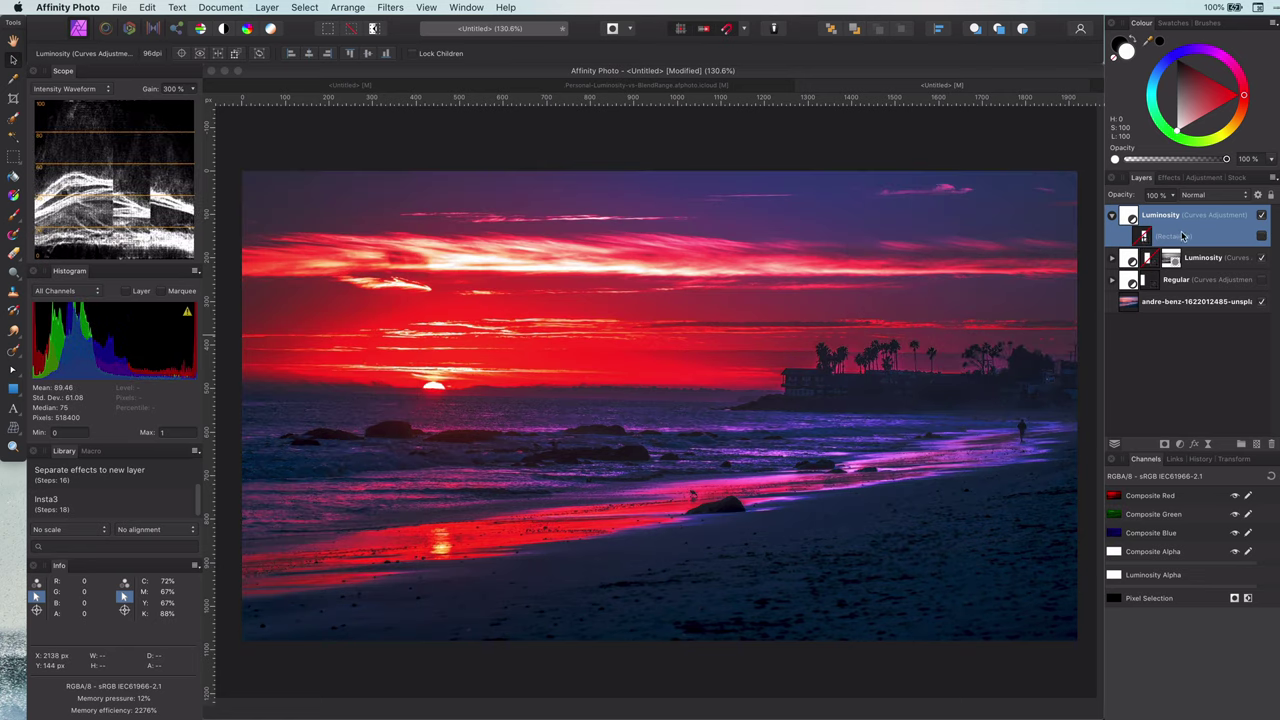
click(1261, 215)
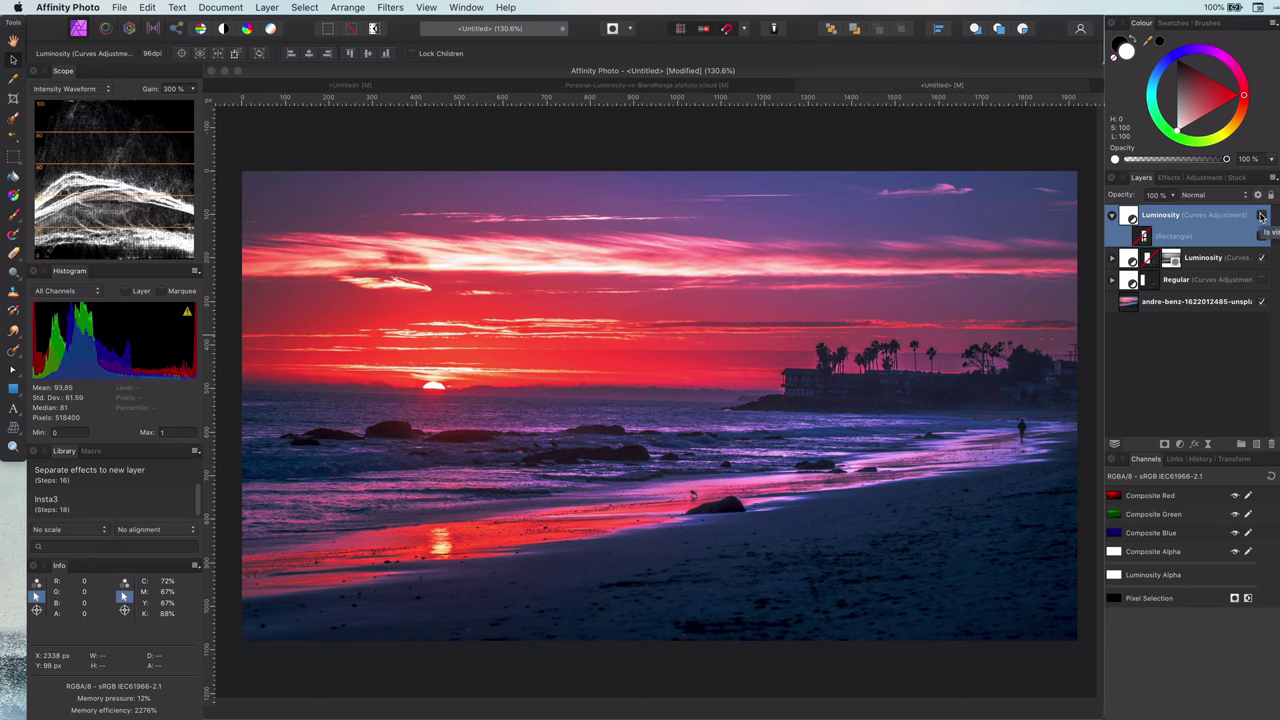
Expand the second Luminosity layer and inspect its greyscale mask
click(1130, 260)
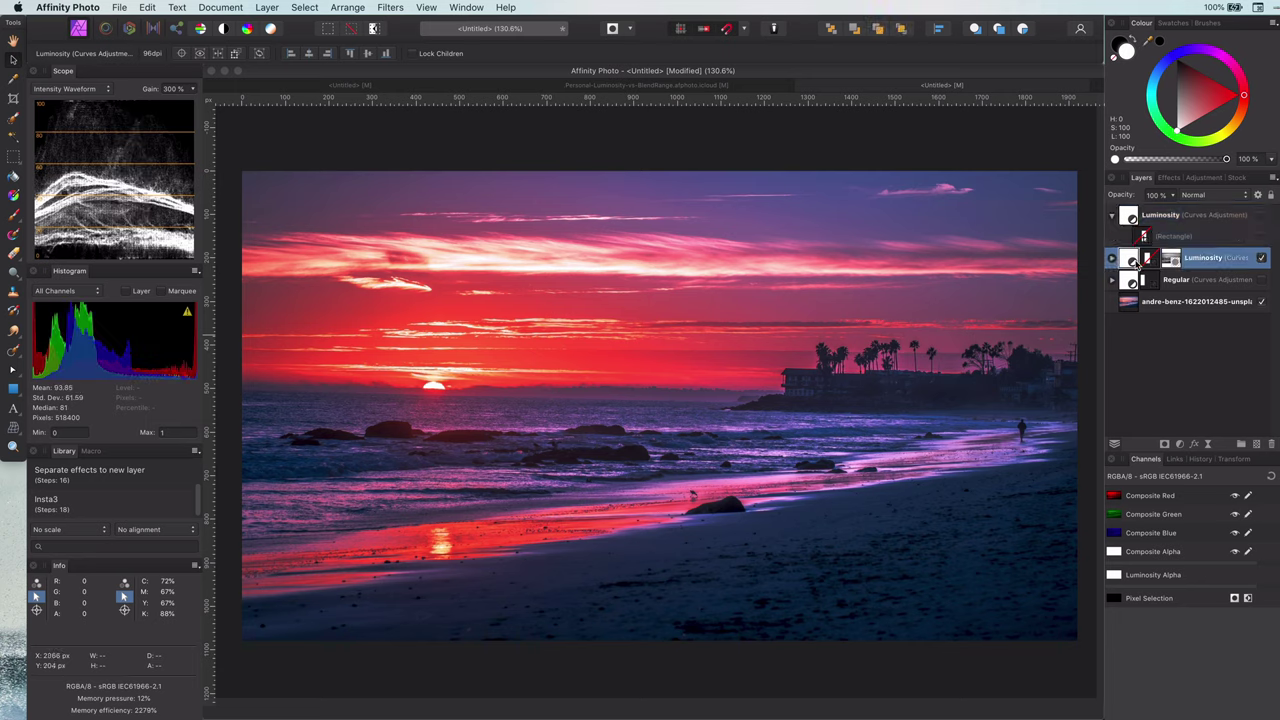
click(1111, 258)
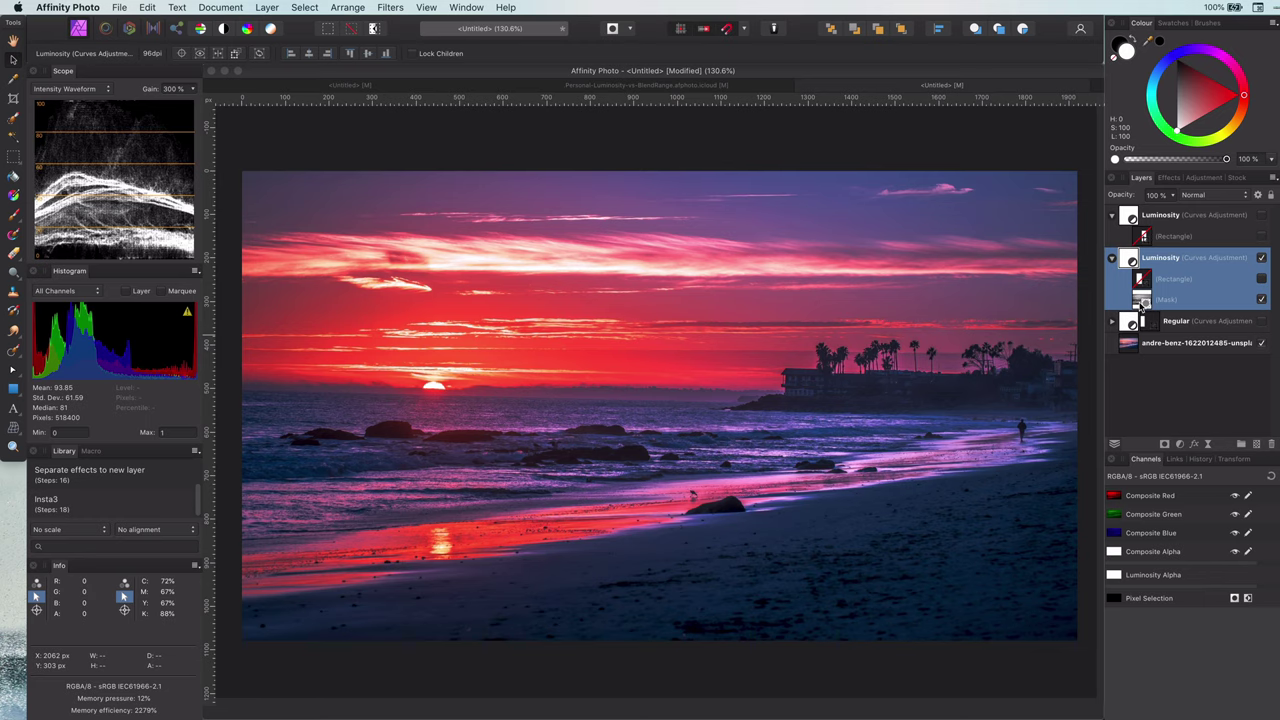
alt+click(1141, 300)
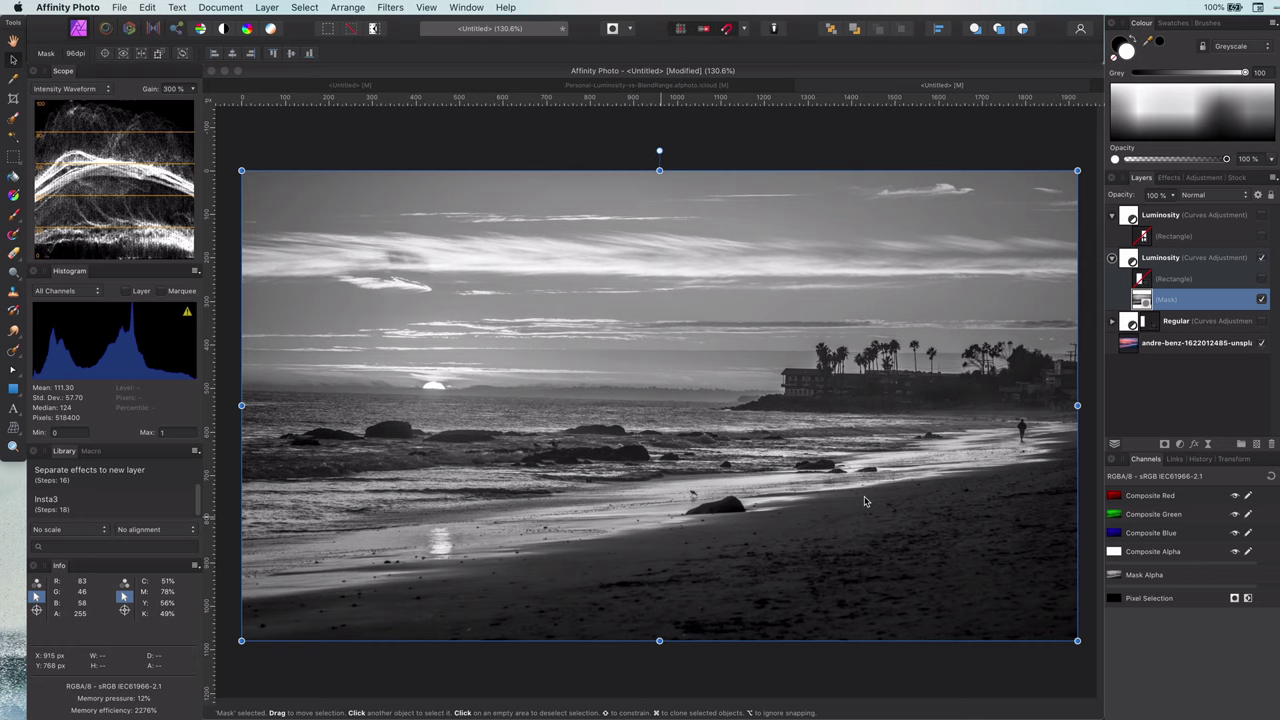
click(1150, 259)
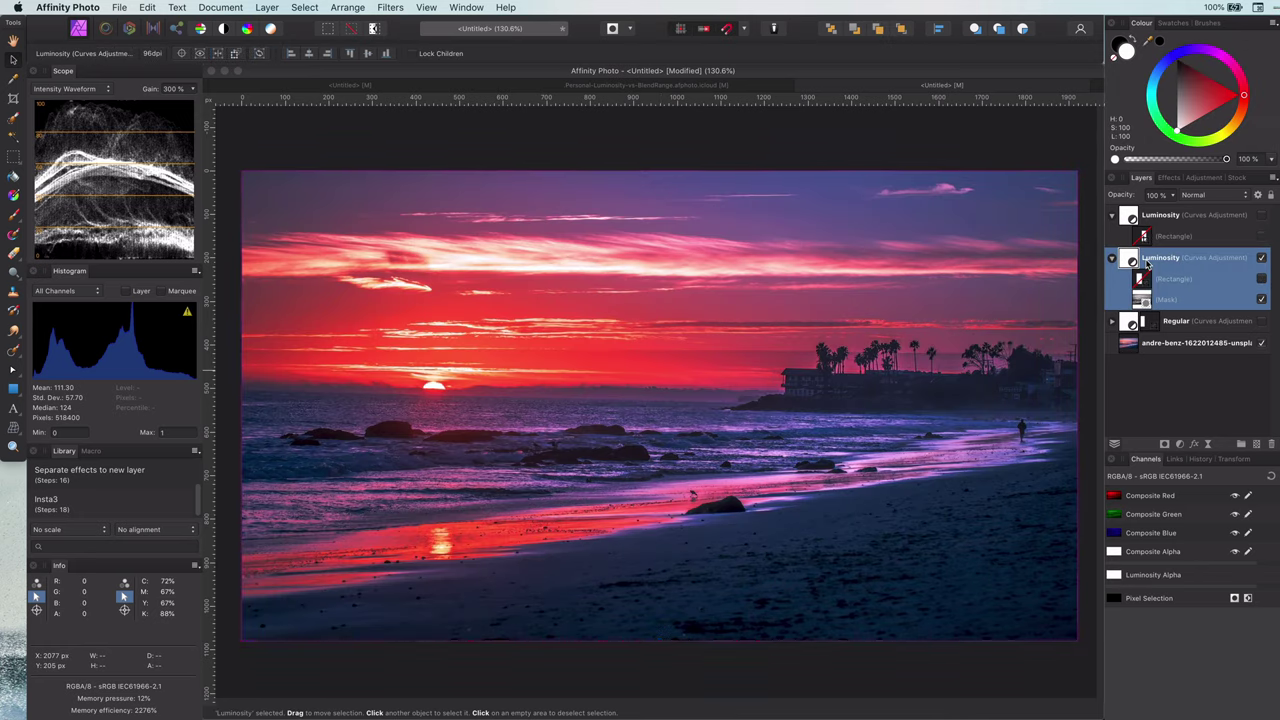
Scale the beach photo layer up beyond the canvas
click(1153, 346)
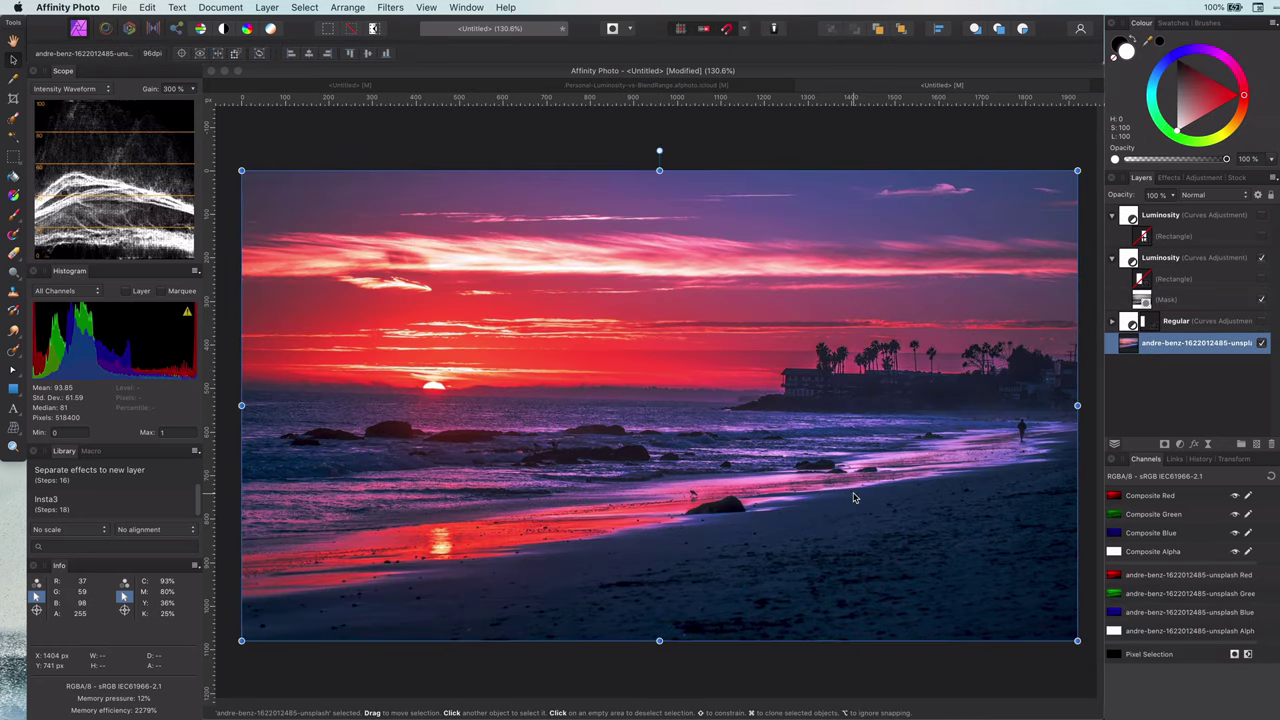
scroll(855, 495, down, 3)
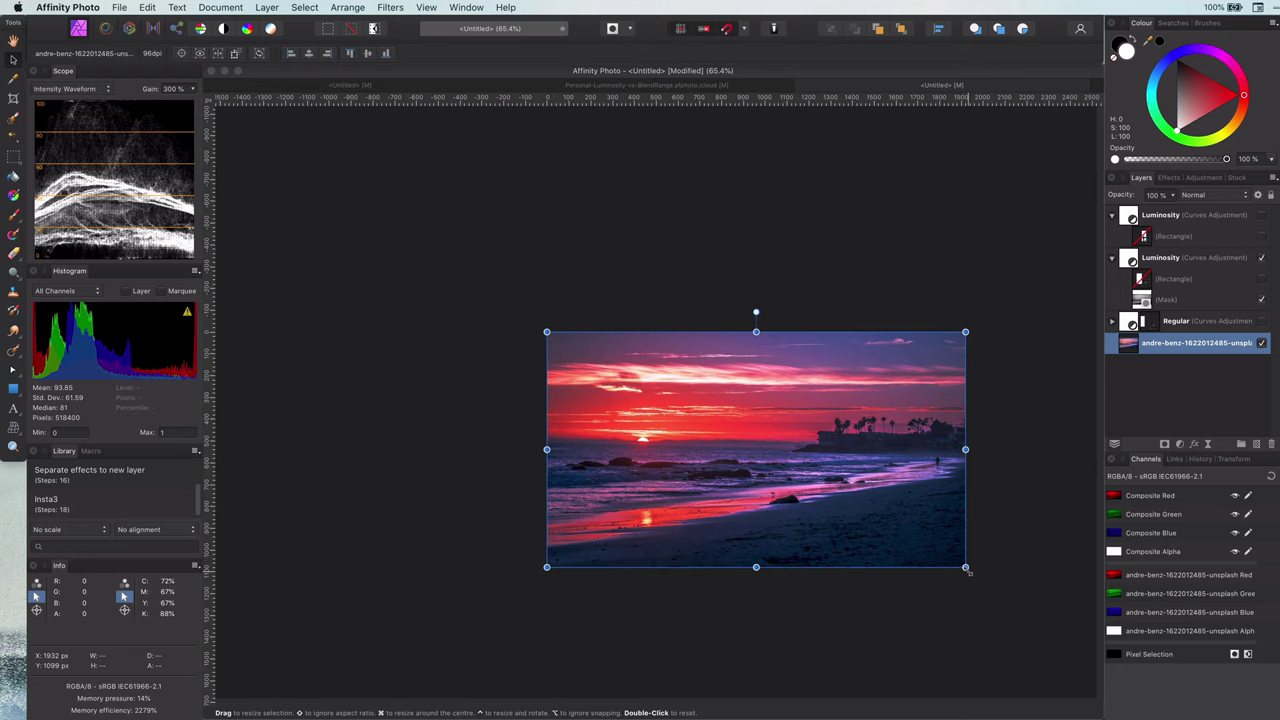
drag(967, 569, 1082, 632)
scroll(788, 481, up, 6)
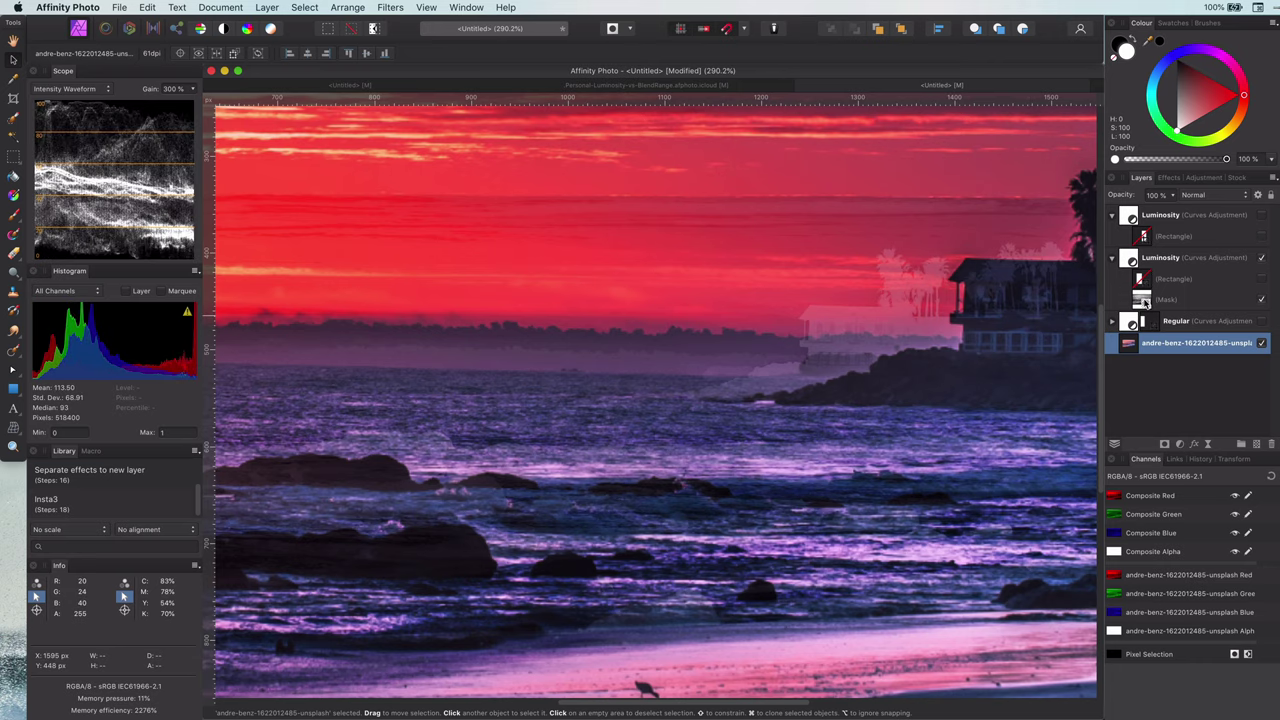
scroll(817, 558, down, 6)
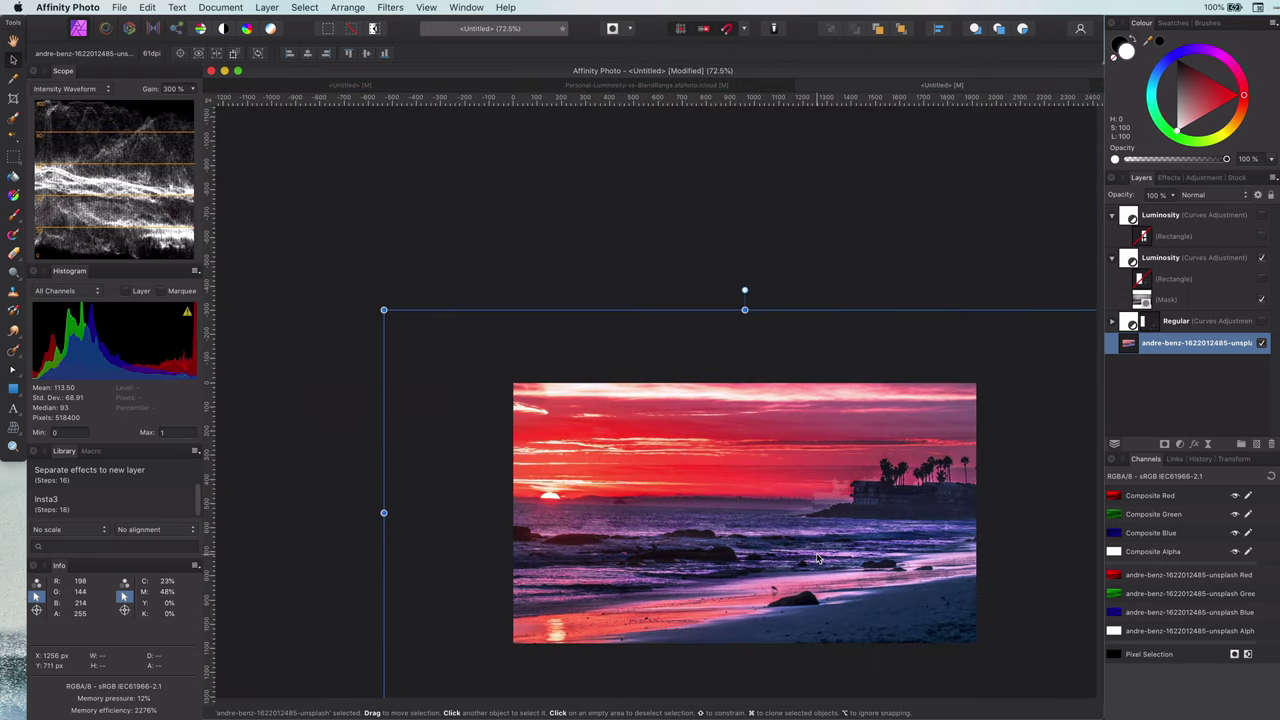
Hide the second Luminosity layer and show the top Luminosity layer
scroll(817, 558, up, 2)
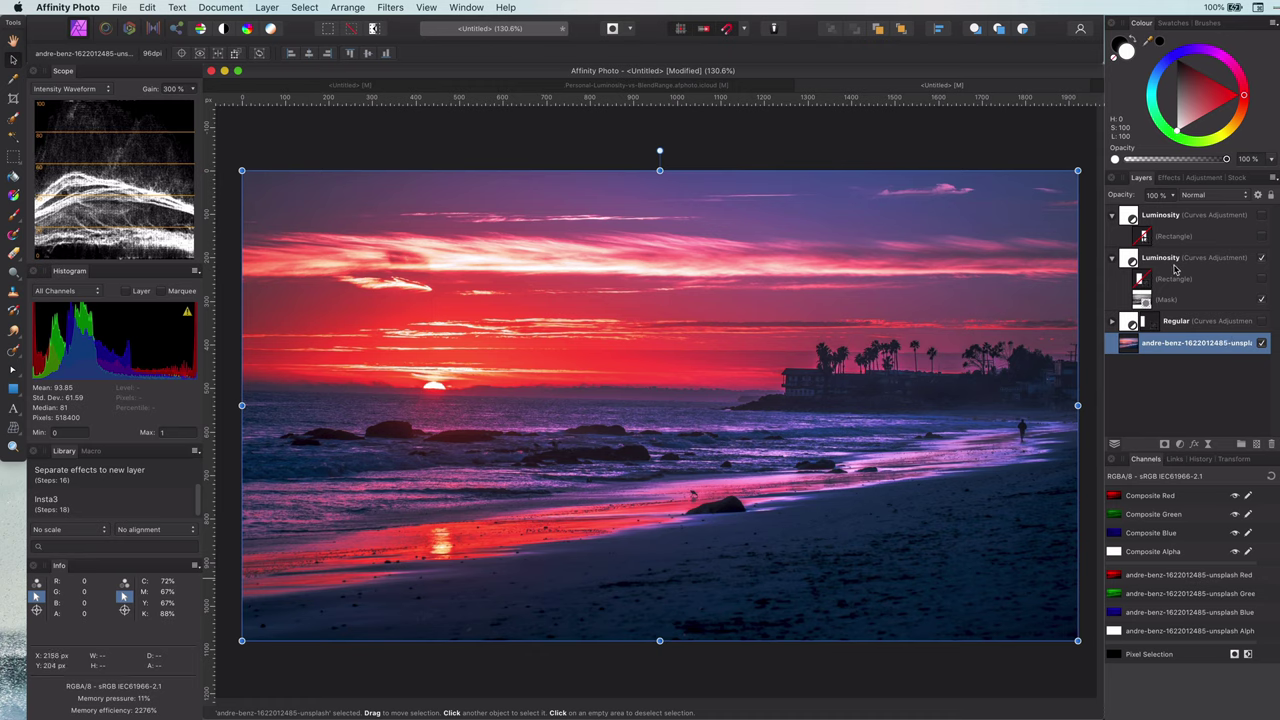
click(1261, 257)
click(1263, 215)
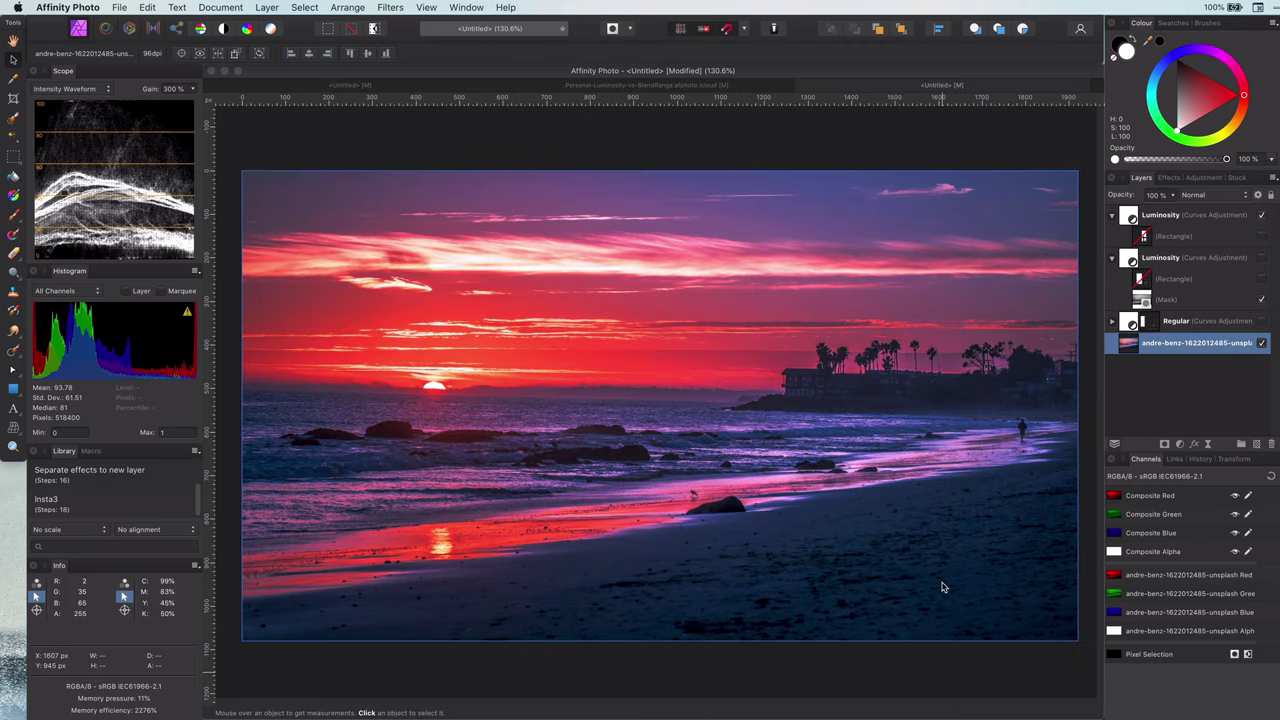
Re-centre the beach photo, scale it up around its centre, and fit it in view
scroll(941, 588, down, 3)
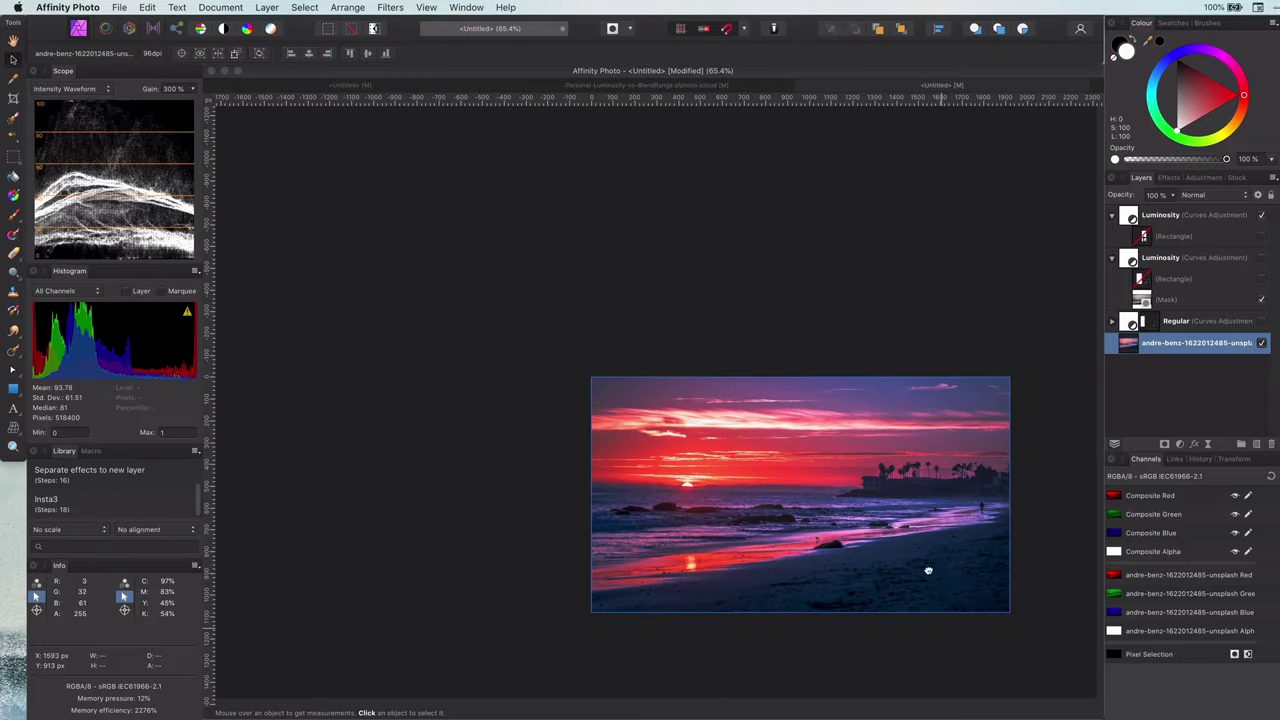
drag(928, 570, 834, 494)
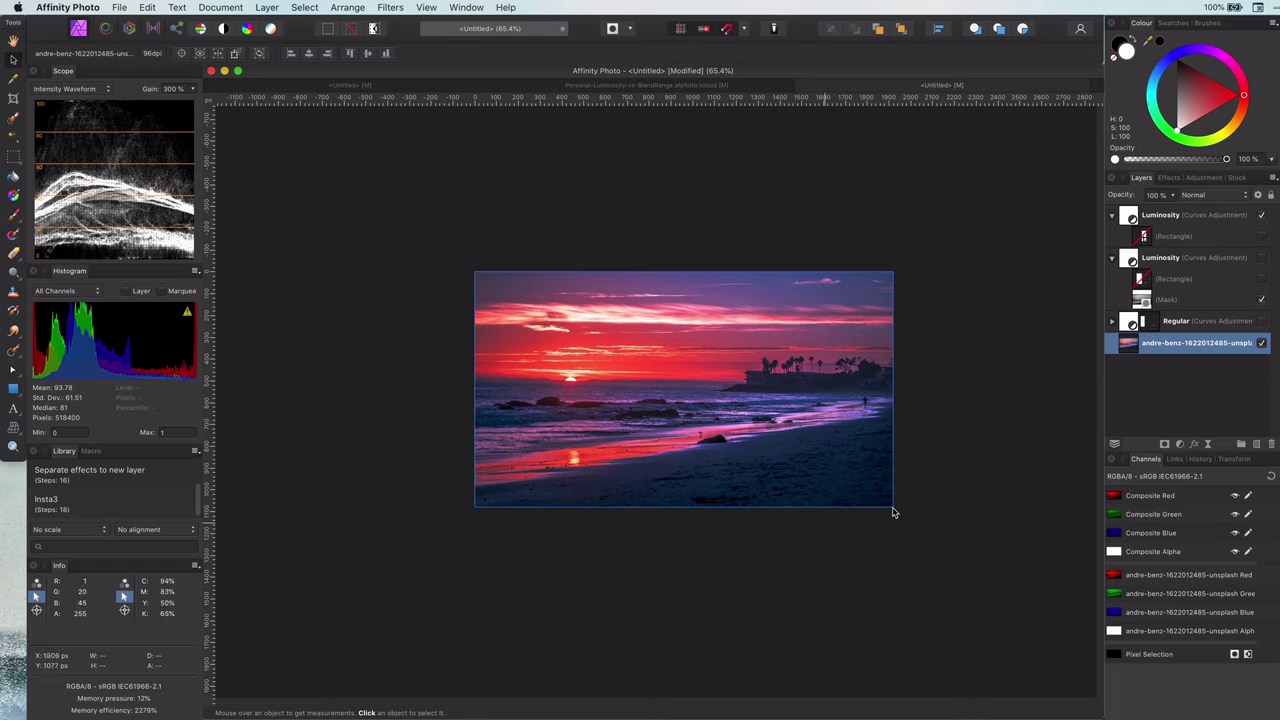
click(931, 557)
click(837, 463)
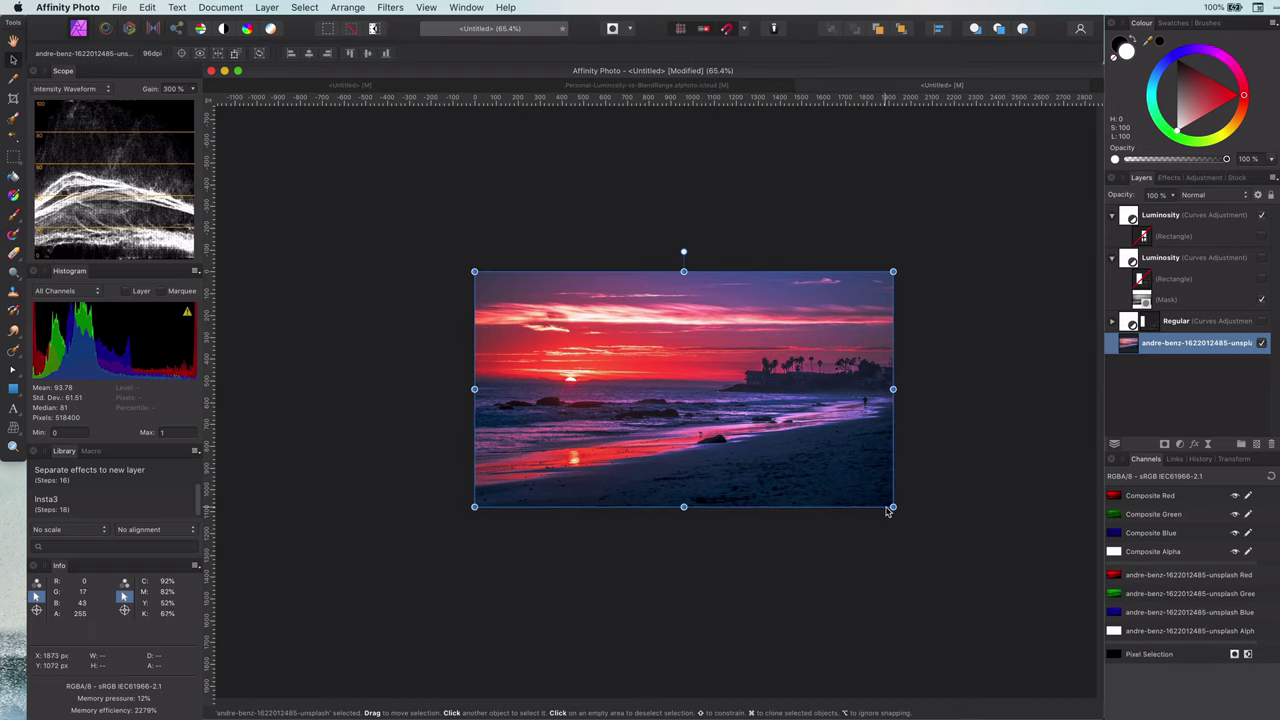
drag(893, 507, 1059, 651)
scroll(836, 427, up, 5)
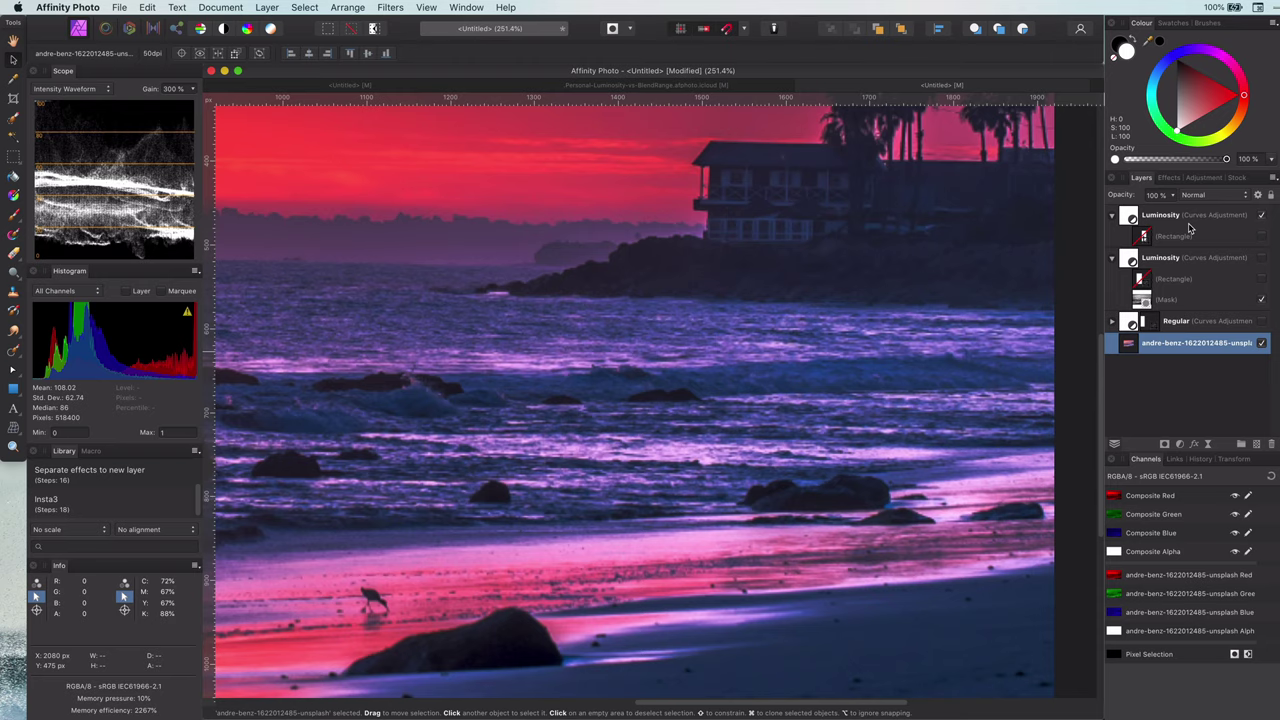
key(super+0)
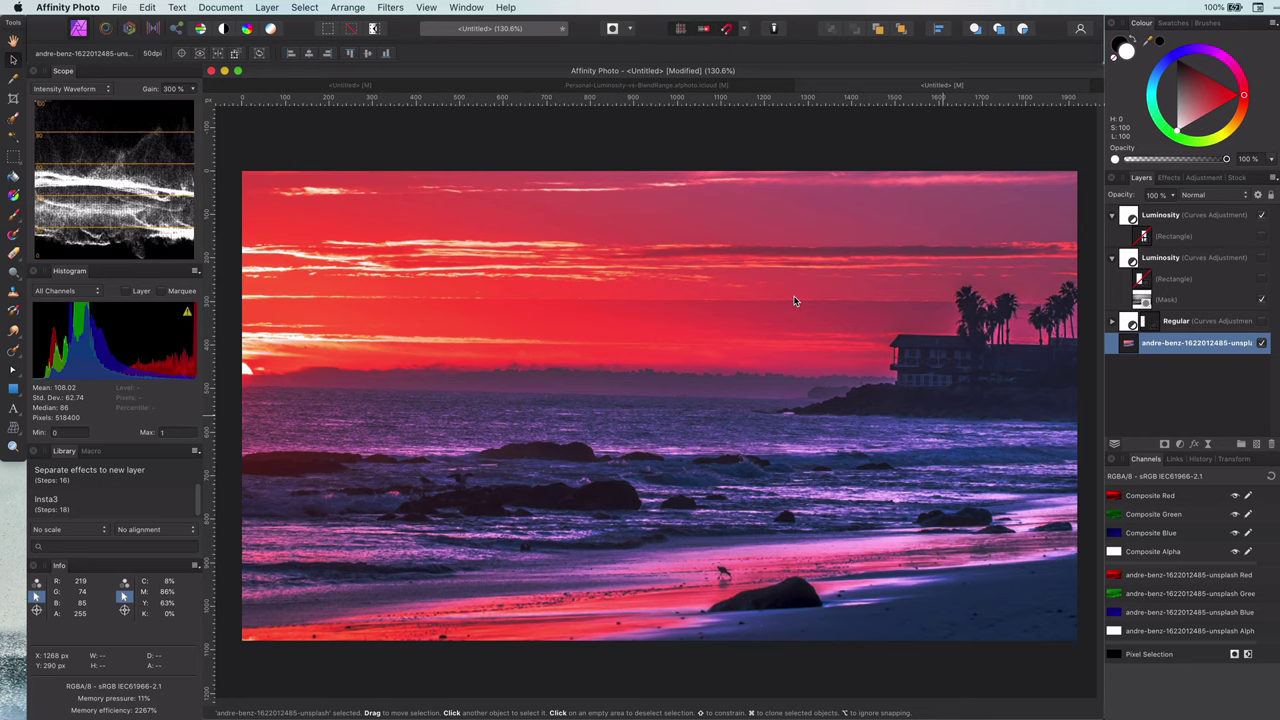
Resize the Blend Range and Luminosity rectangles so they split the photo side by side
click(1261, 216)
click(1113, 259)
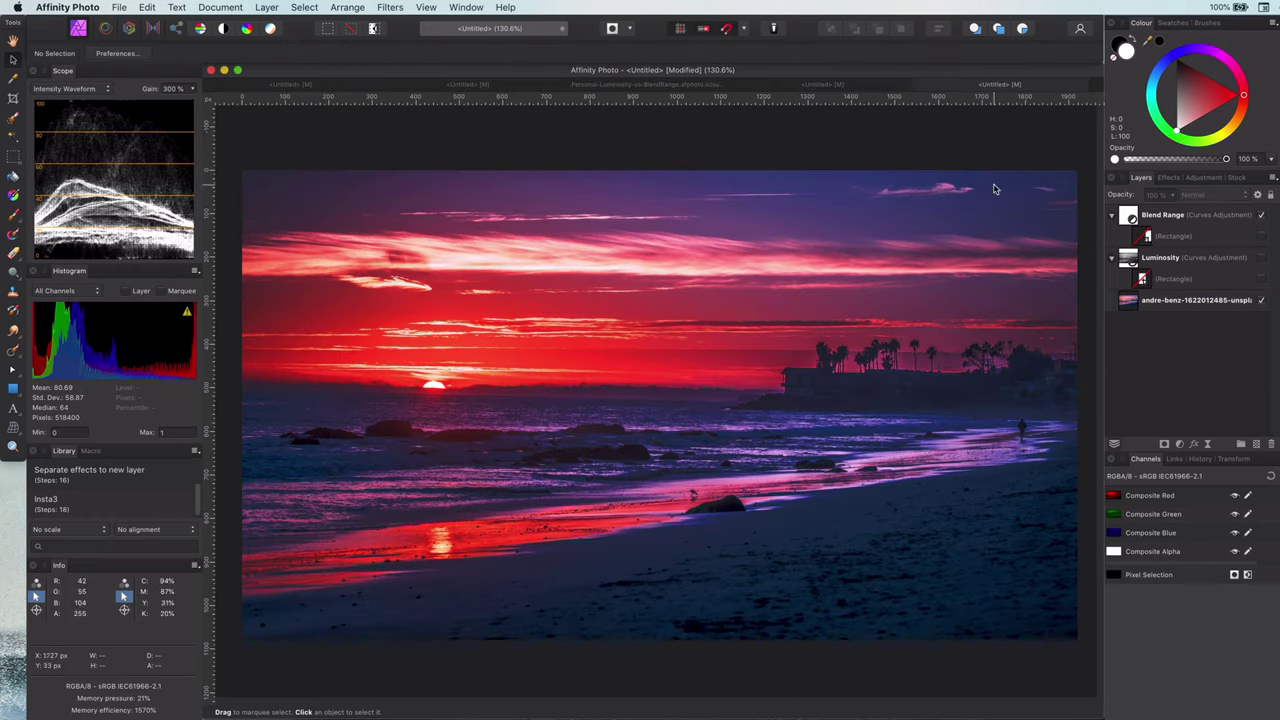
click(1200, 236)
click(1261, 236)
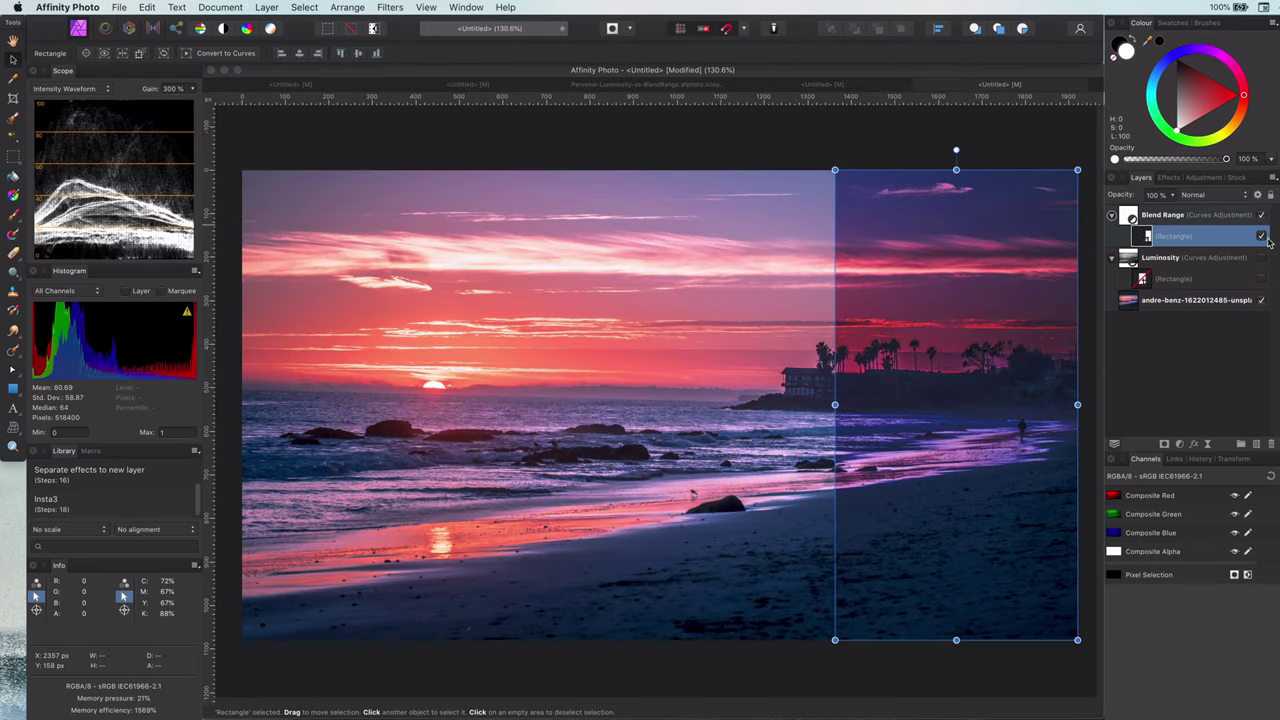
drag(835, 405, 660, 405)
click(1160, 257)
click(1172, 278)
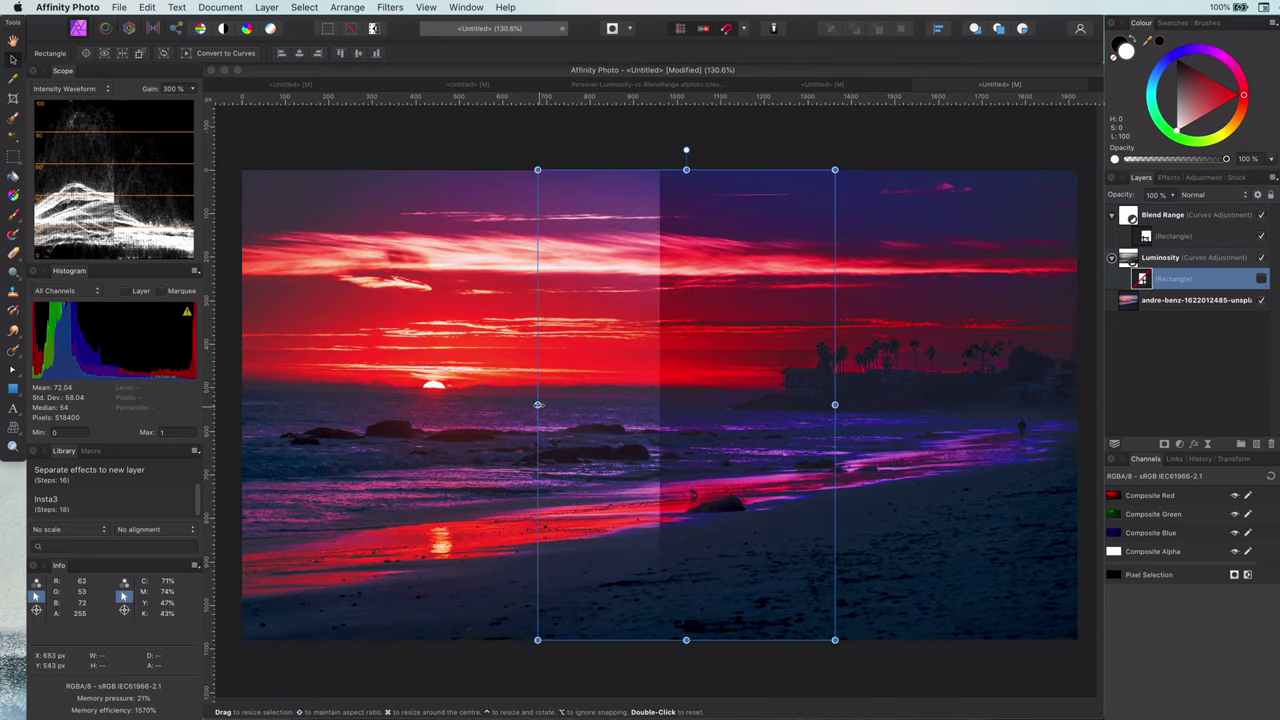
drag(537, 405, 254, 411)
drag(849, 405, 671, 405)
Deselect, select the beach photo layer and open the adjustment types list
key(super+d)
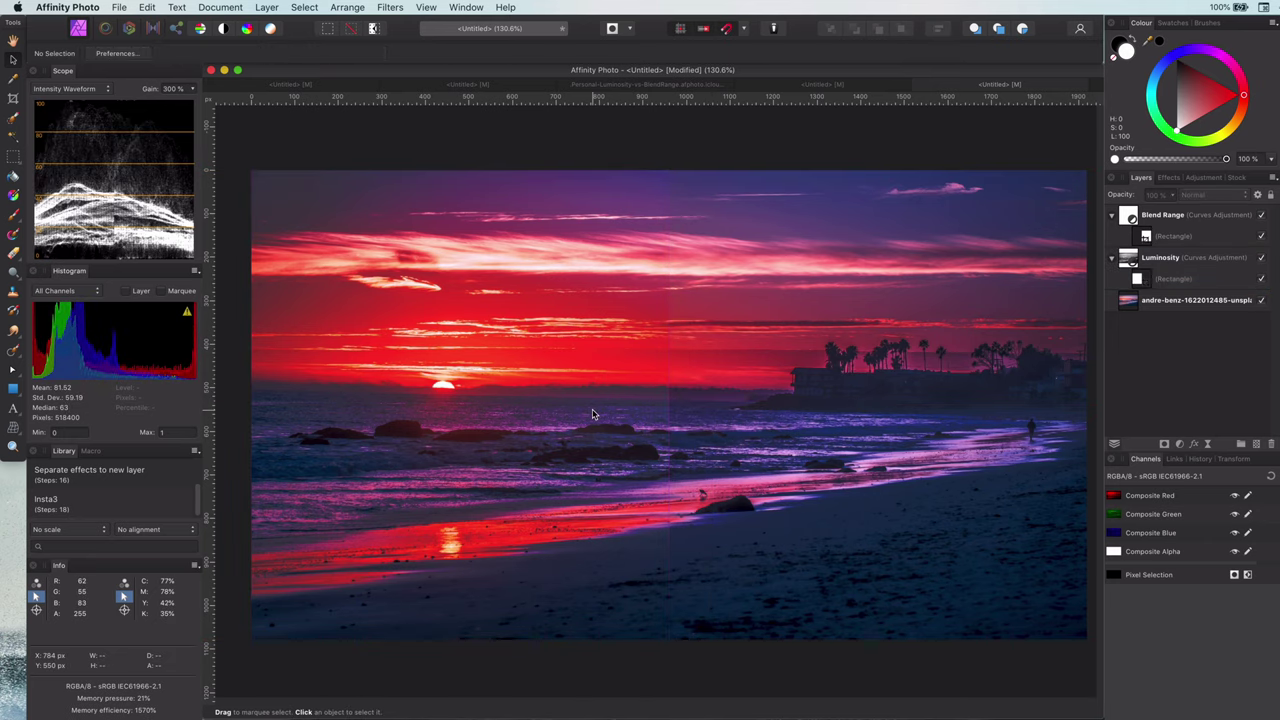
click(1191, 305)
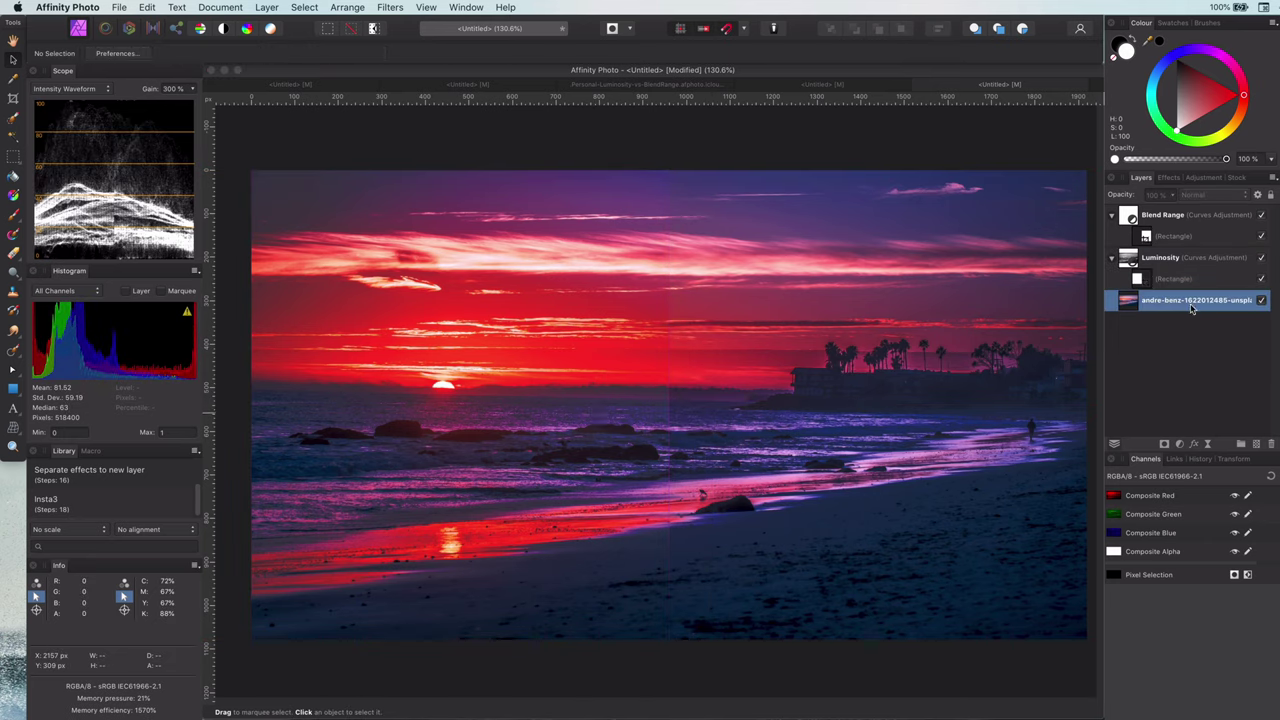
click(1181, 444)
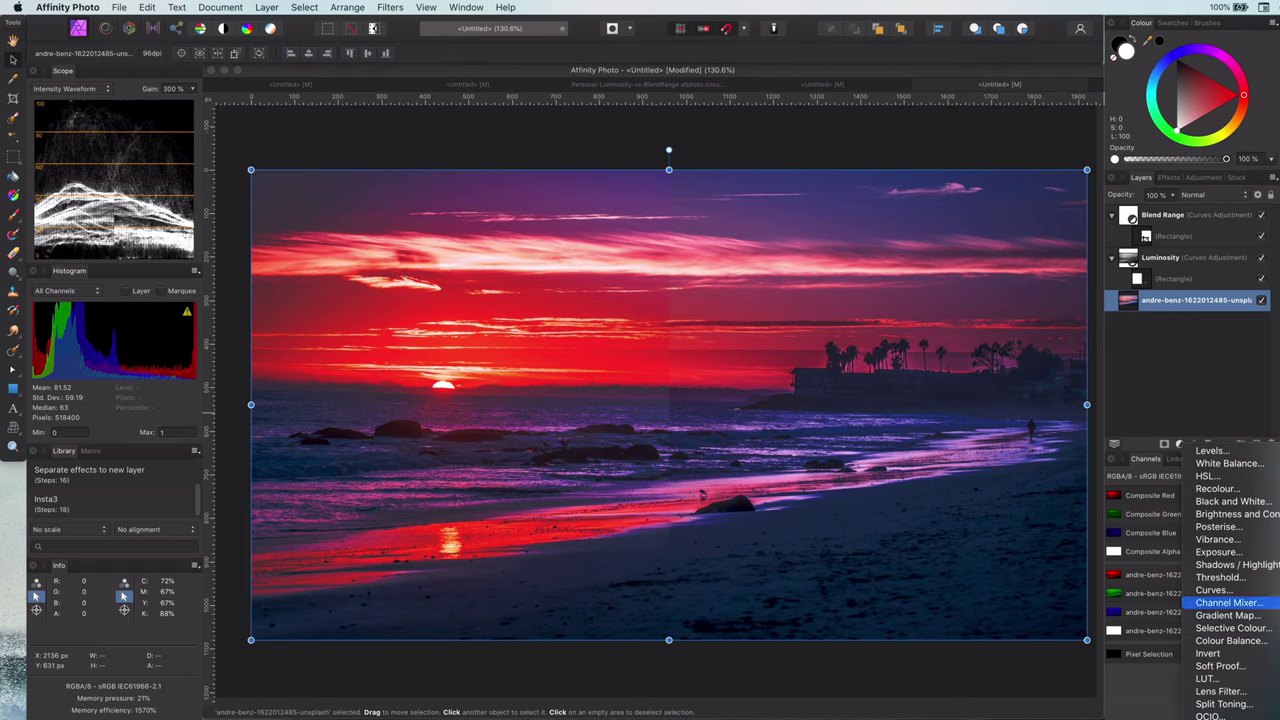
Add a Brightness/Contrast adjustment to preview it, then delete it
click(1218, 514)
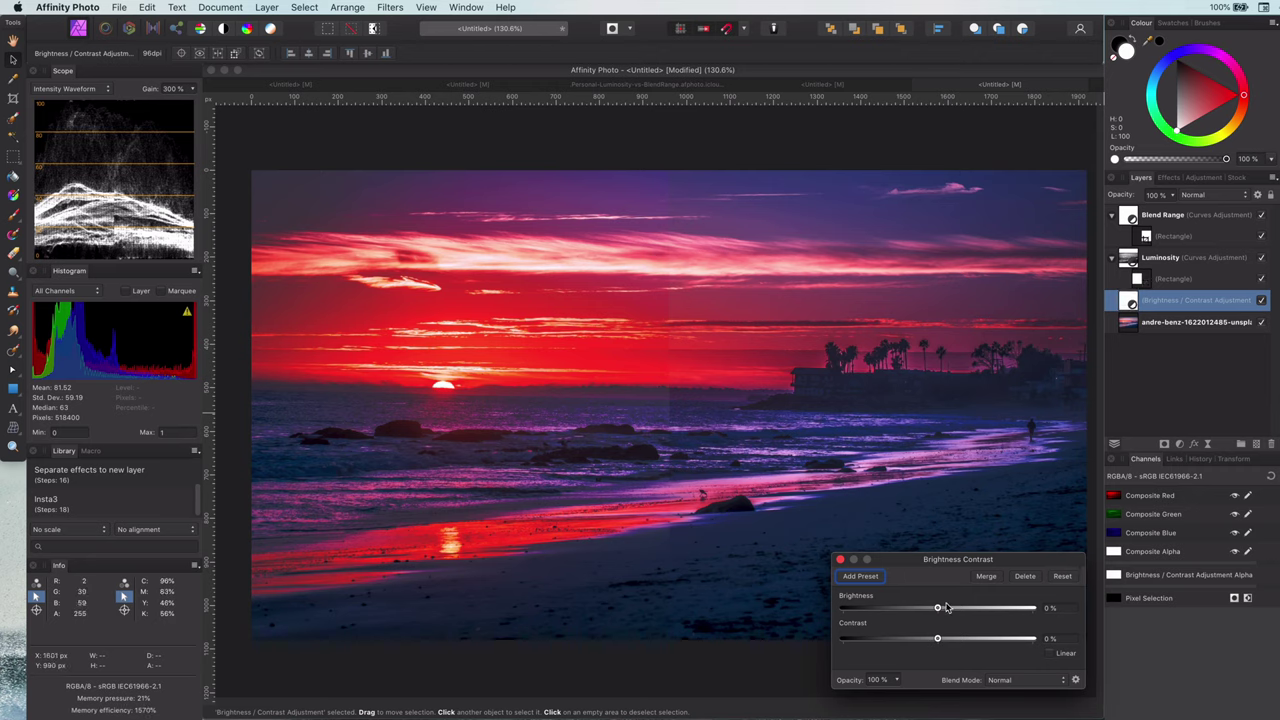
mouse_move(940, 610)
mouse_down()
mouse_move(1003, 611)
mouse_move(878, 618)
mouse_move(938, 610)
mouse_up()
click(840, 559)
click(1271, 444)
Add an HSL Shift adjustment with hue 13.7° and luminosity 15%
click(1179, 443)
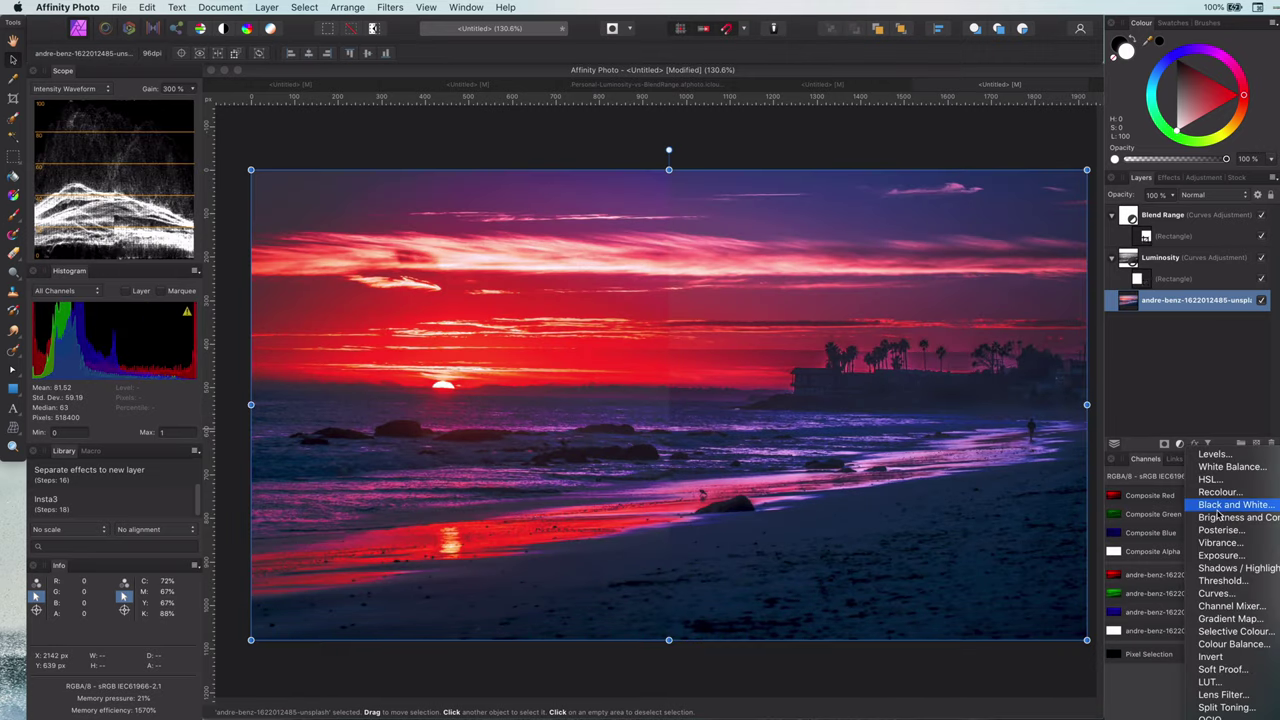
click(986, 597)
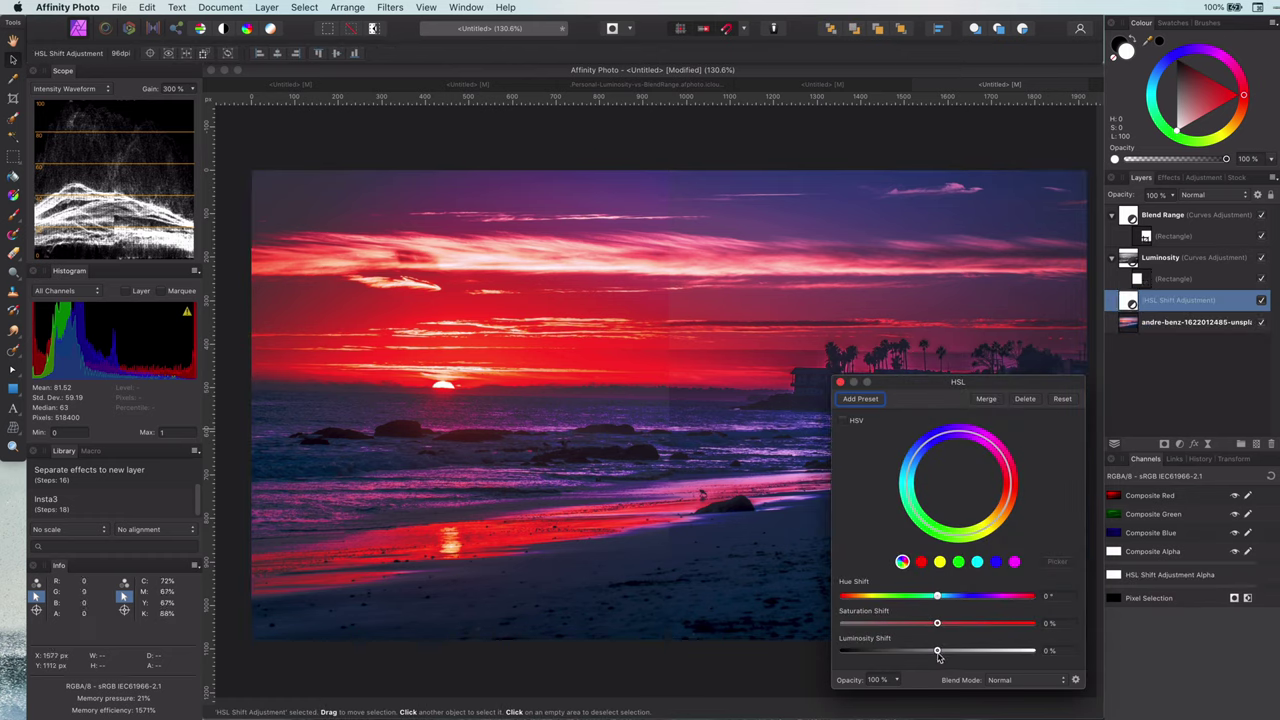
drag(938, 650, 950, 654)
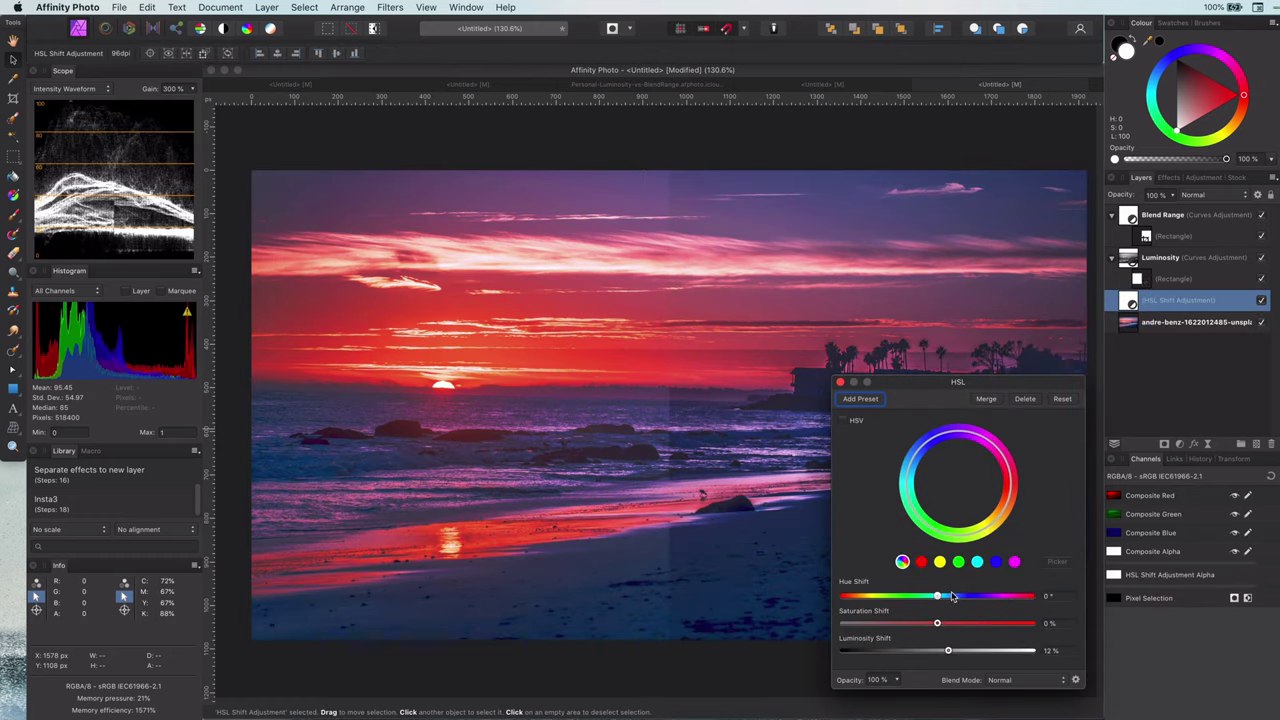
drag(973, 391, 1166, 407)
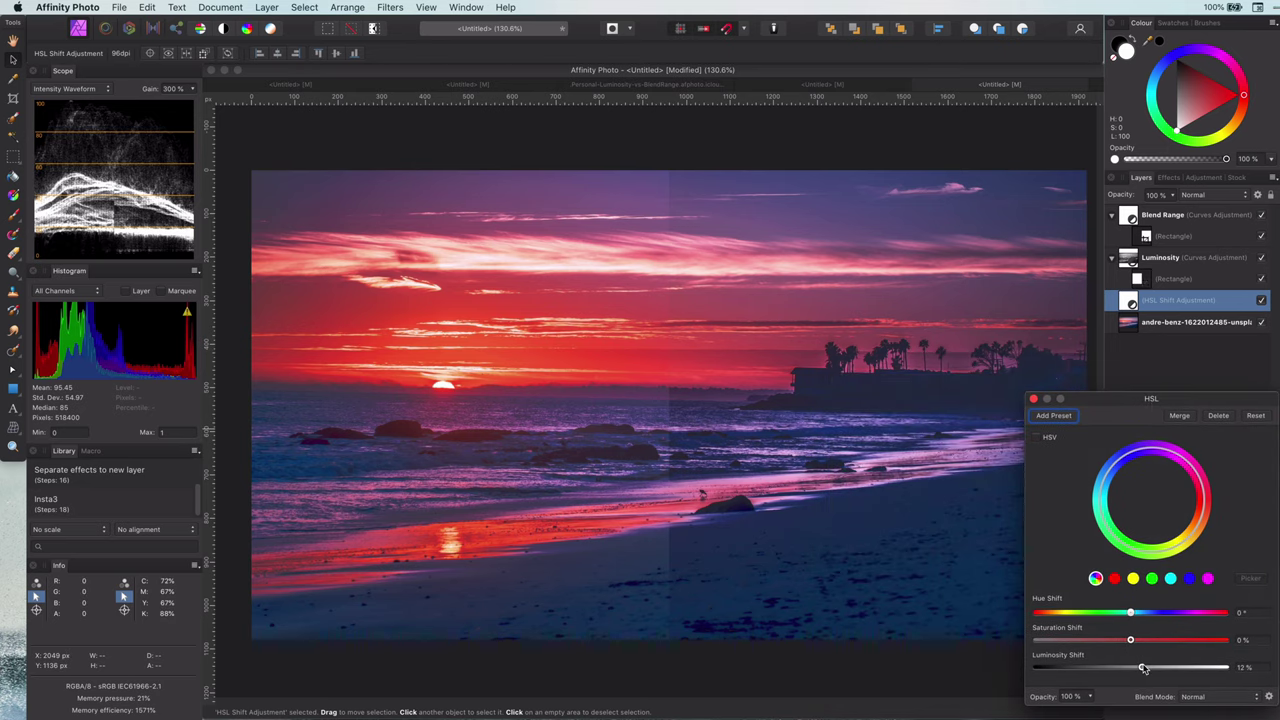
mouse_move(1143, 668)
mouse_down()
mouse_move(1164, 668)
mouse_move(1089, 670)
mouse_move(1130, 668)
mouse_move(1168, 641)
mouse_move(1063, 640)
mouse_move(1133, 654)
mouse_move(1115, 614)
mouse_move(1098, 614)
mouse_move(1165, 614)
mouse_move(1074, 624)
mouse_move(1171, 622)
mouse_move(1137, 614)
mouse_move(1160, 667)
mouse_move(1145, 667)
mouse_up()
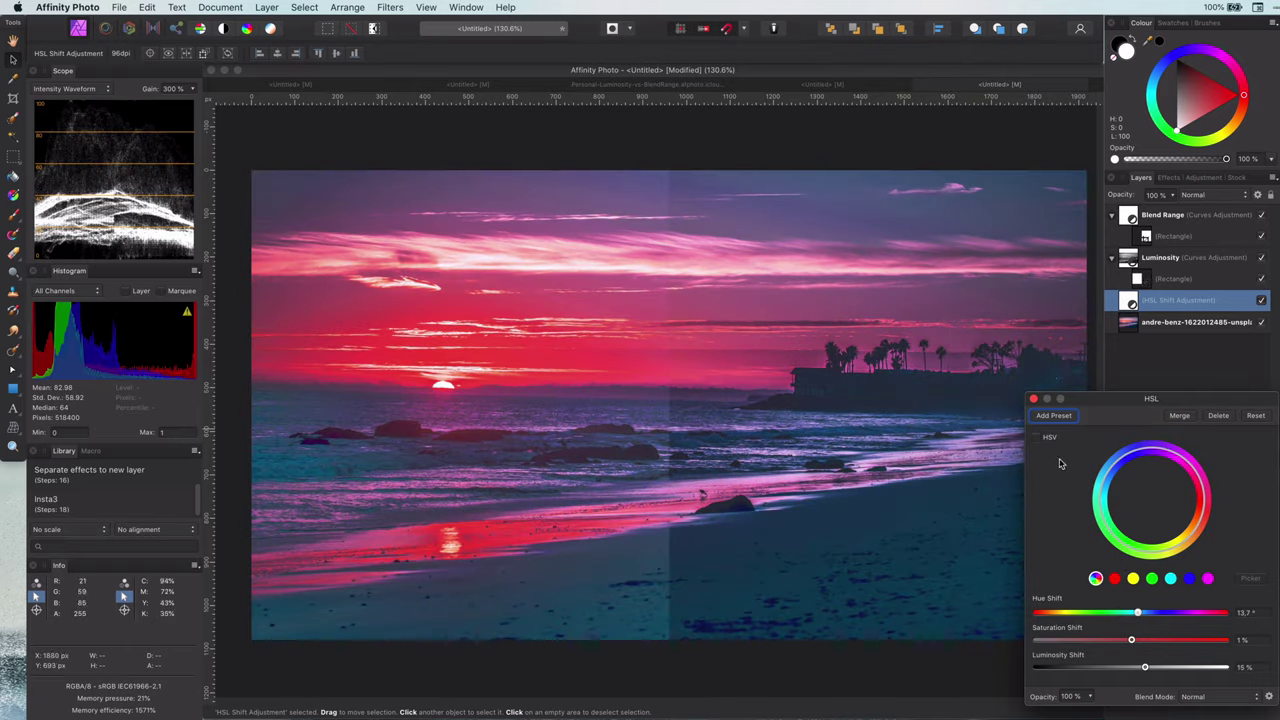
Delete the HSL Shift layer and add a Curves adjustment, lifting the black point
click(1033, 398)
click(1270, 449)
click(1181, 449)
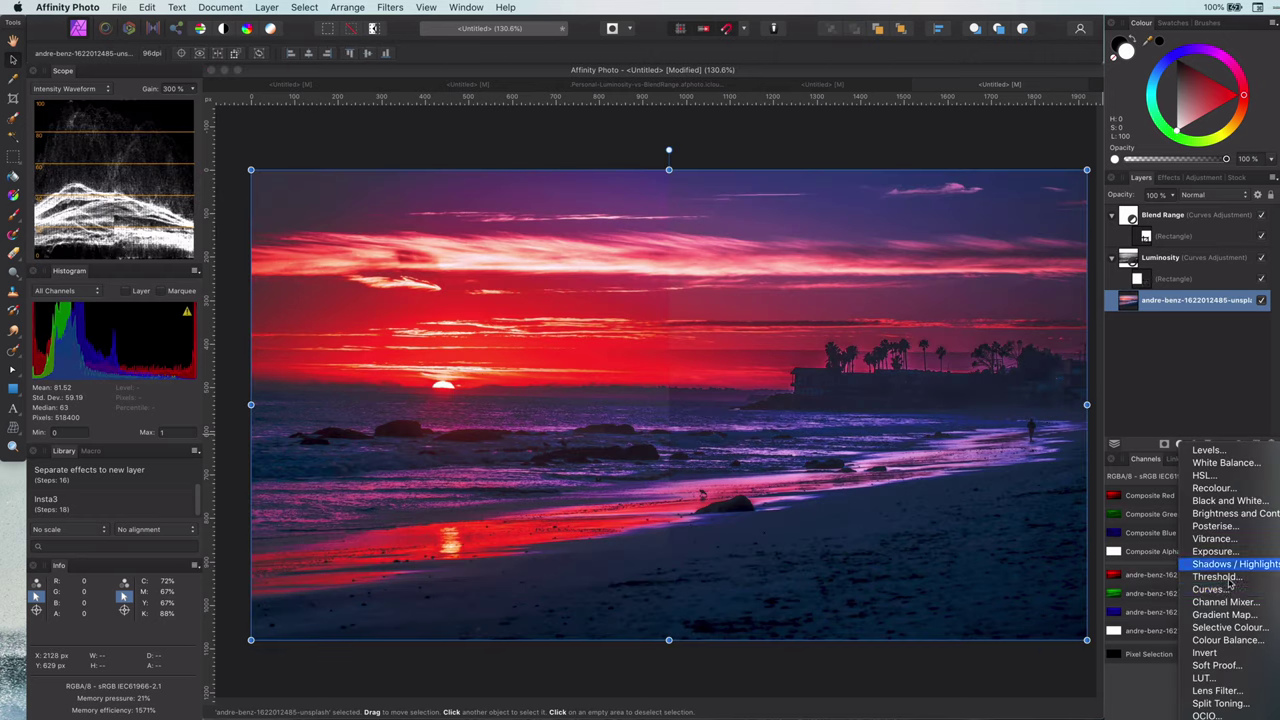
click(1226, 589)
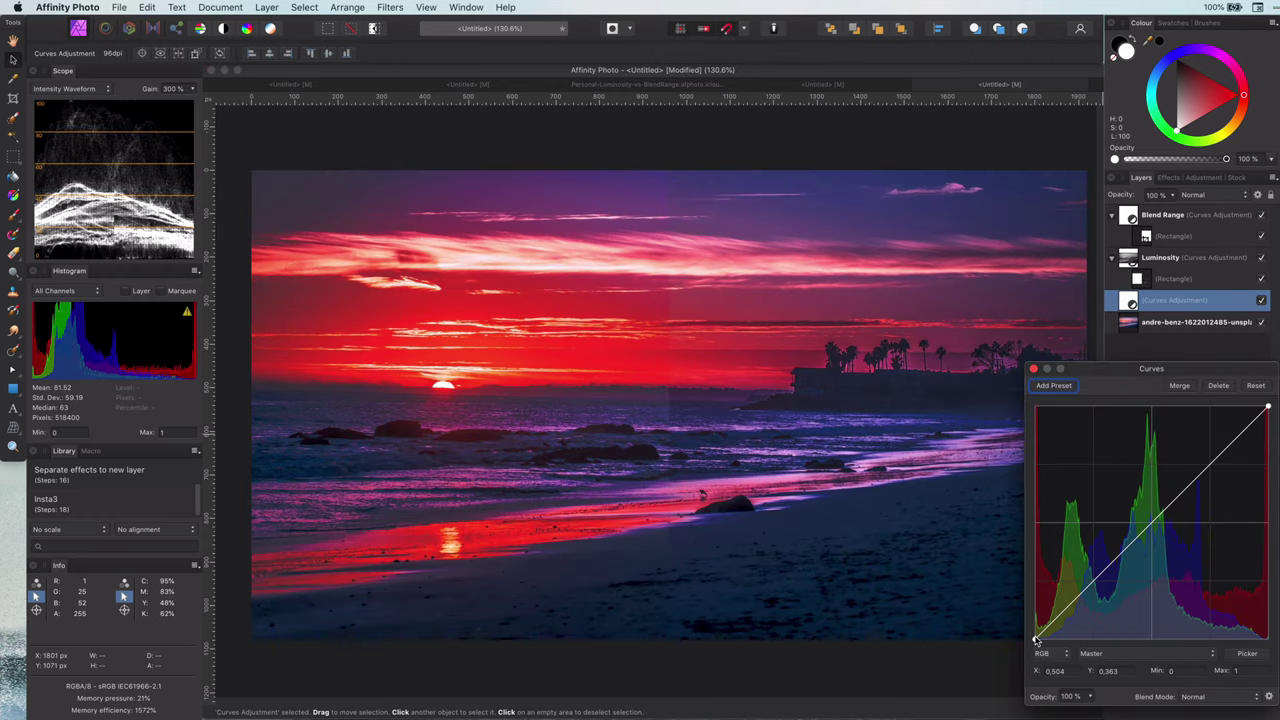
drag(1036, 639, 1030, 676)
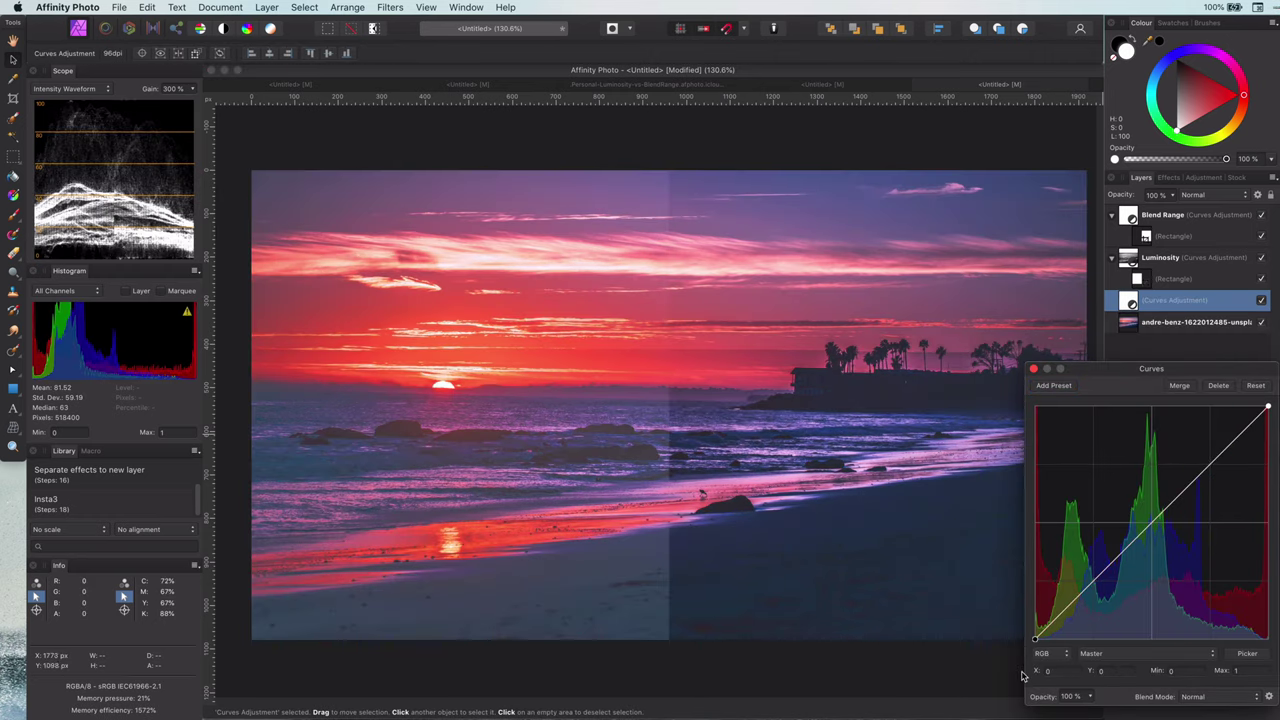
Experiment with the Red and Green curve highlights and shadows
click(1127, 656)
click(1124, 665)
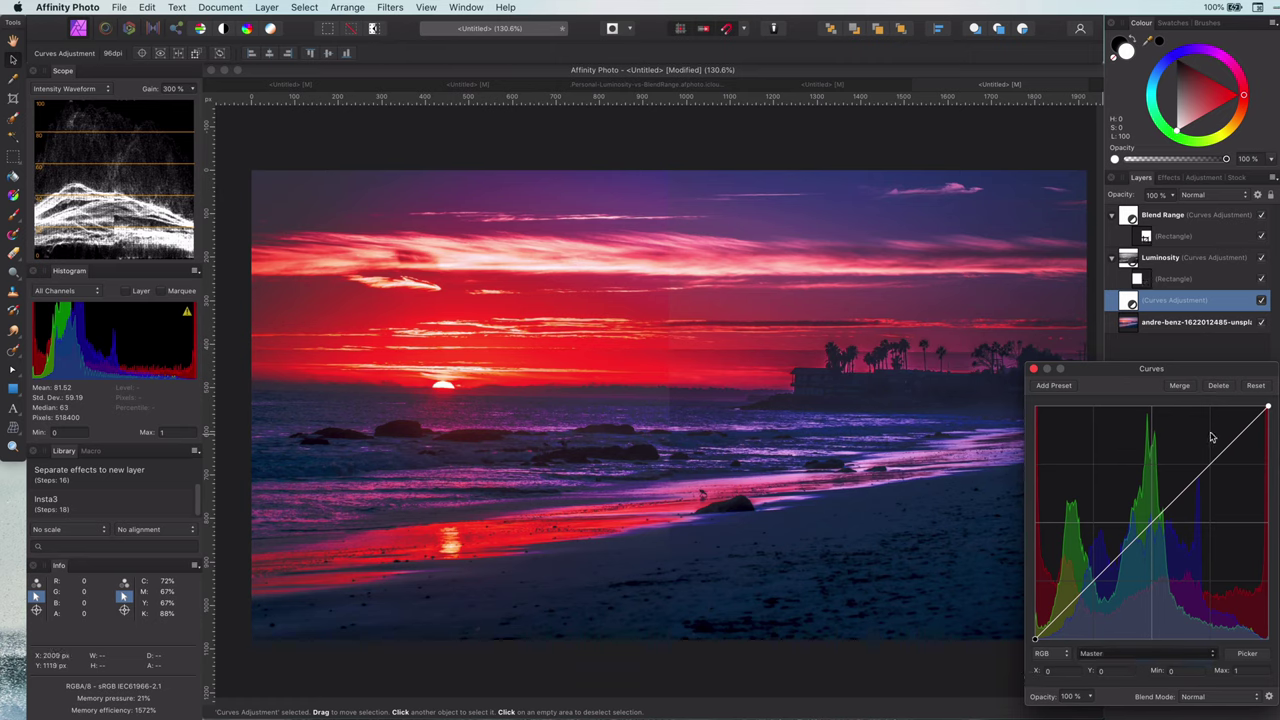
mouse_move(1267, 410)
mouse_down()
mouse_move(1274, 548)
mouse_move(1267, 410)
mouse_move(1196, 408)
mouse_move(1267, 410)
mouse_up()
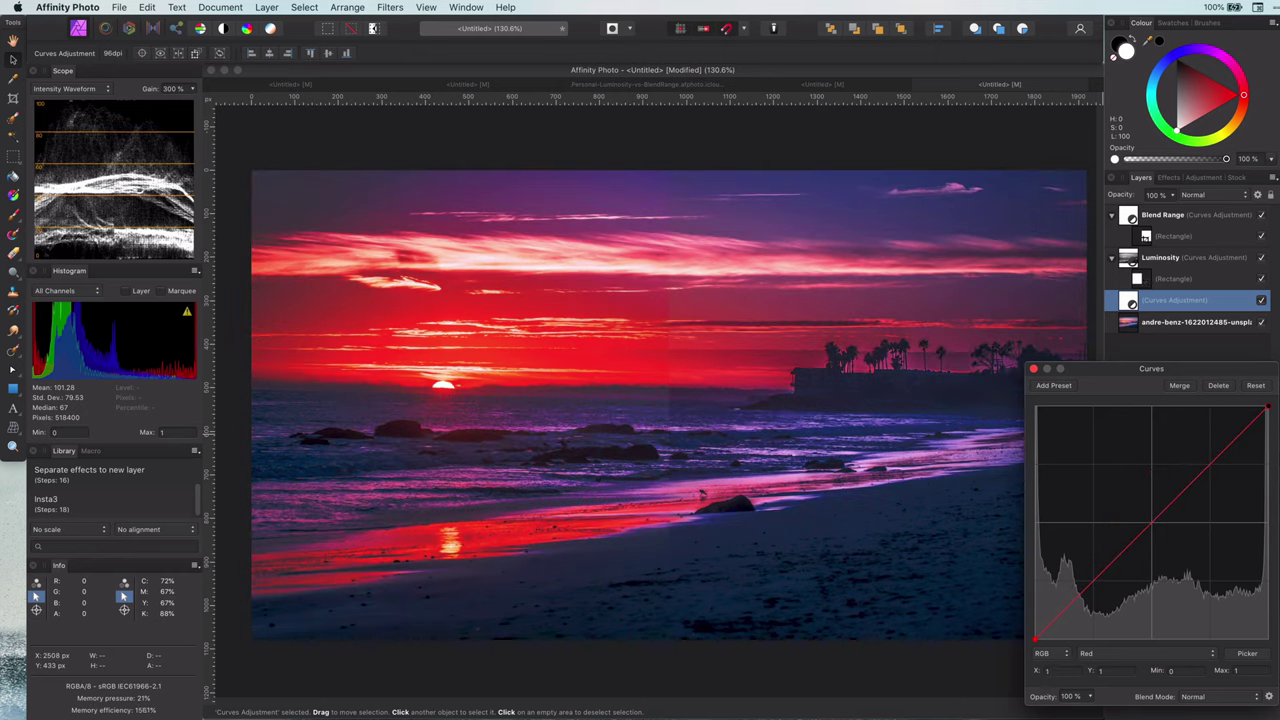
click(1173, 656)
click(1173, 667)
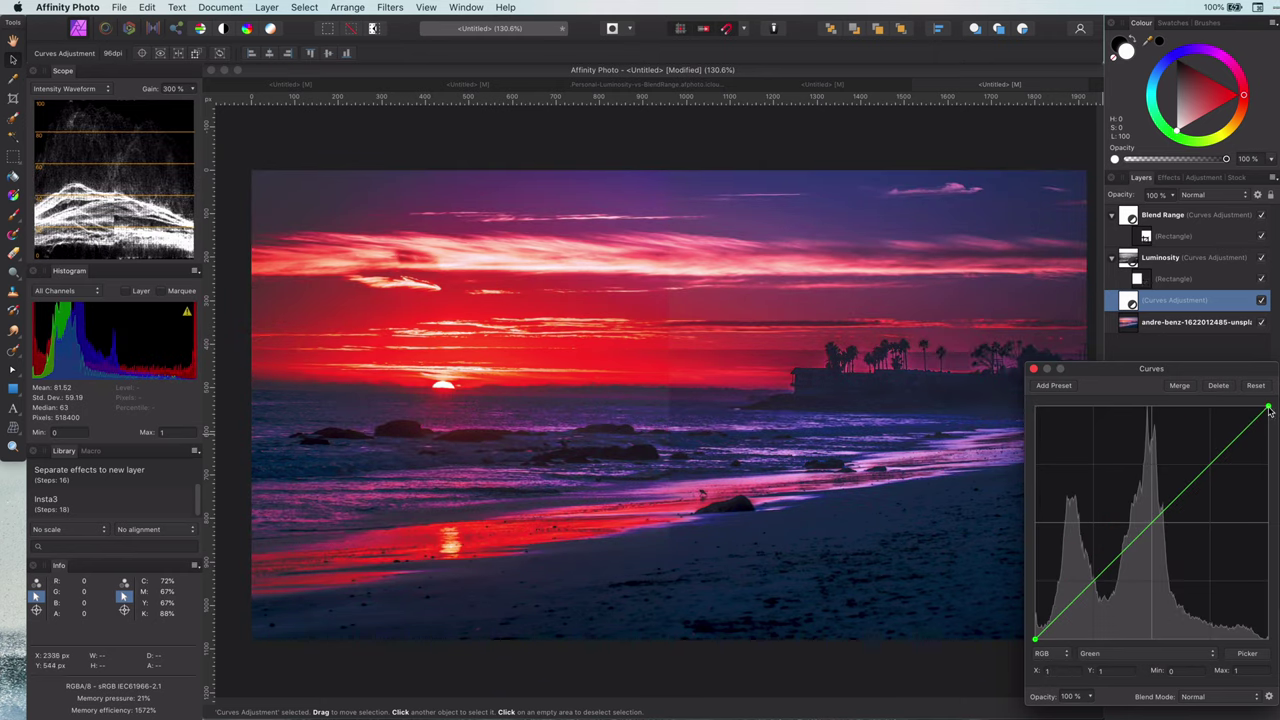
mouse_move(1267, 410)
mouse_down()
mouse_move(1268, 511)
mouse_move(1267, 408)
mouse_up()
drag(1036, 638, 980, 653)
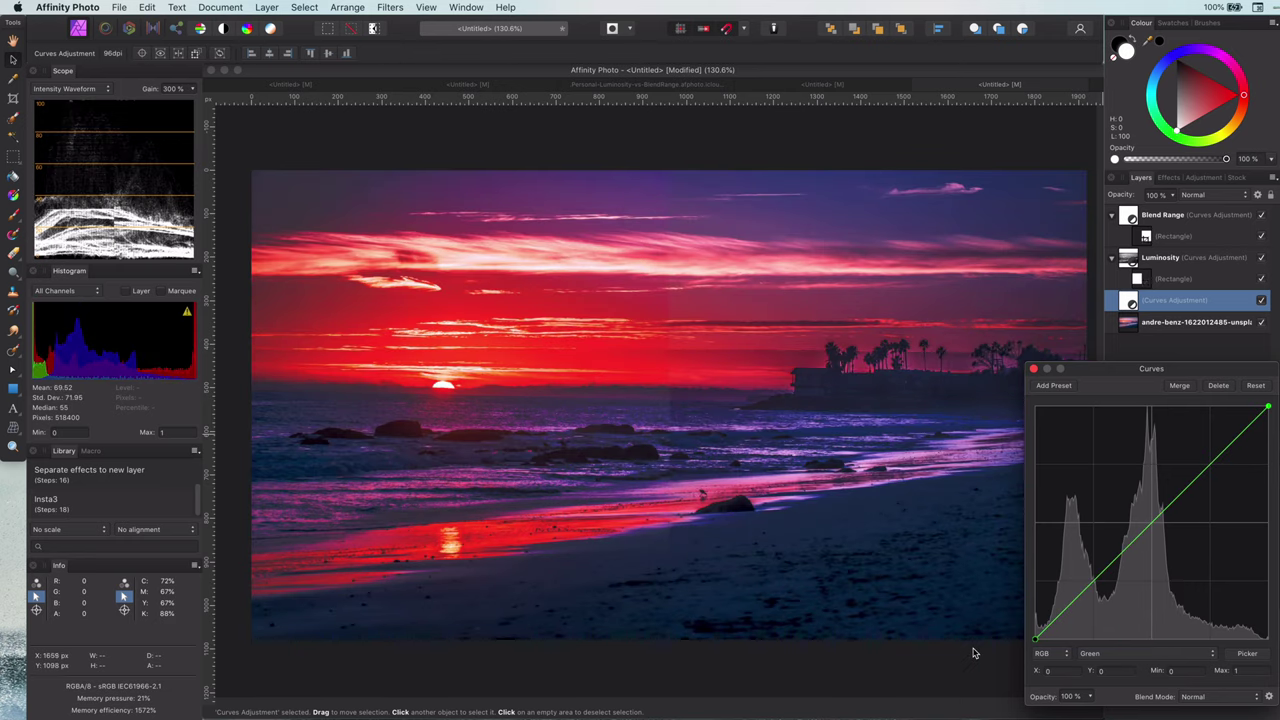
Adjust the Blue curve to boost blue, then test a Master midtone point
click(1138, 652)
click(1135, 665)
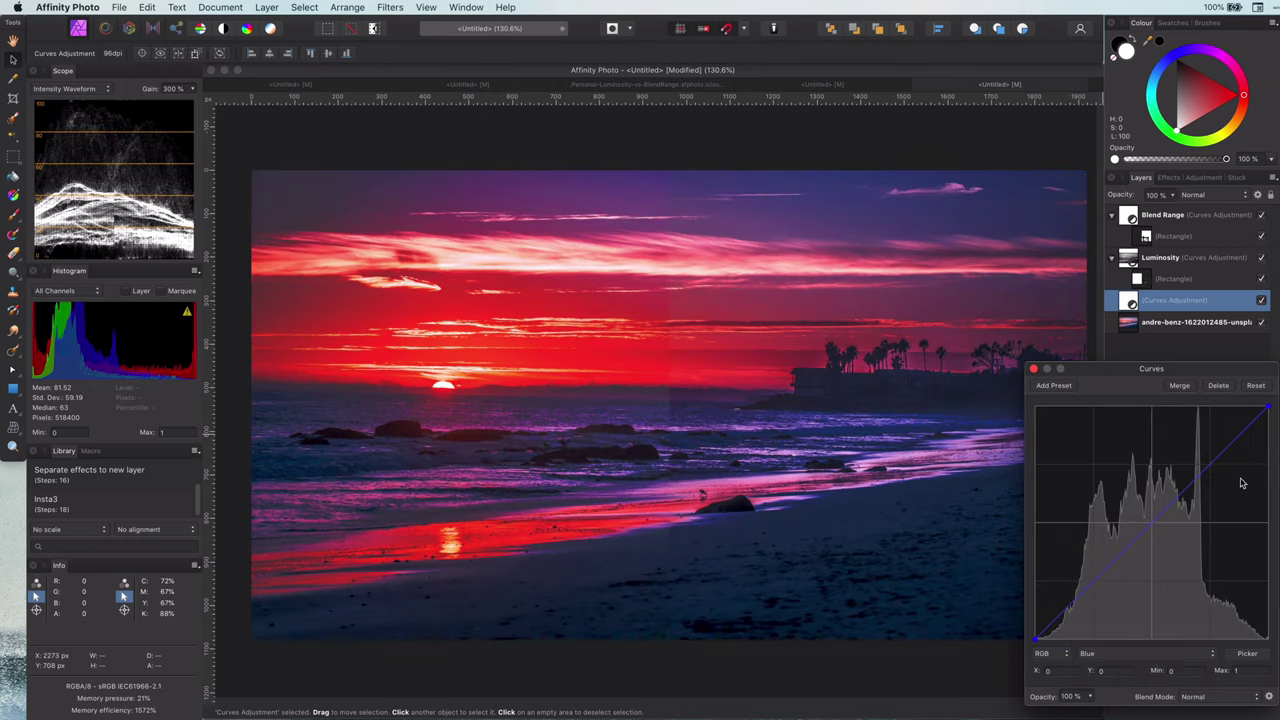
mouse_move(1270, 411)
mouse_down()
mouse_move(1203, 408)
mouse_move(1193, 585)
mouse_move(1270, 605)
mouse_move(1268, 408)
mouse_up()
drag(1038, 638, 1025, 550)
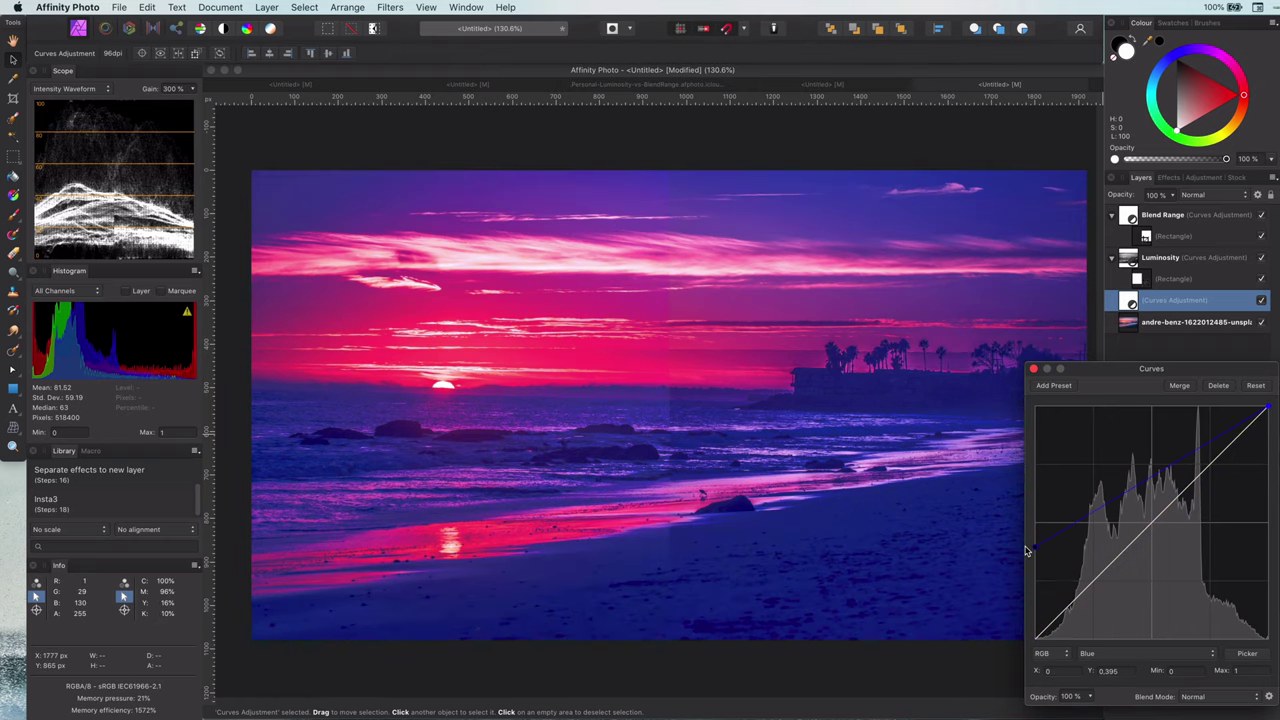
drag(1010, 626, 991, 646)
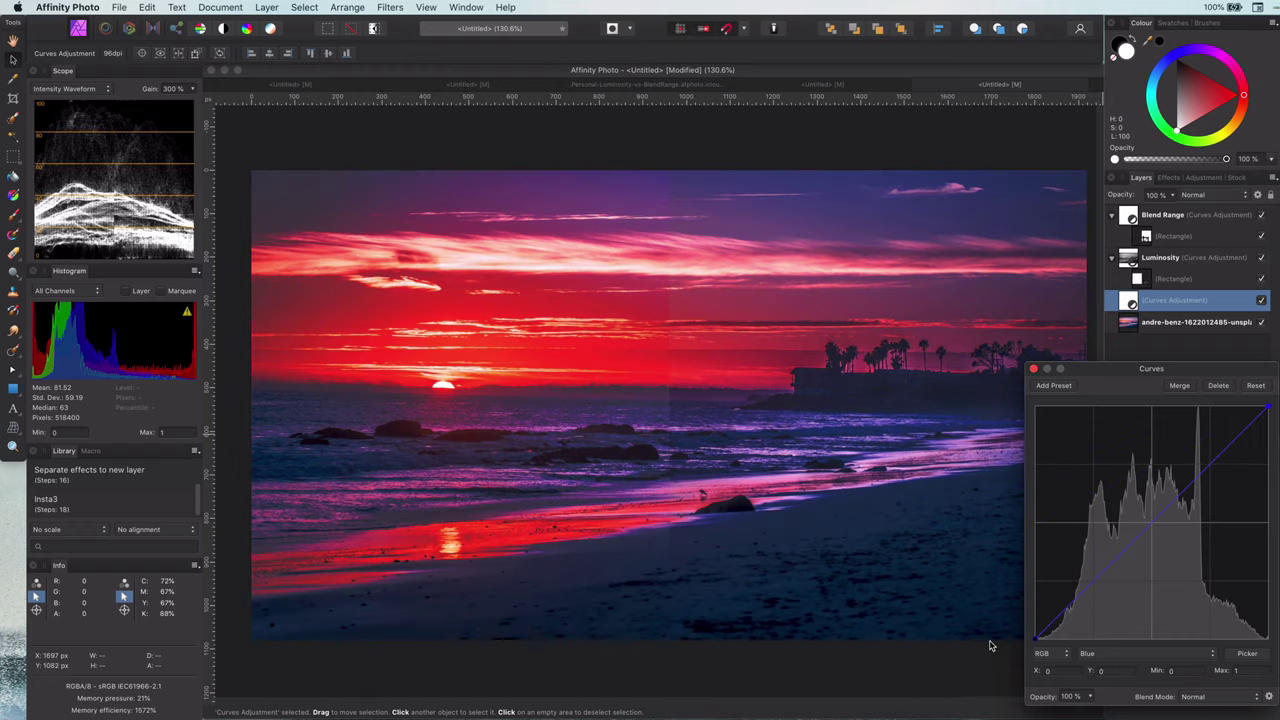
click(1186, 655)
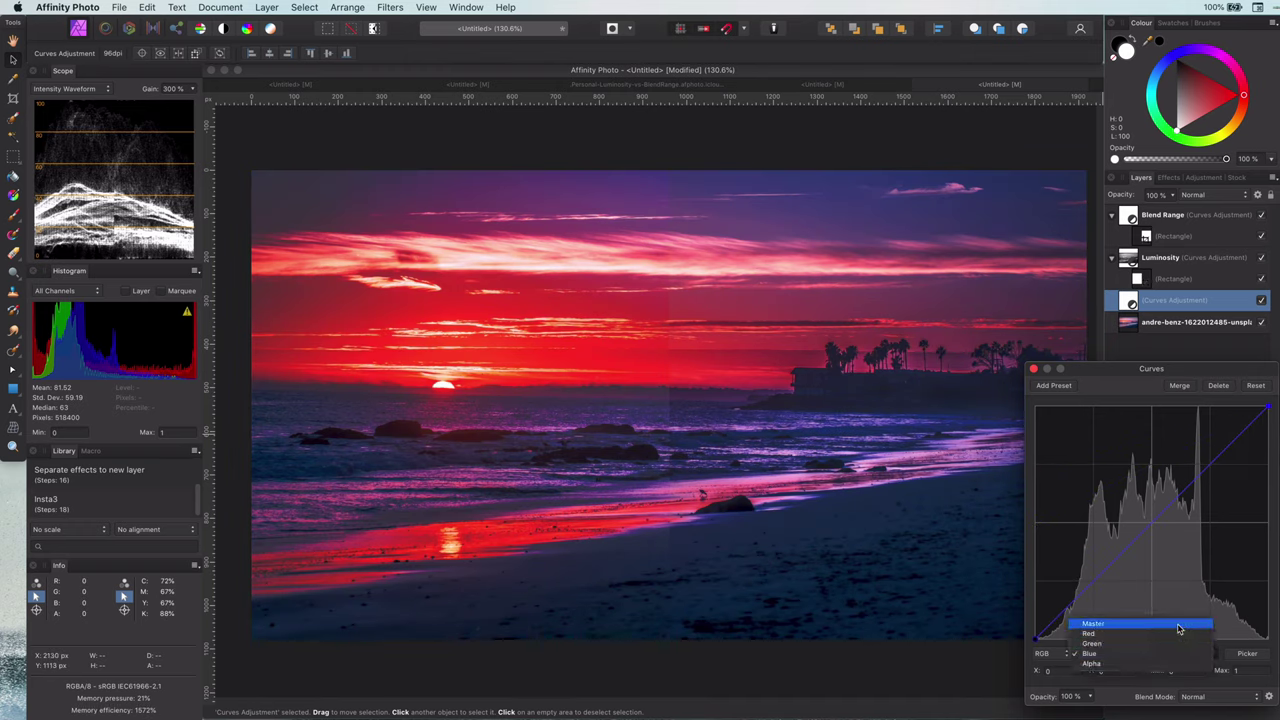
click(1180, 624)
mouse_move(1156, 527)
mouse_down()
mouse_move(1183, 560)
mouse_move(1110, 494)
mouse_move(1137, 526)
mouse_move(1152, 522)
mouse_up()
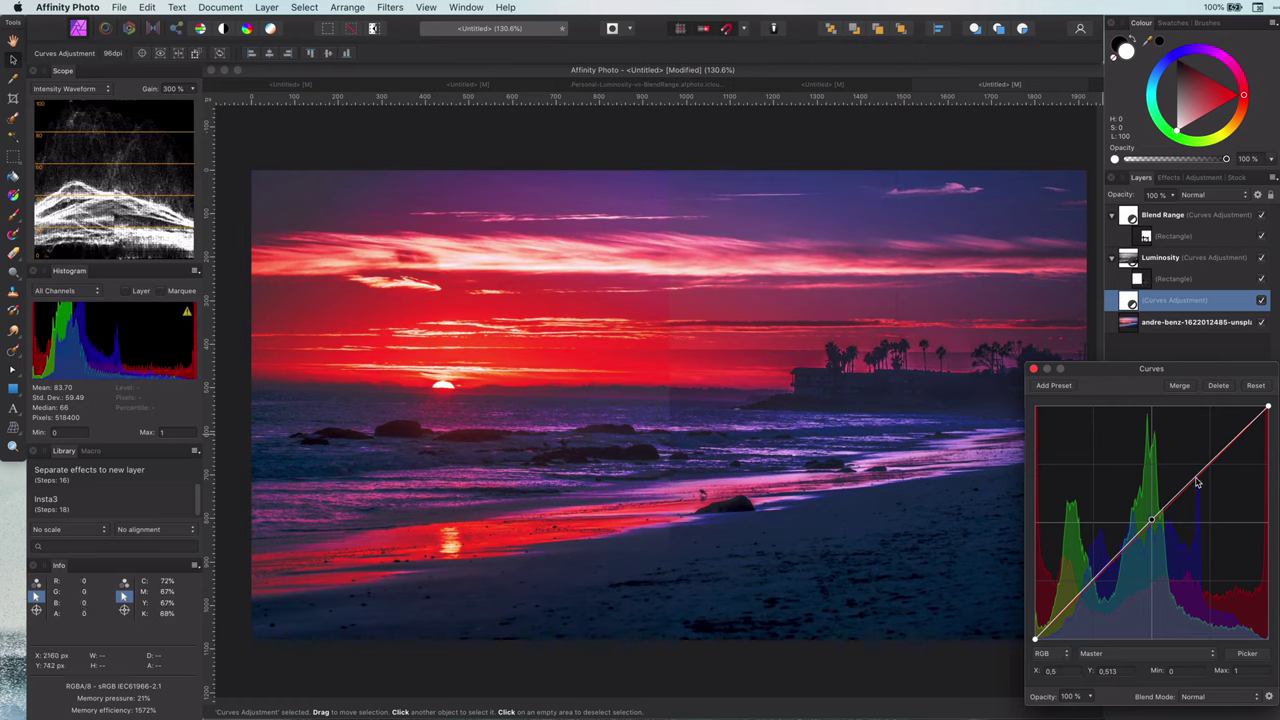
Lower the Red curve's highlights to turn the photo blue-cyan and close Curves
click(1151, 651)
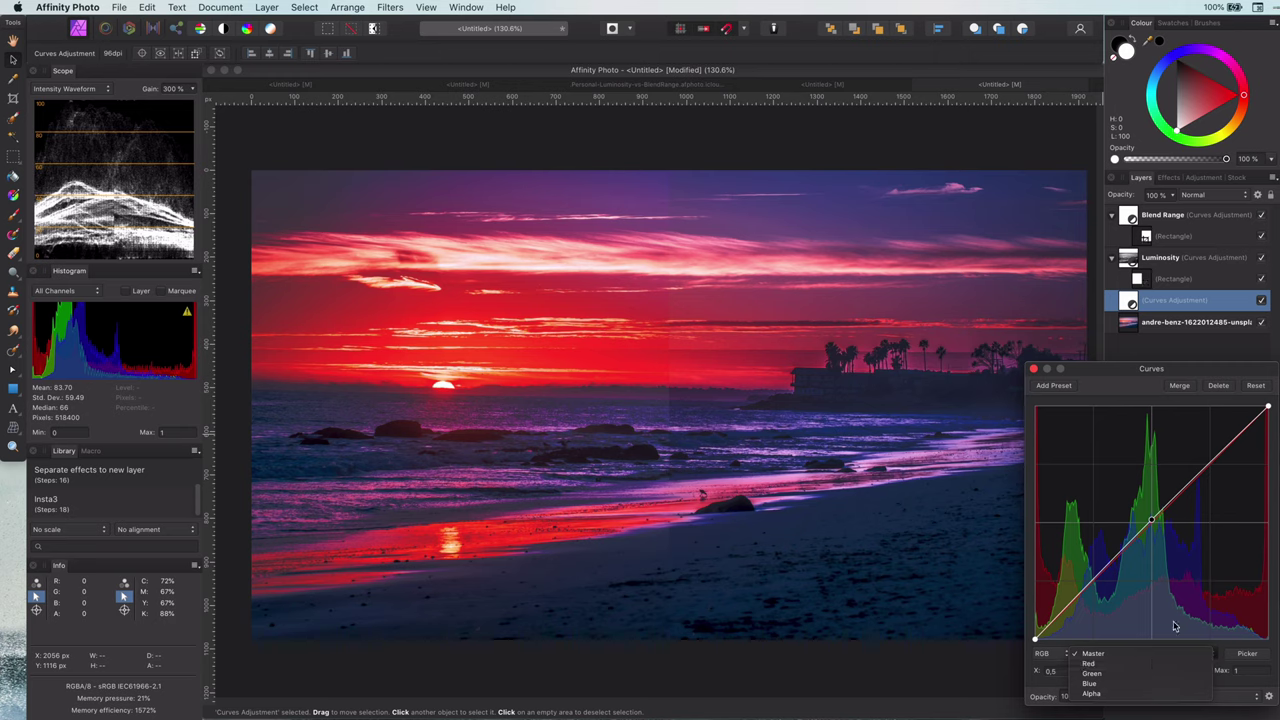
click(1150, 665)
drag(1268, 430, 1263, 511)
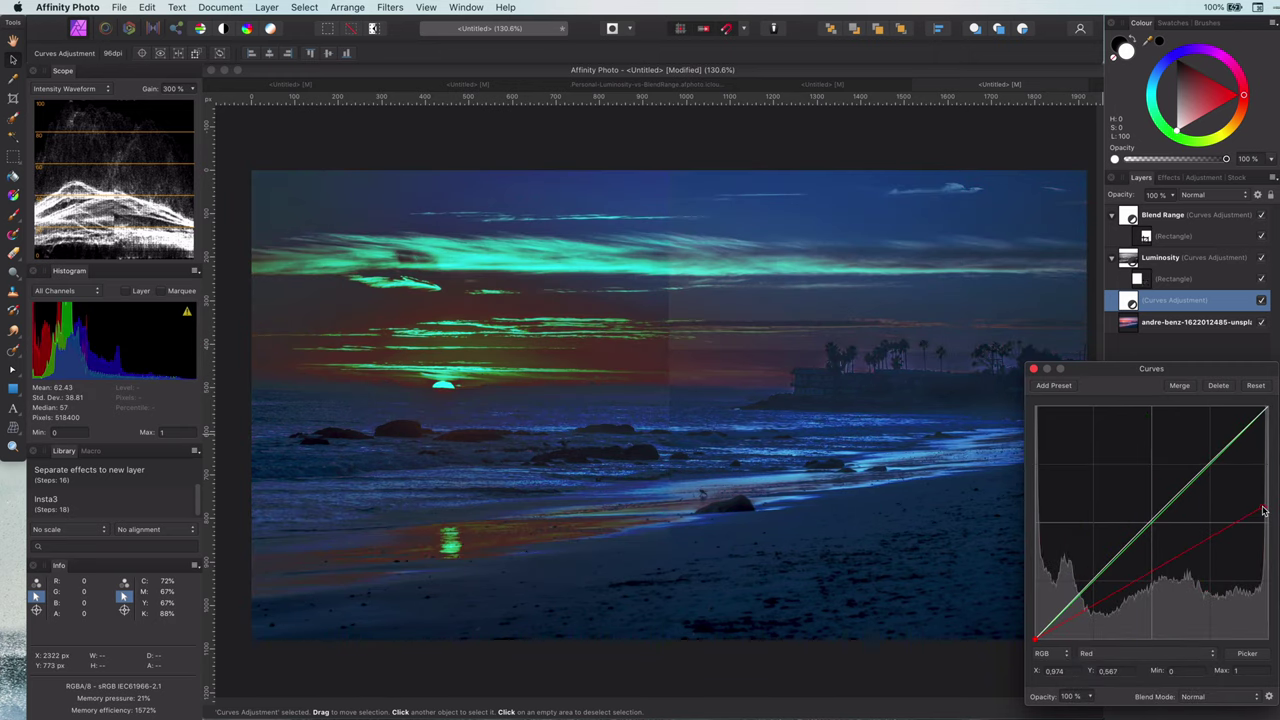
click(1034, 370)
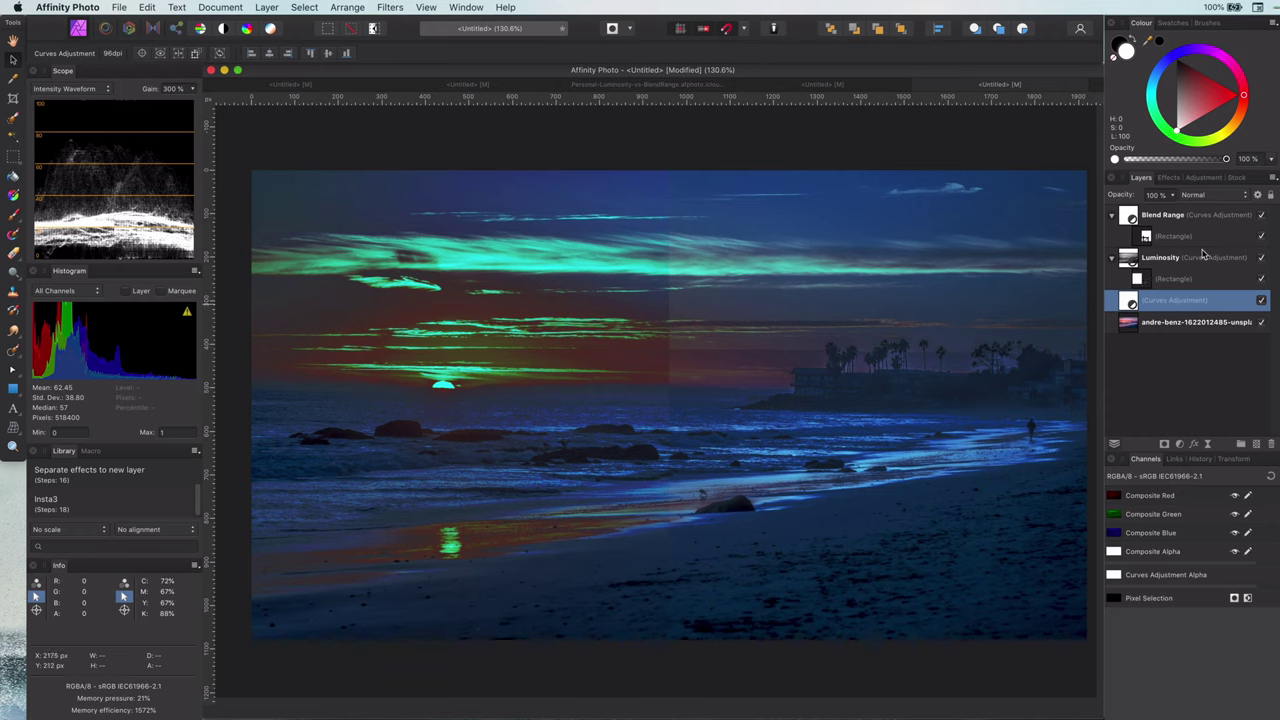
Try Soft Light on the Curves layer, delete it, and hide the Luminosity and Blend Range layers
click(1214, 197)
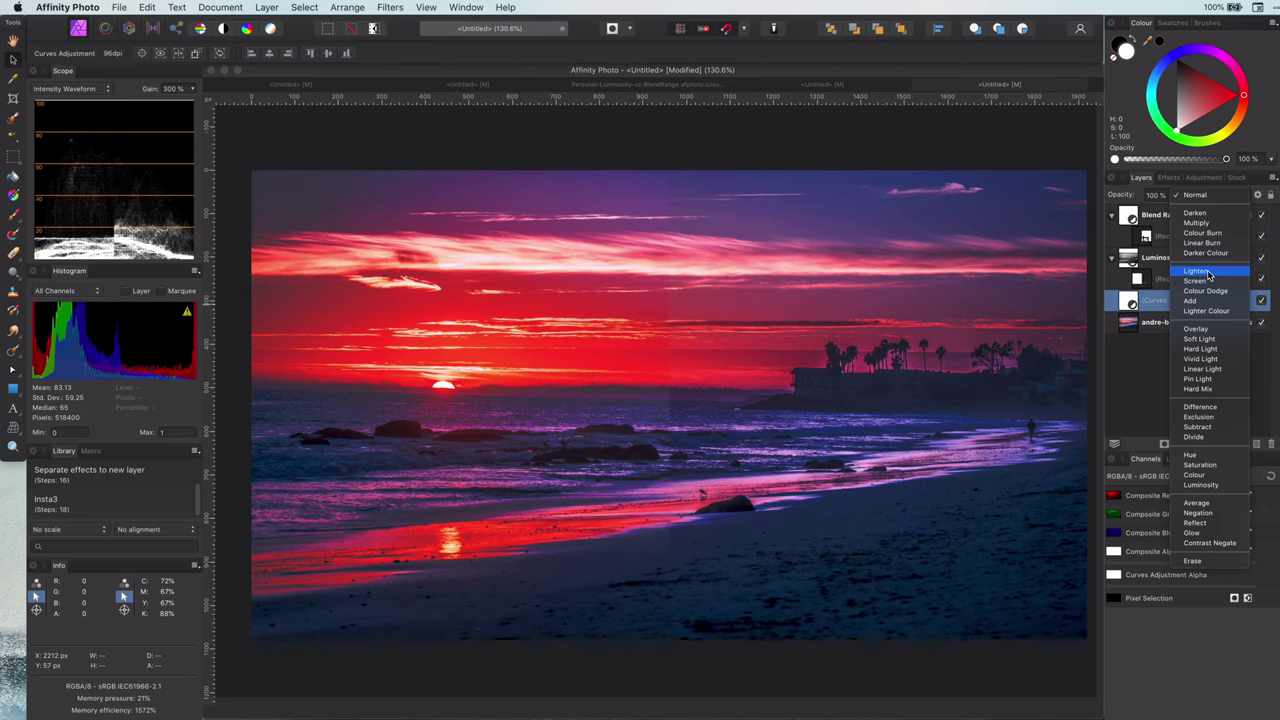
click(1199, 339)
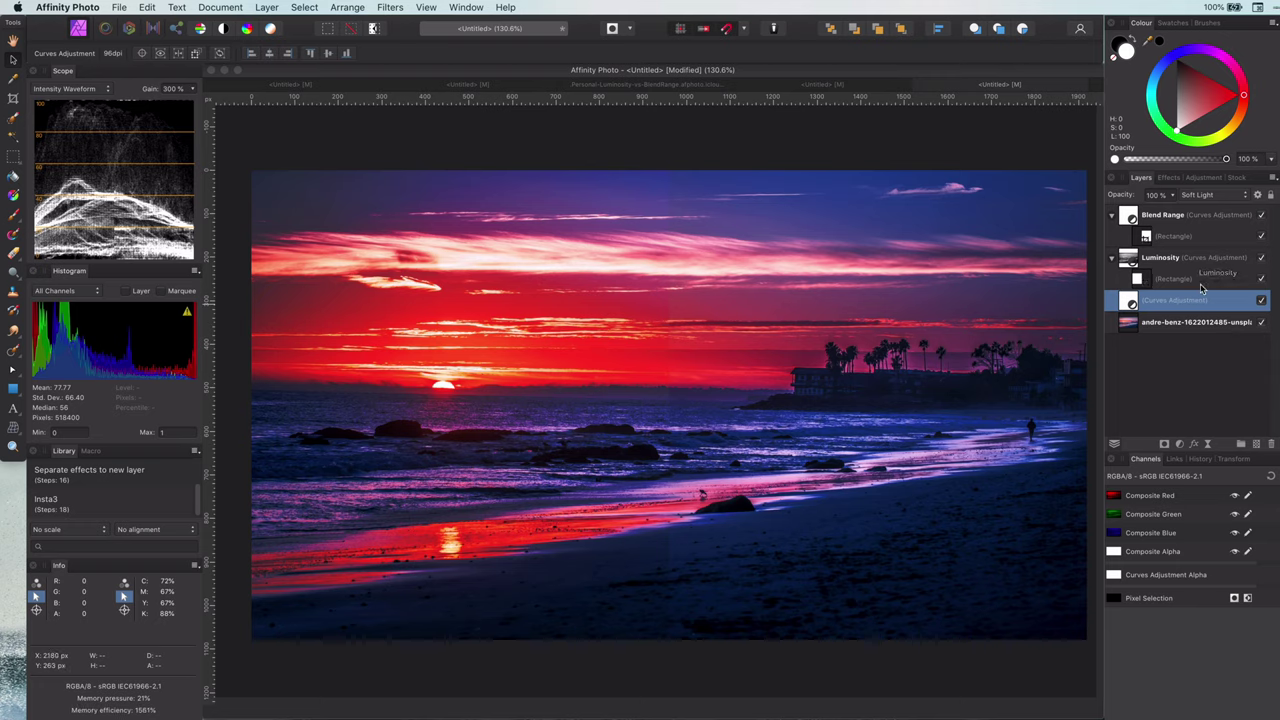
click(1270, 444)
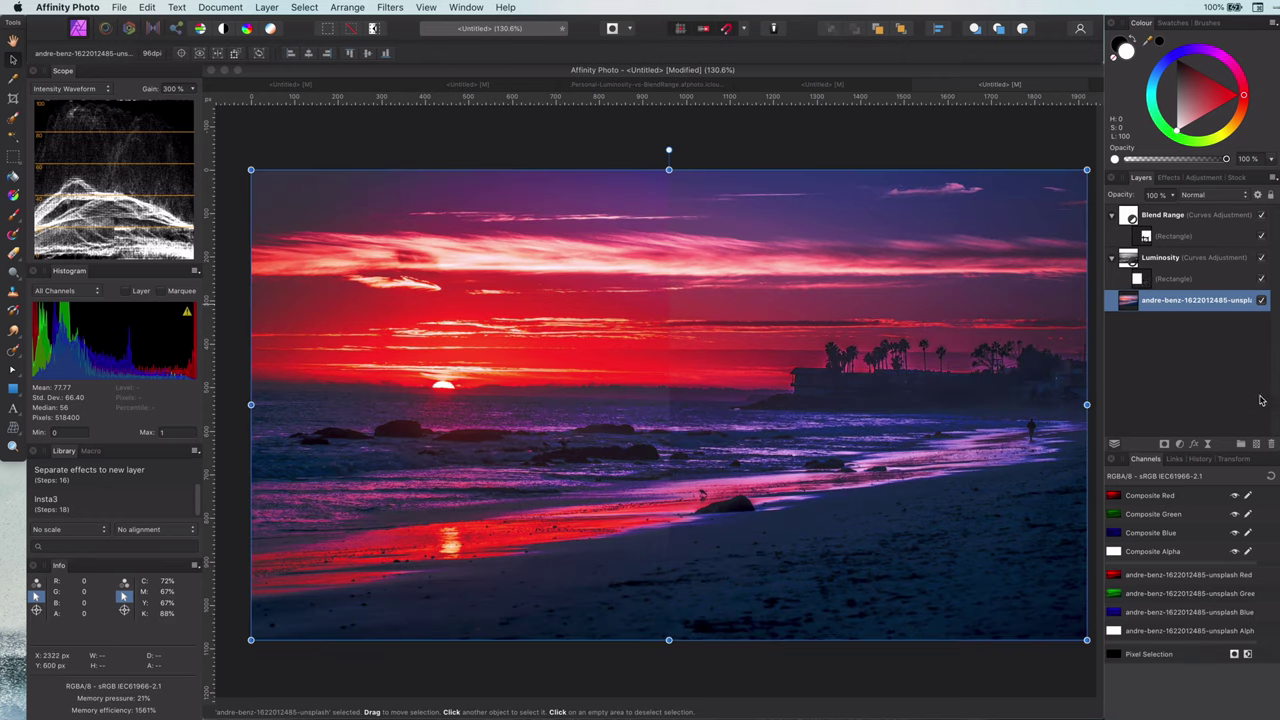
click(1261, 258)
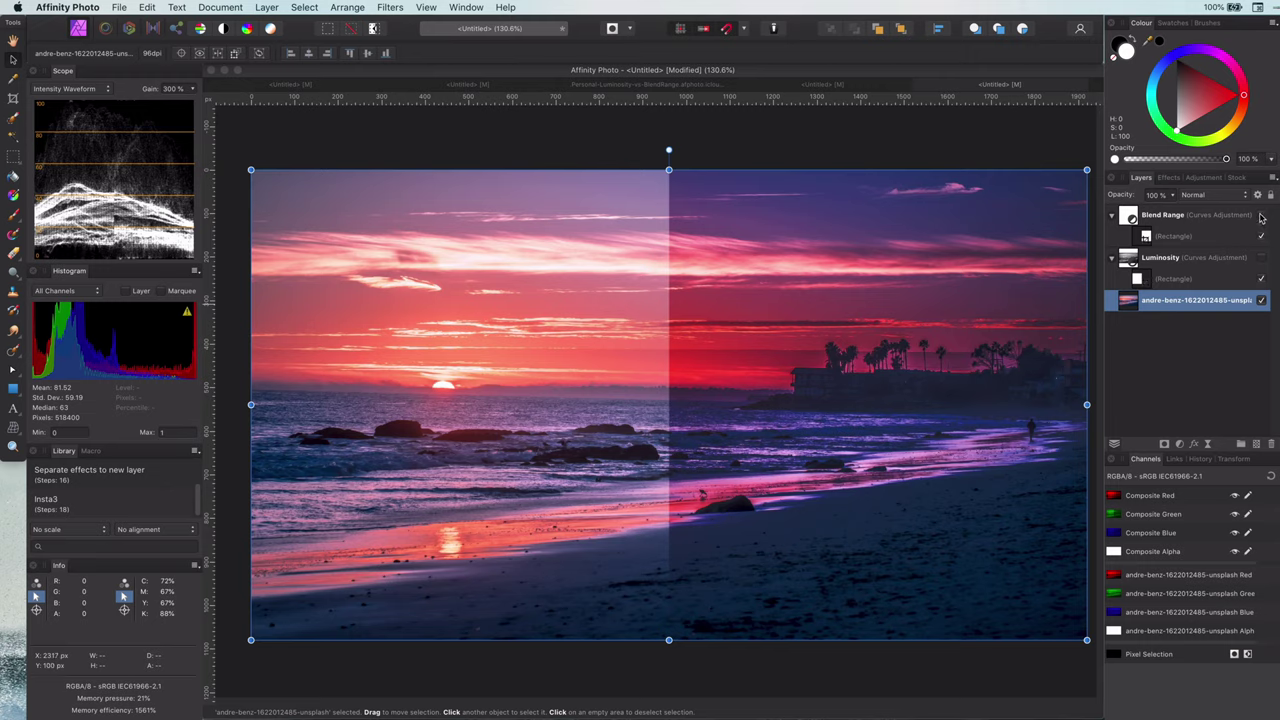